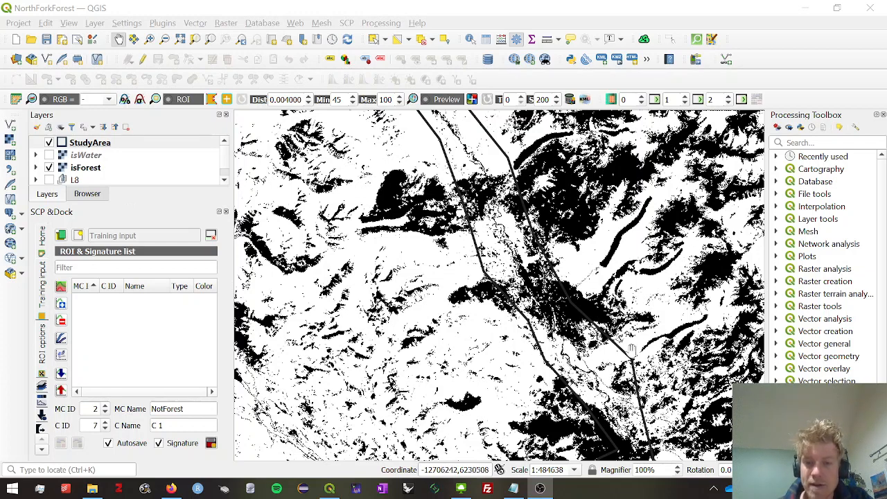
- Create a new SCP training input named ForestWaterOther.scp in the NorthForkForest folder, replacing the existing file
{"action": "left_click_drag", "start_coordinate": [493, 208], "coordinate": [494, 236]}
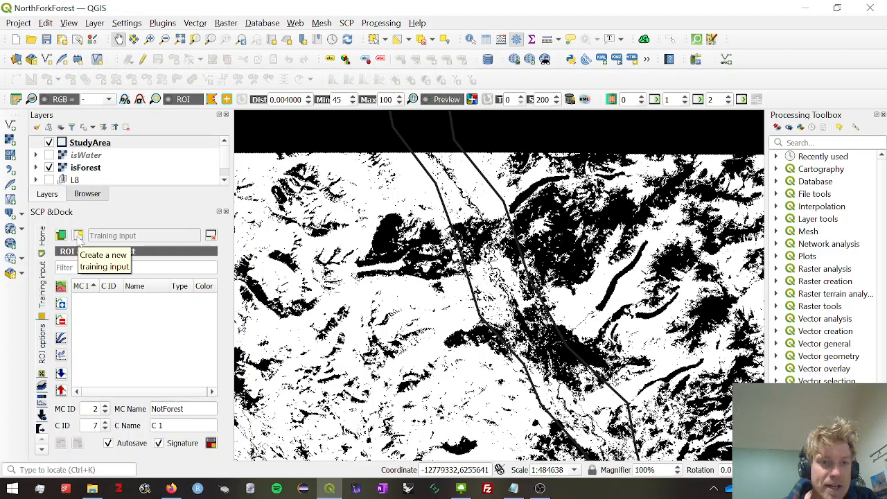
{"action": "left_click", "coordinate": [77, 235]}
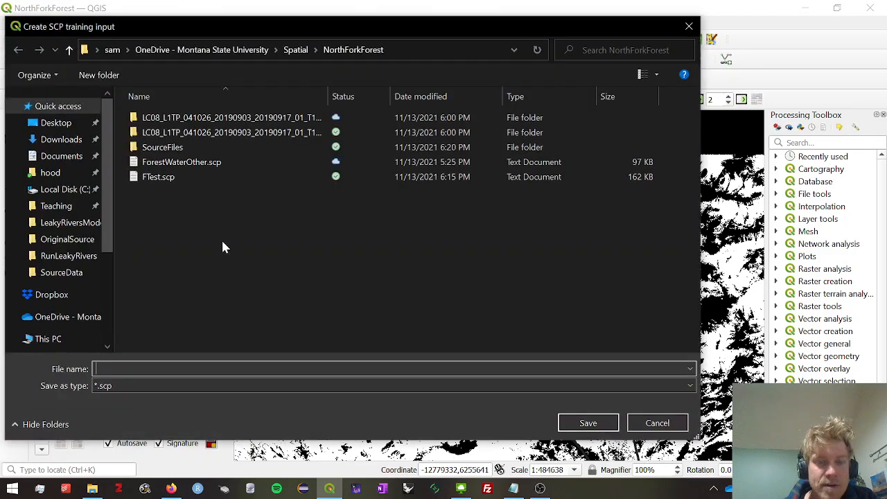
{"action": "left_click", "coordinate": [198, 162]}
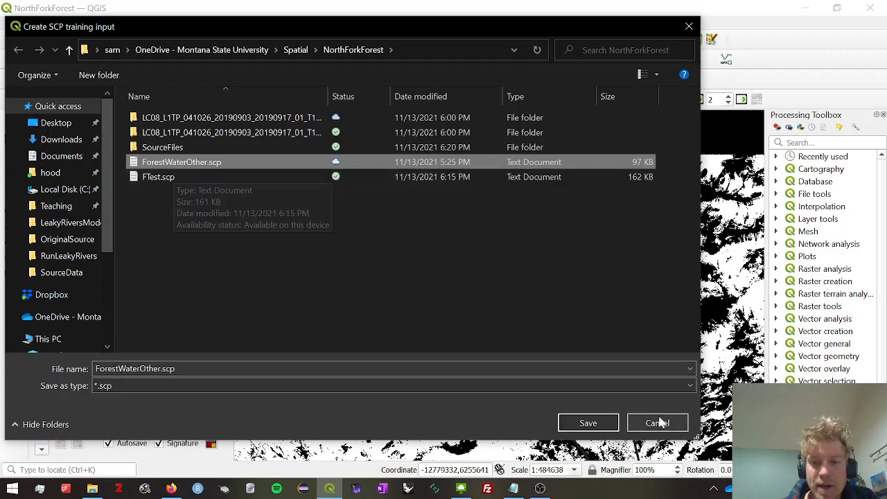
{"action": "left_click", "coordinate": [577, 425]}
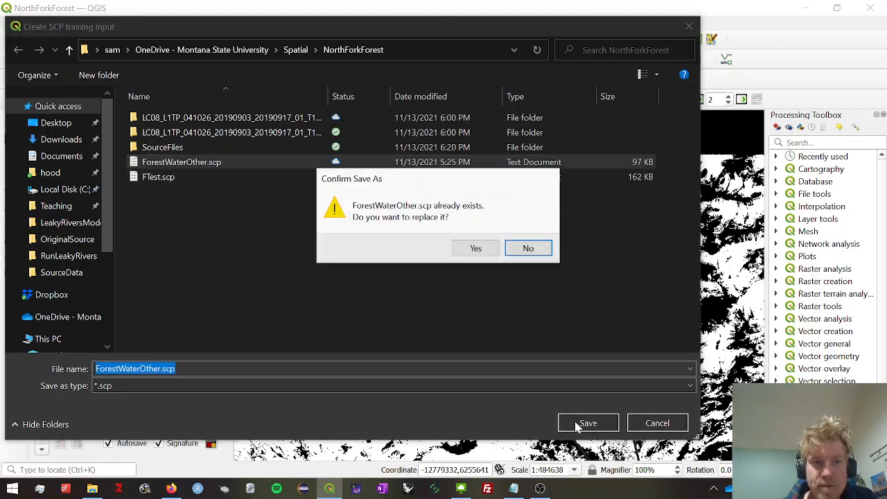
{"action": "left_click", "coordinate": [483, 250]}
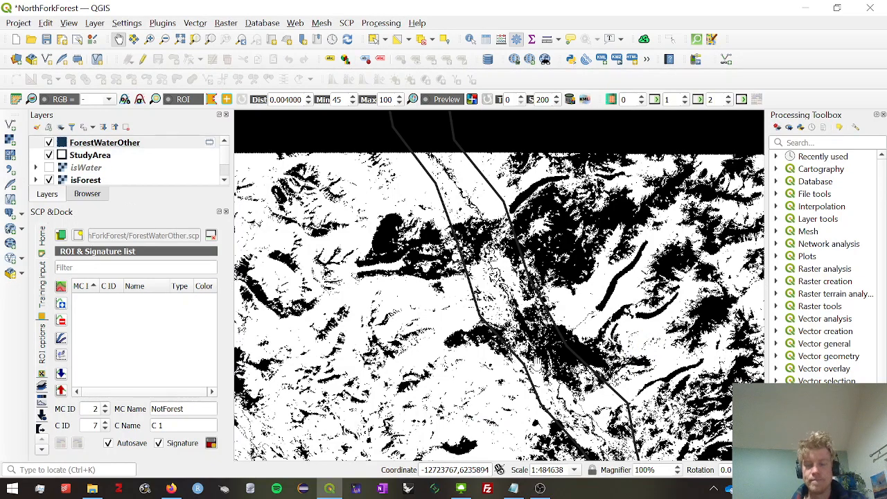
- Set the macroclass ID to 1, the class ID to 1 and the macroclass name to Forest for the training samples
{"action": "left_click_drag", "start_coordinate": [523, 341], "coordinate": [465, 292]}
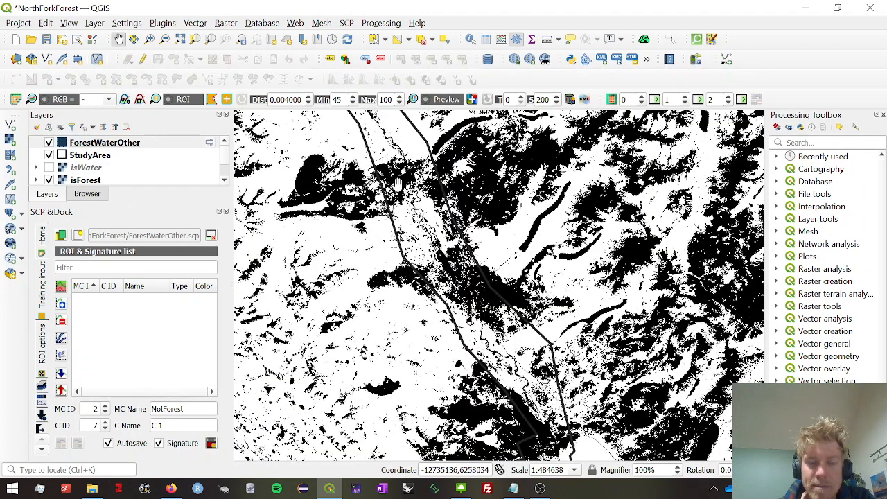
{"action": "left_click_drag", "start_coordinate": [397, 185], "coordinate": [475, 287]}
{"action": "scroll", "coordinate": [441, 233], "scroll_direction": "up", "scroll_amount": 2}
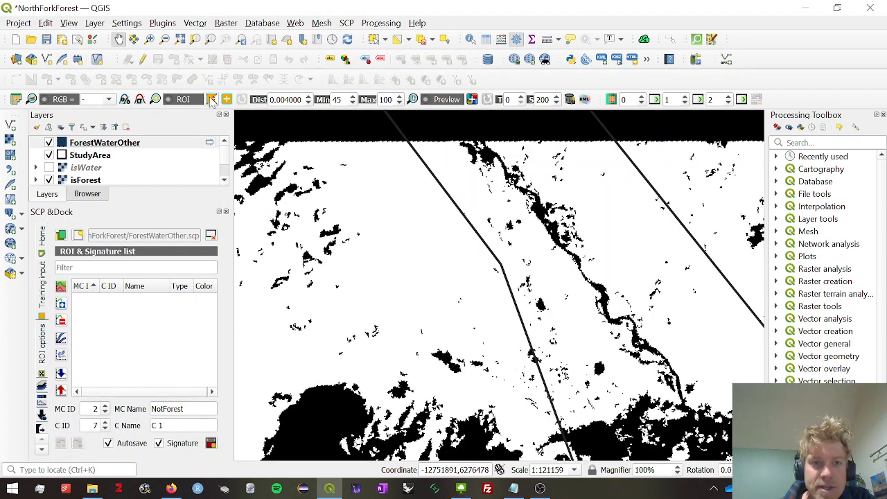
{"action": "left_click", "coordinate": [106, 412]}
{"action": "left_click", "coordinate": [105, 429]}
{"action": "left_click", "coordinate": [106, 428]}
{"action": "left_click", "coordinate": [106, 428]}
{"action": "left_click", "coordinate": [106, 428]}
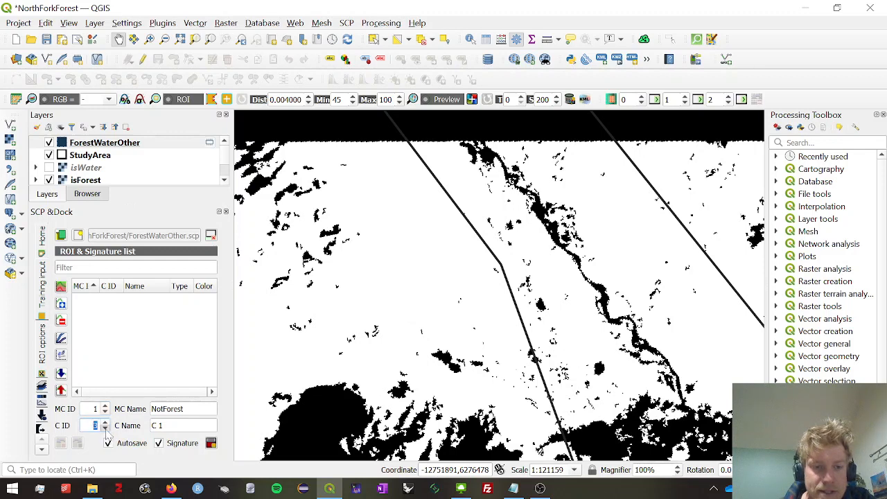
{"action": "left_click", "coordinate": [105, 429]}
{"action": "left_click", "coordinate": [105, 422]}
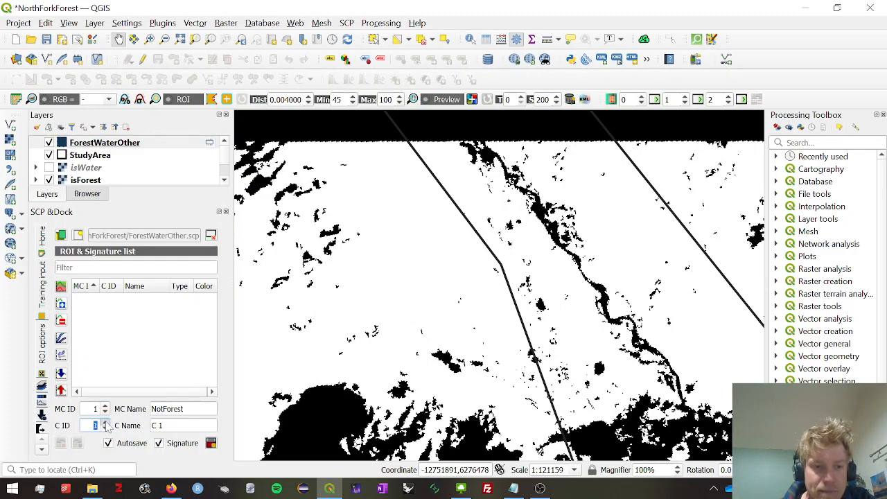
{"action": "double_click", "coordinate": [168, 408]}
{"action": "key", "text": "BackSpace"}
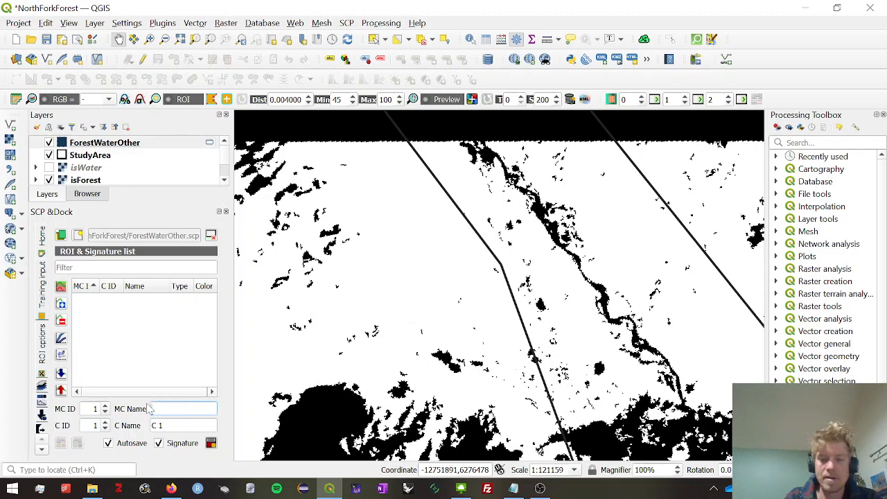
{"action": "type", "text": "Forest"}
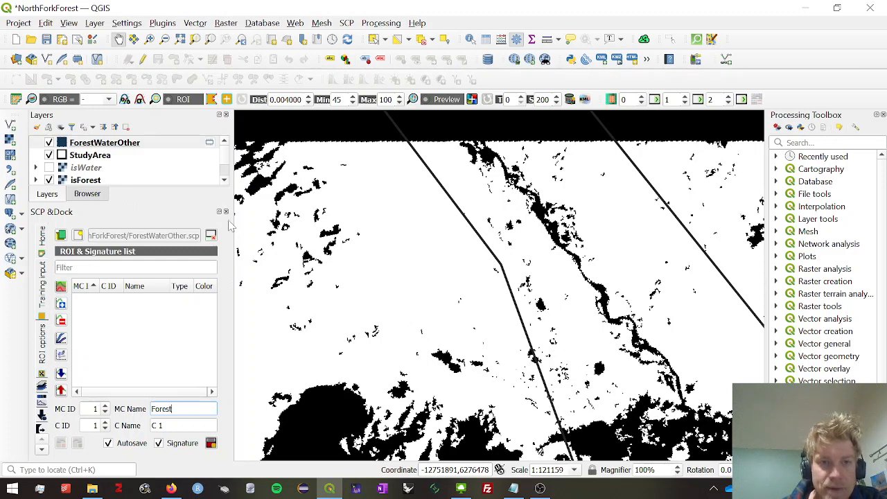
- Draw a polygon ROI over the white forest area along the outside of the study area's northwestern boundary and save it as a Forest sample
{"action": "left_click", "coordinate": [212, 99]}
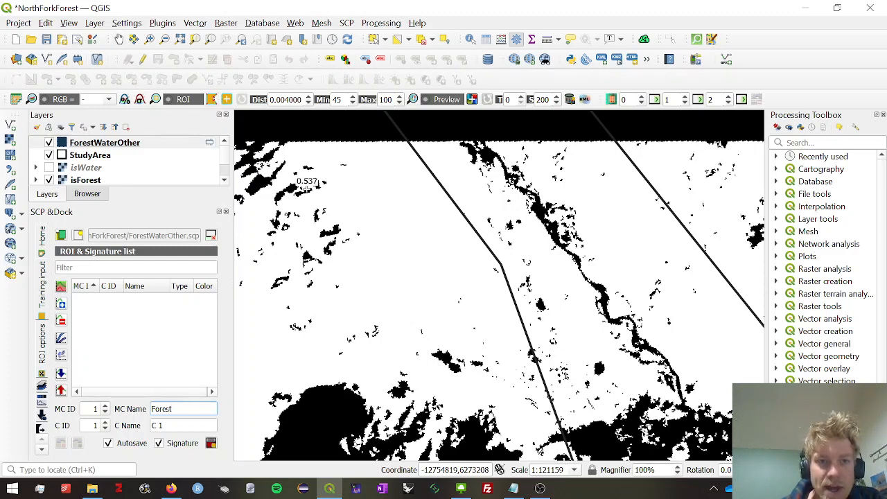
{"action": "left_click", "coordinate": [386, 278]}
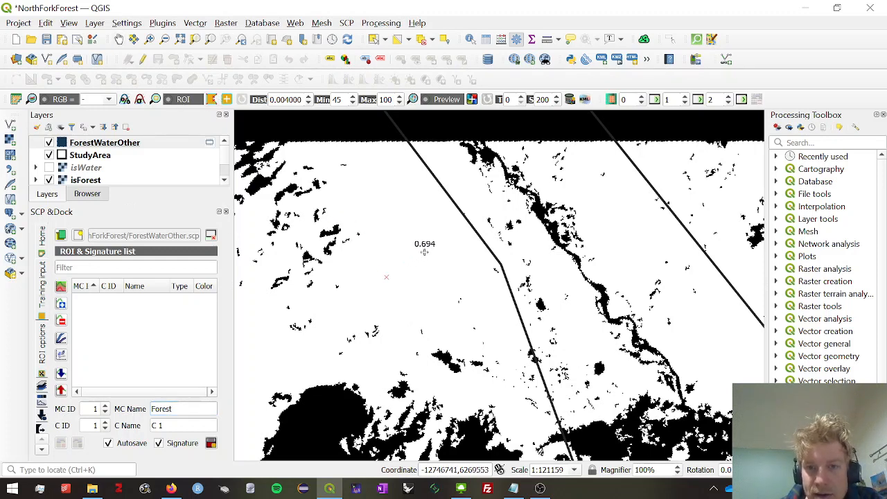
{"action": "left_click", "coordinate": [479, 246]}
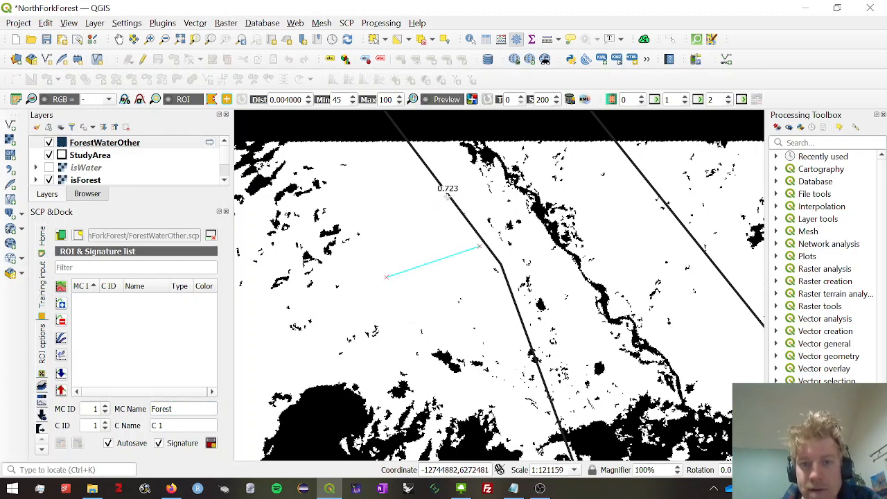
{"action": "left_click", "coordinate": [443, 192]}
{"action": "left_click", "coordinate": [406, 151]}
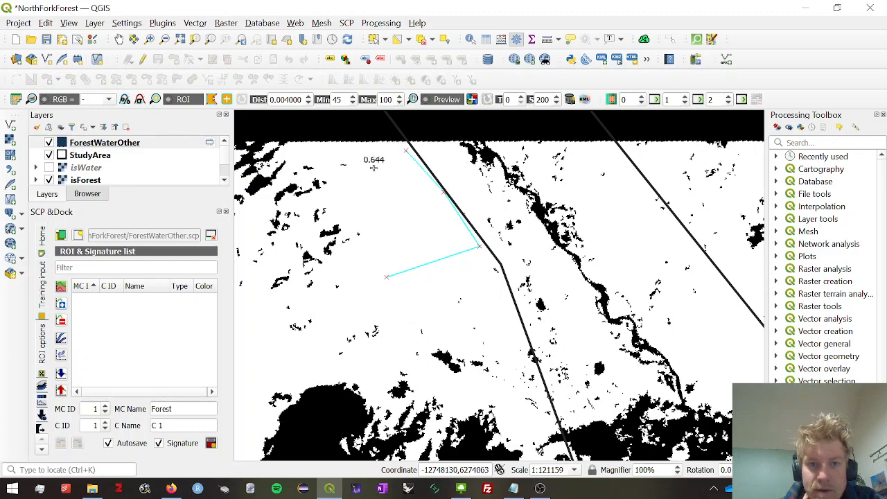
{"action": "left_click", "coordinate": [358, 178]}
{"action": "left_click", "coordinate": [377, 245]}
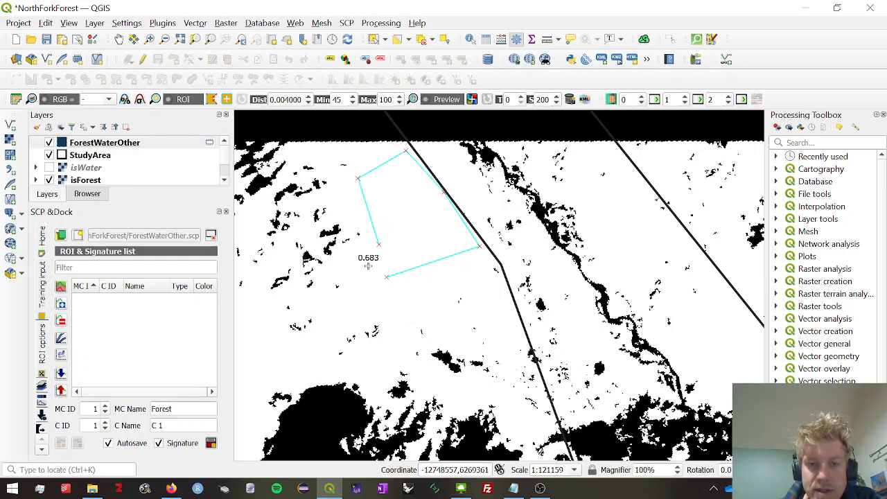
{"action": "left_click", "coordinate": [343, 264]}
{"action": "left_click", "coordinate": [359, 293]}
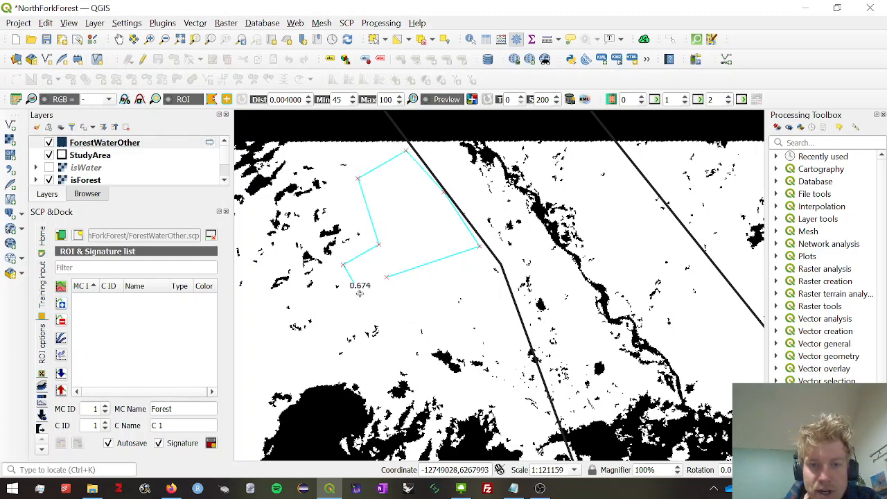
{"action": "right_click", "coordinate": [399, 315]}
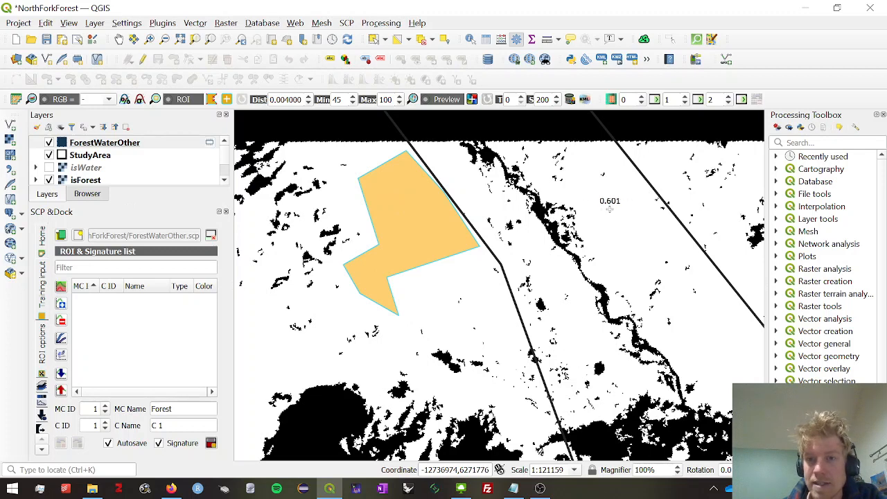
{"action": "left_click", "coordinate": [211, 444]}
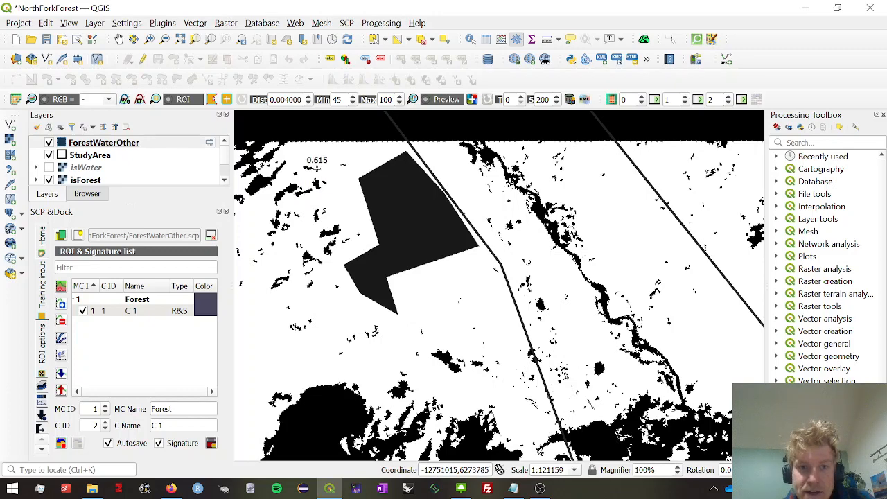
- Draw a second polygon ROI around the small white forest patch just inside the study area's eastern boundary and save it as class 2 of Forest
{"action": "scroll", "coordinate": [313, 165], "scroll_direction": "down", "scroll_amount": 1}
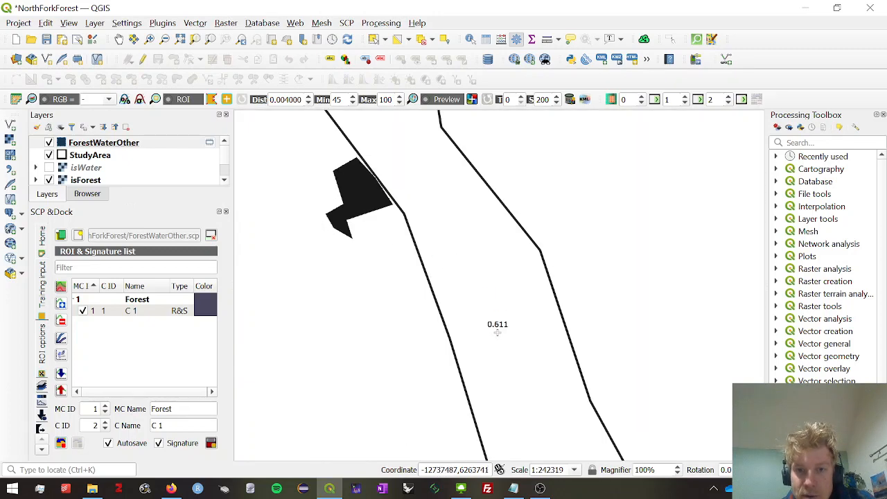
{"action": "scroll", "coordinate": [553, 354], "scroll_direction": "up", "scroll_amount": 1}
{"action": "scroll", "coordinate": [553, 354], "scroll_direction": "up", "scroll_amount": 1}
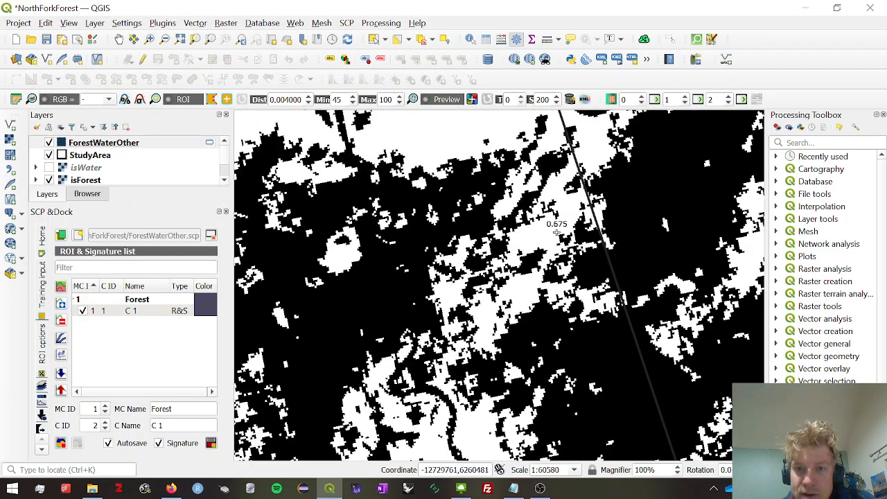
{"action": "scroll", "coordinate": [553, 227], "scroll_direction": "up", "scroll_amount": 1}
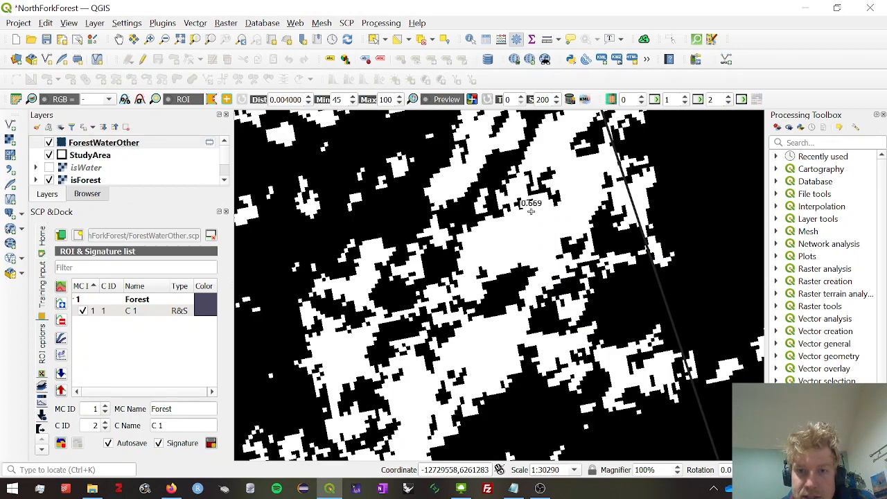
{"action": "left_click", "coordinate": [531, 211]}
{"action": "left_click", "coordinate": [491, 220]}
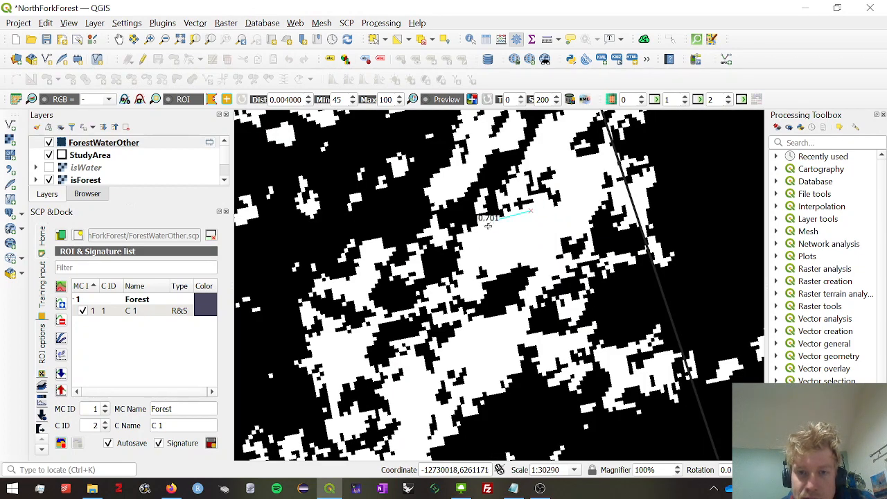
{"action": "left_click", "coordinate": [468, 237]}
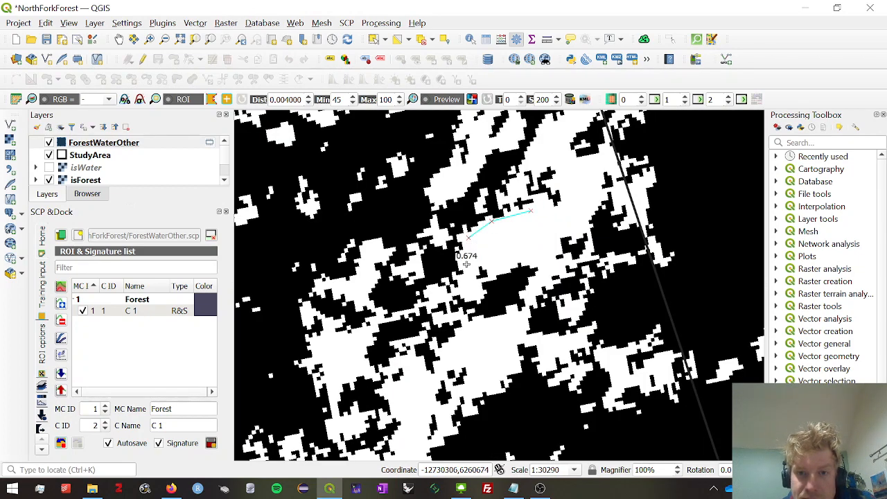
{"action": "left_click", "coordinate": [467, 263]}
{"action": "left_click", "coordinate": [480, 261]}
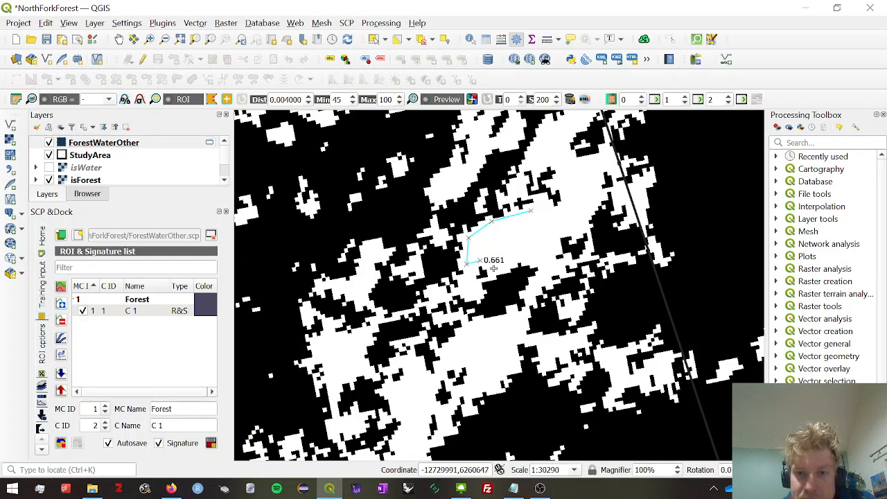
{"action": "left_click", "coordinate": [494, 268]}
{"action": "left_click", "coordinate": [519, 255]}
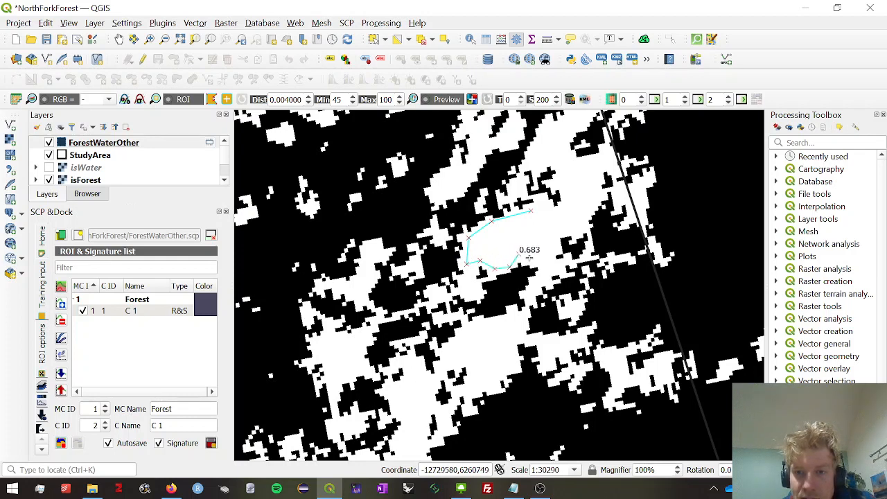
{"action": "left_click", "coordinate": [530, 258]}
{"action": "left_click", "coordinate": [545, 257]}
{"action": "left_click", "coordinate": [556, 248]}
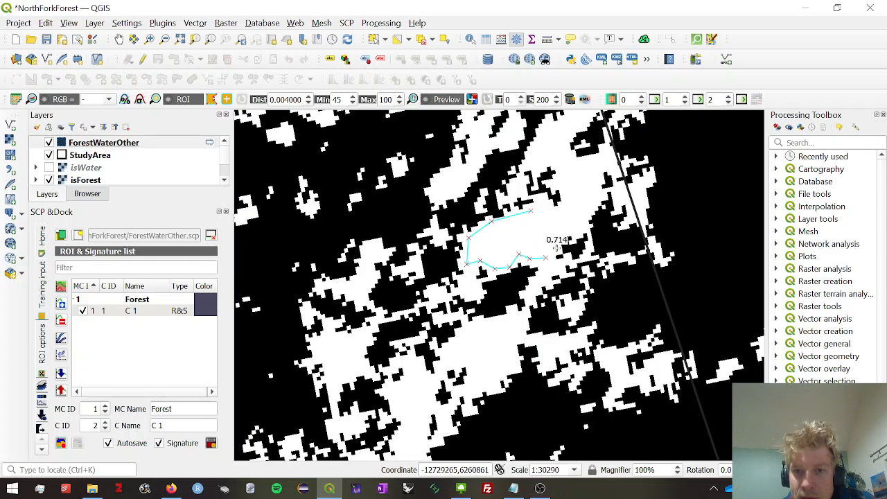
{"action": "left_click", "coordinate": [566, 221]}
{"action": "left_click", "coordinate": [567, 204]}
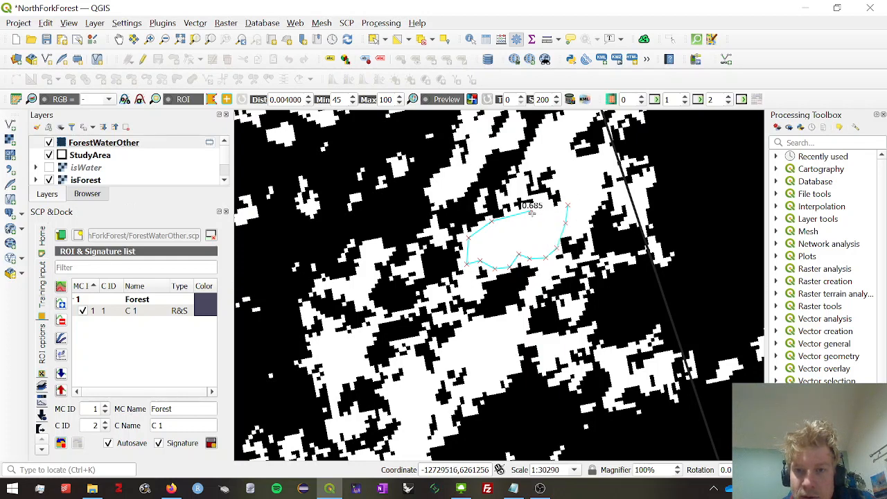
{"action": "left_click", "coordinate": [546, 210]}
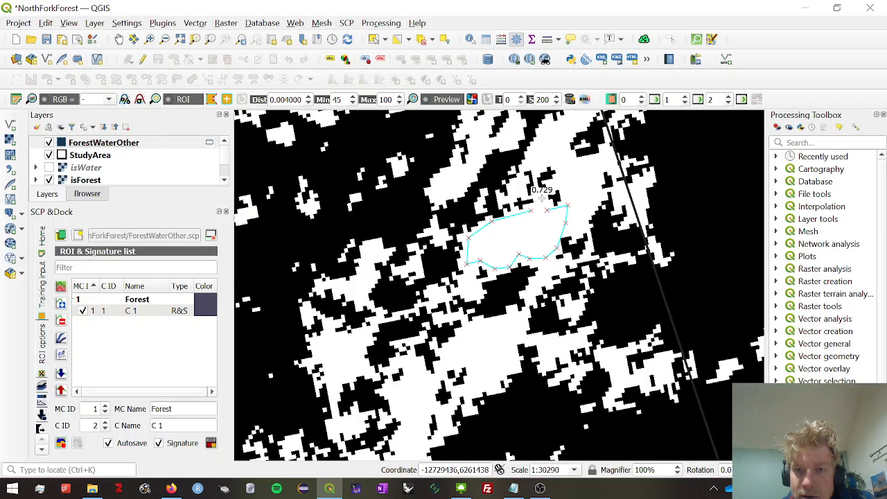
{"action": "right_click", "coordinate": [538, 201]}
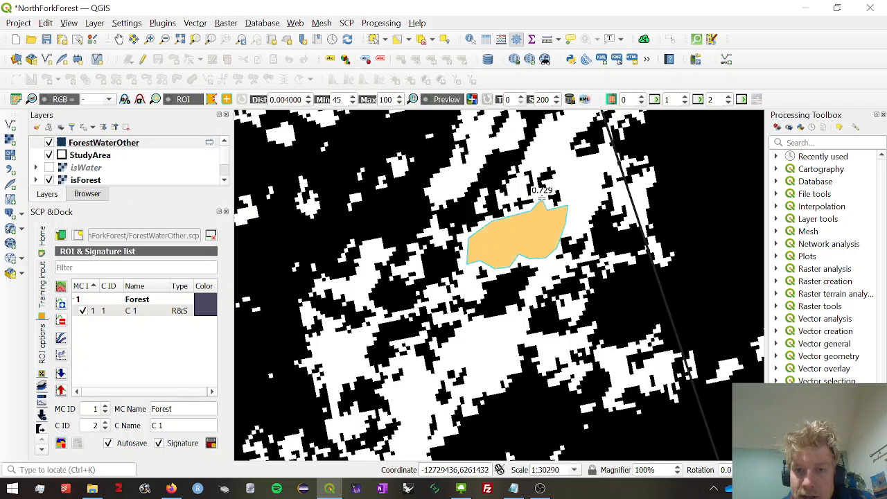
{"action": "left_click", "coordinate": [210, 444]}
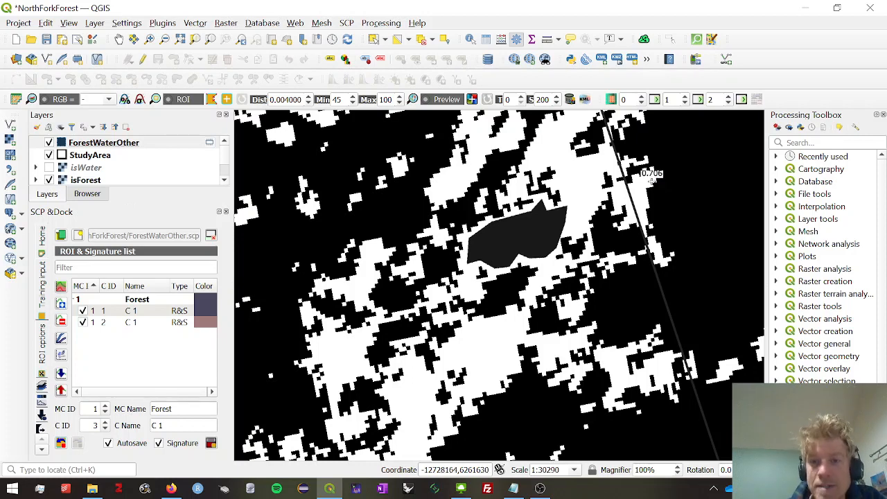
- Activate region growing and grow an ROI at distance 0.004 from the large white forest area just east of the river
{"action": "scroll", "coordinate": [643, 177], "scroll_direction": "down", "scroll_amount": 1}
{"action": "scroll", "coordinate": [632, 166], "scroll_direction": "down", "scroll_amount": 1}
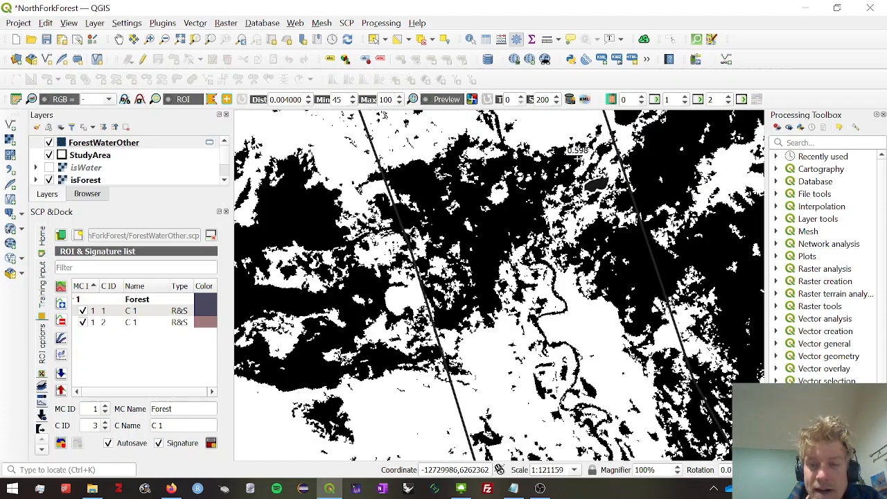
{"action": "scroll", "coordinate": [617, 391], "scroll_direction": "up", "scroll_amount": 1}
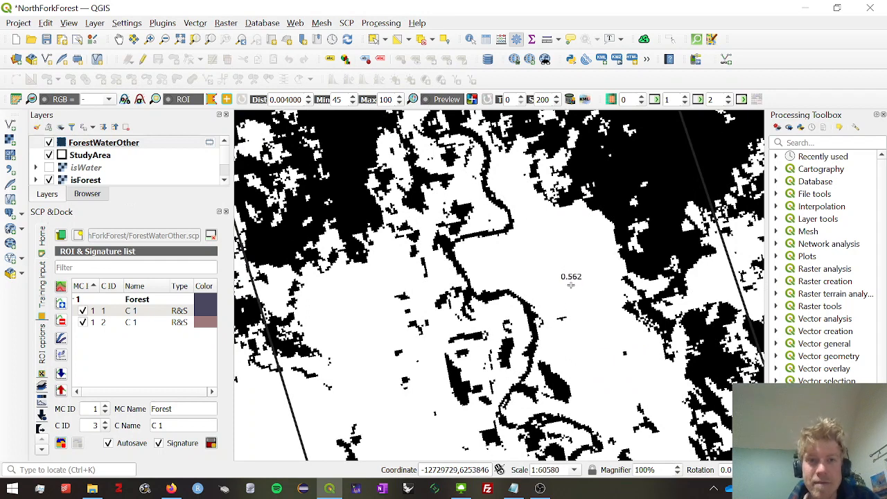
{"action": "scroll", "coordinate": [590, 272], "scroll_direction": "up", "scroll_amount": 1}
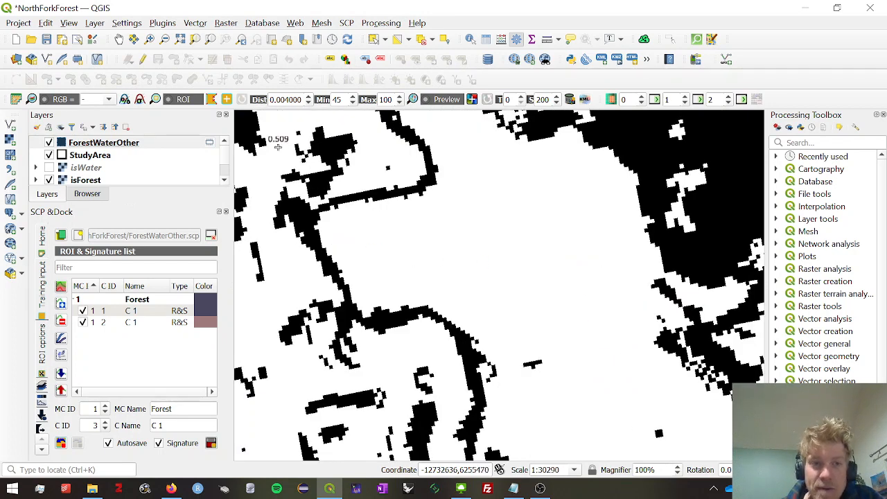
{"action": "left_click", "coordinate": [228, 100]}
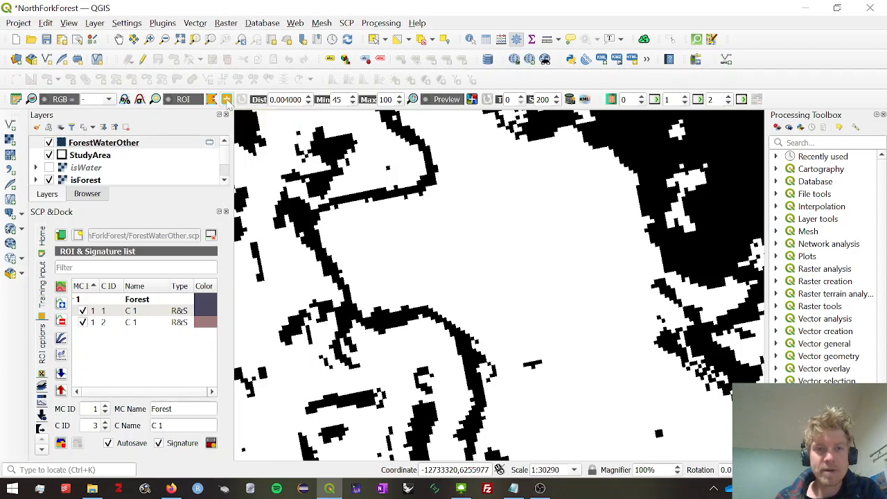
{"action": "left_click", "coordinate": [443, 241]}
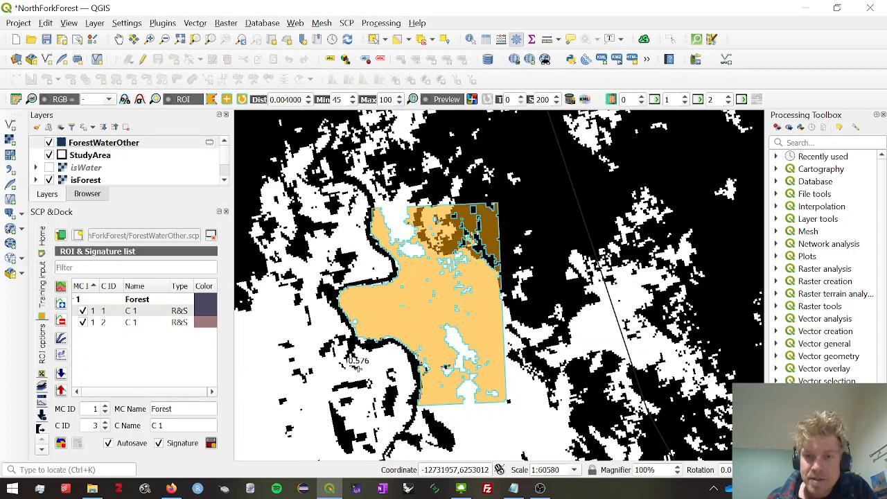
{"action": "scroll", "coordinate": [353, 364], "scroll_direction": "down", "scroll_amount": 1}
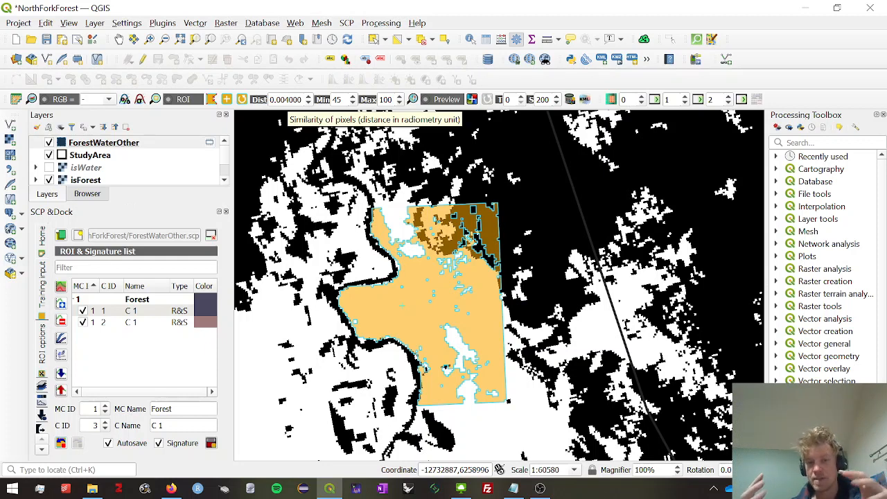
- Try regrowing the ROI in the white forest area east of the river with similarity distances 0.002 and 0.001
{"action": "left_click", "coordinate": [308, 102]}
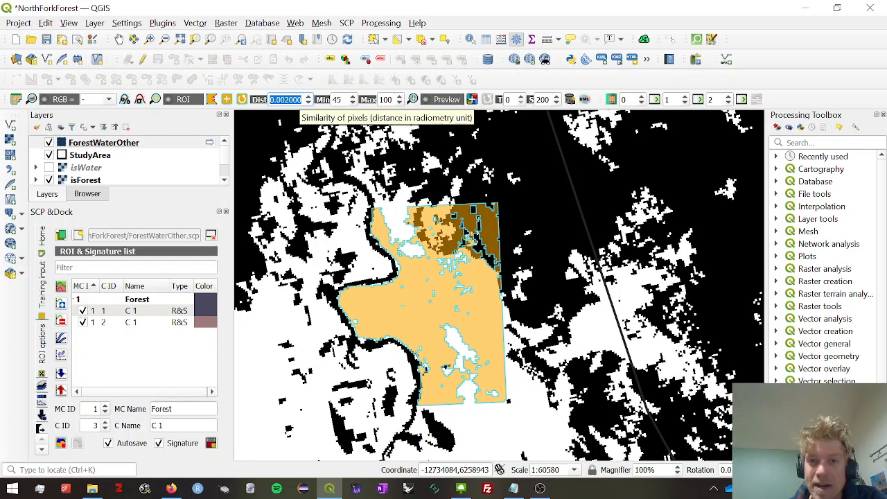
{"action": "left_click", "coordinate": [435, 305]}
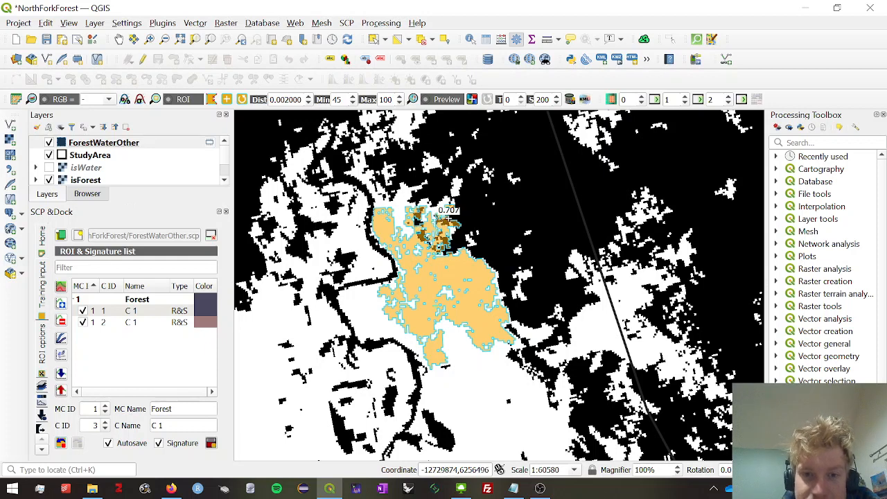
{"action": "left_click", "coordinate": [308, 103]}
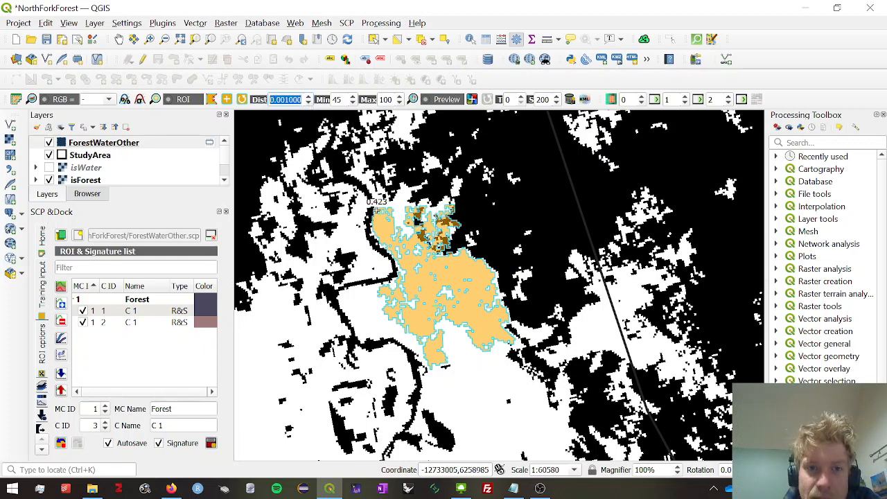
{"action": "left_click", "coordinate": [452, 340]}
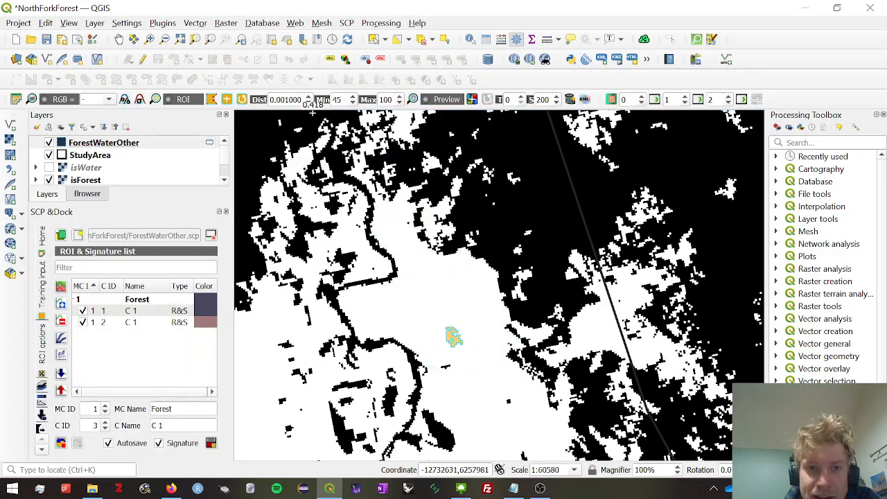
- Grow an ROI at distance 0.002 in the white forest area east of the river and save it as class 3 of Forest
{"action": "left_click", "coordinate": [309, 97]}
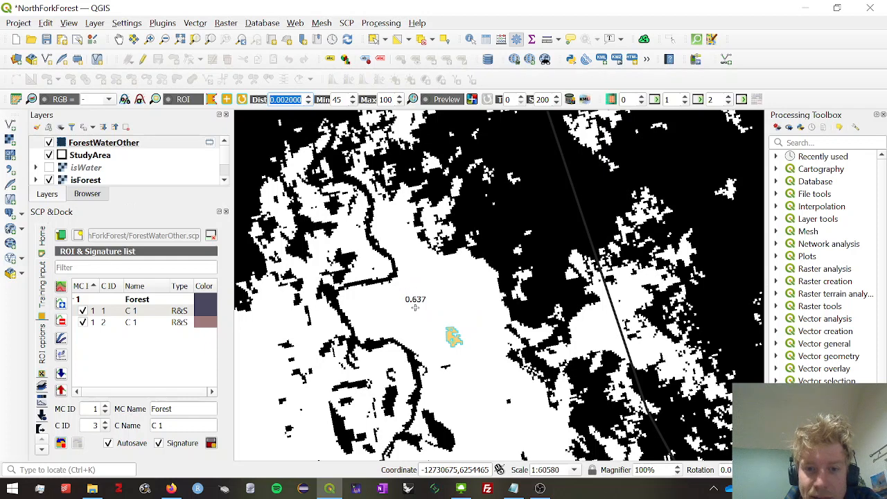
{"action": "left_click", "coordinate": [435, 333]}
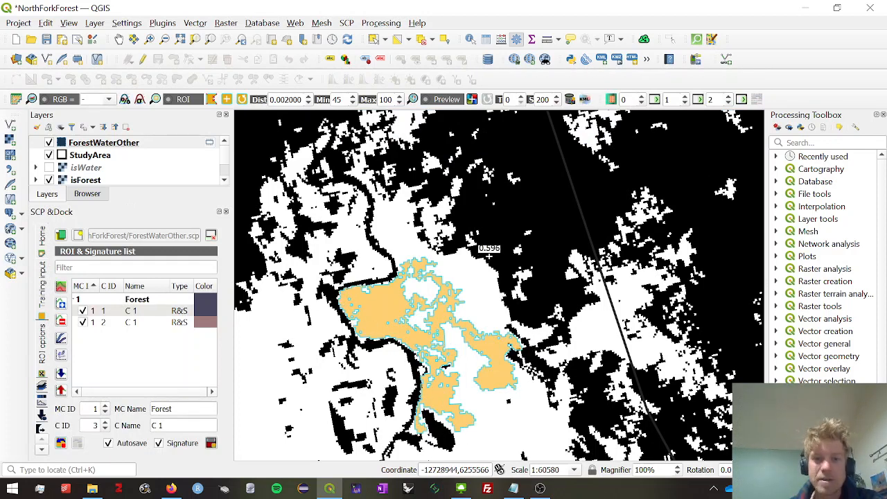
{"action": "left_click", "coordinate": [211, 443]}
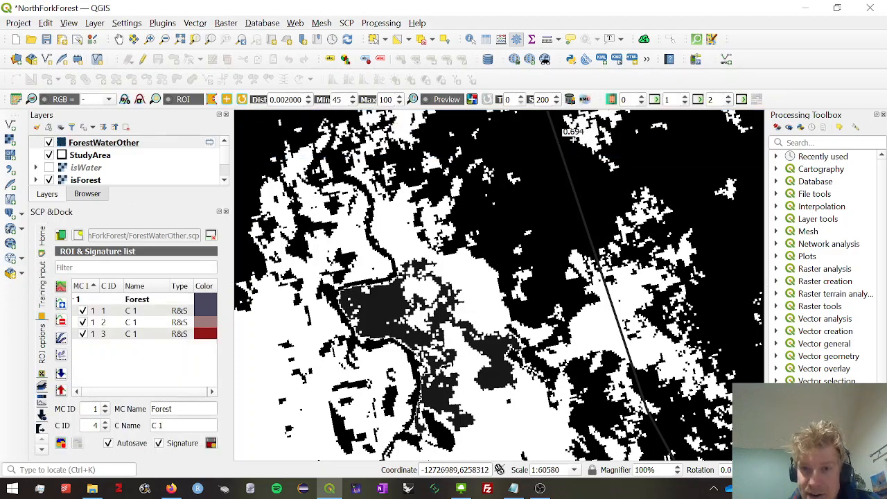
- Try growing an ROI at distance 0.002 from the white forest wedge farther south, inside the study area's eastern boundary
{"action": "scroll", "coordinate": [565, 212], "scroll_direction": "down", "scroll_amount": 1}
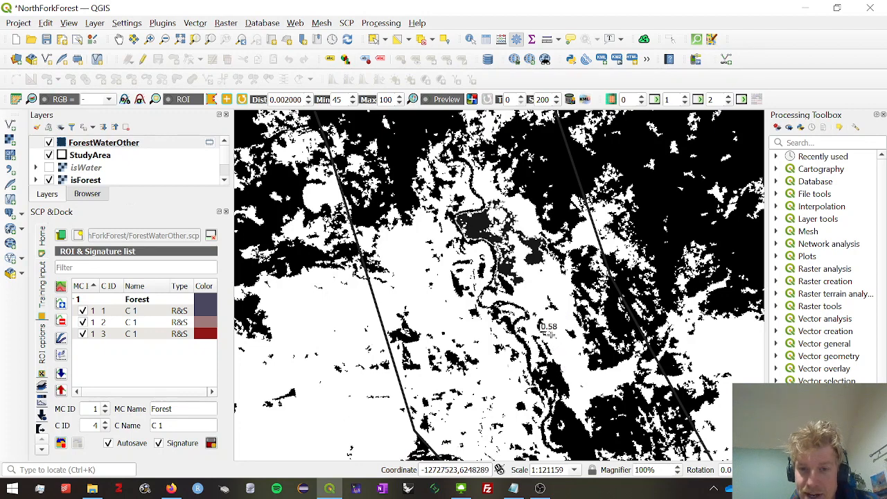
{"action": "scroll", "coordinate": [418, 223], "scroll_direction": "down", "scroll_amount": 1}
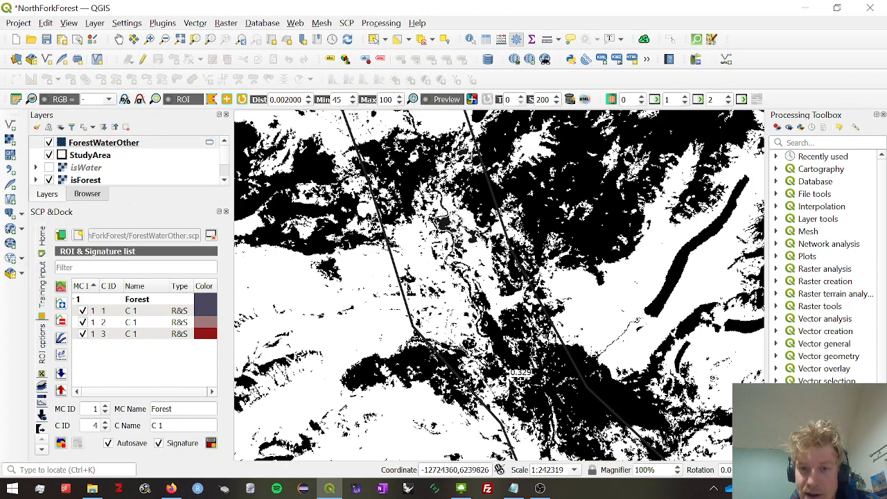
{"action": "scroll", "coordinate": [515, 370], "scroll_direction": "up", "scroll_amount": 2}
{"action": "scroll", "coordinate": [519, 267], "scroll_direction": "down", "scroll_amount": 1}
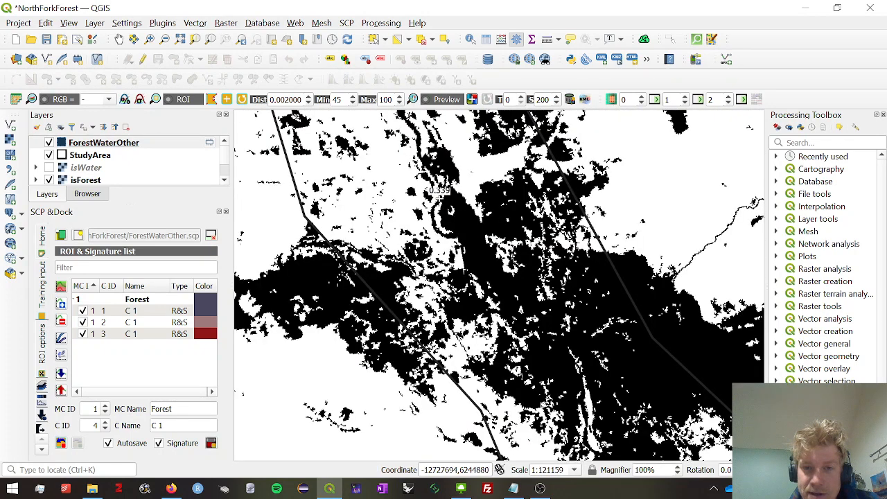
{"action": "scroll", "coordinate": [484, 162], "scroll_direction": "up", "scroll_amount": 1}
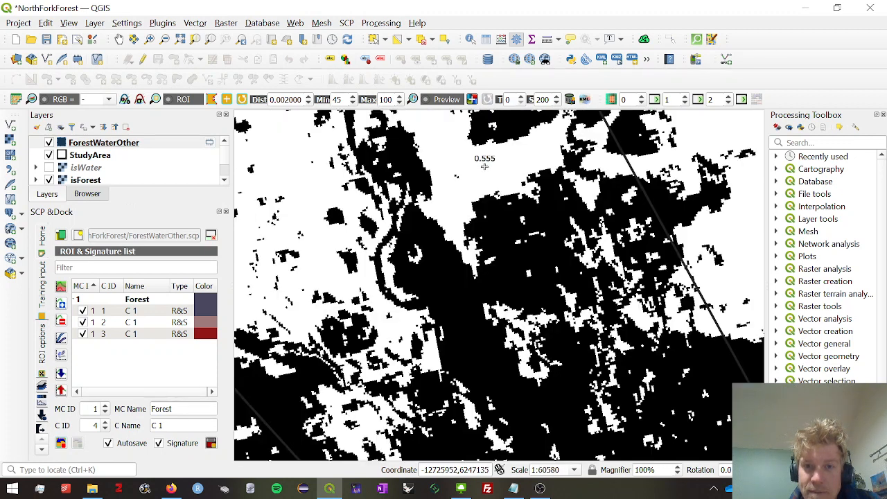
{"action": "left_click", "coordinate": [484, 163]}
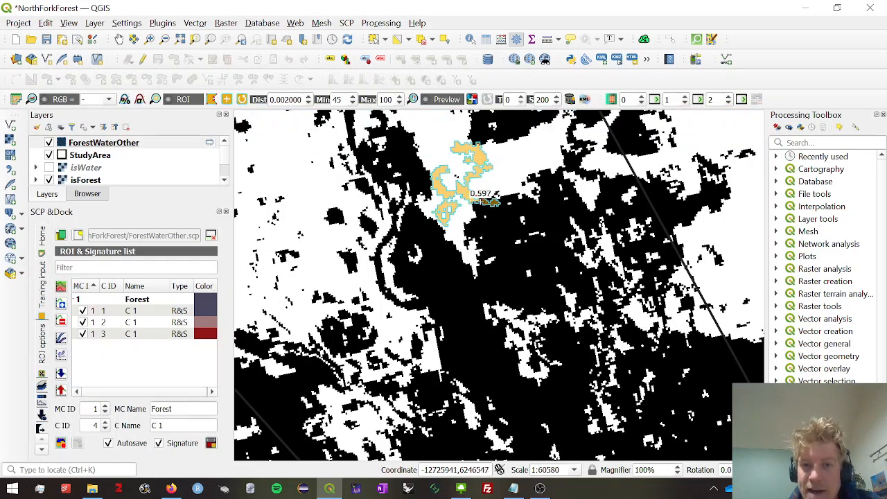
{"action": "scroll", "coordinate": [530, 270], "scroll_direction": "down", "scroll_amount": 1}
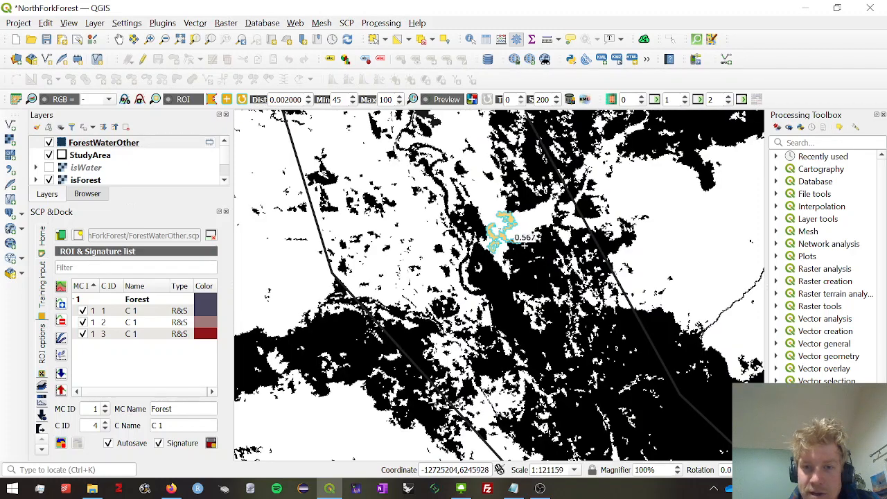
{"action": "scroll", "coordinate": [506, 243], "scroll_direction": "up", "scroll_amount": 1}
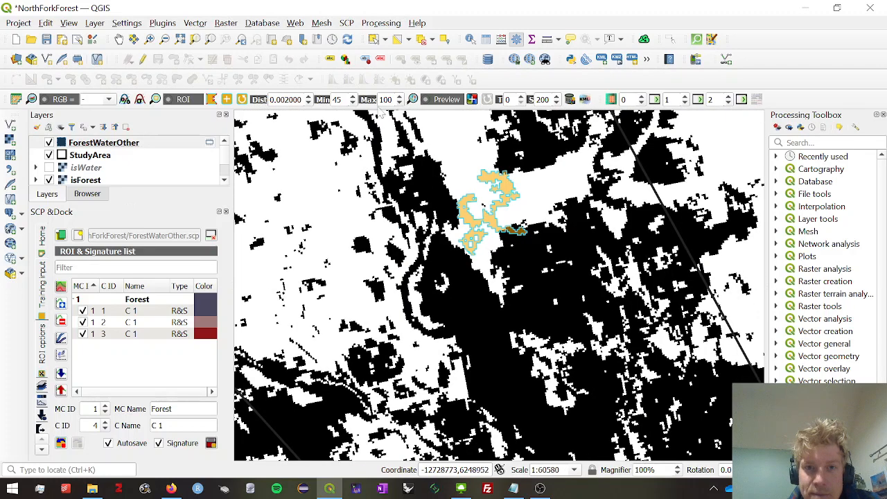
- Set the minimum ROI size to 10 and the distance to 0.001, and test an ROI near the white wedge's southern tip
{"action": "left_click_drag", "start_coordinate": [342, 100], "coordinate": [326, 101]}
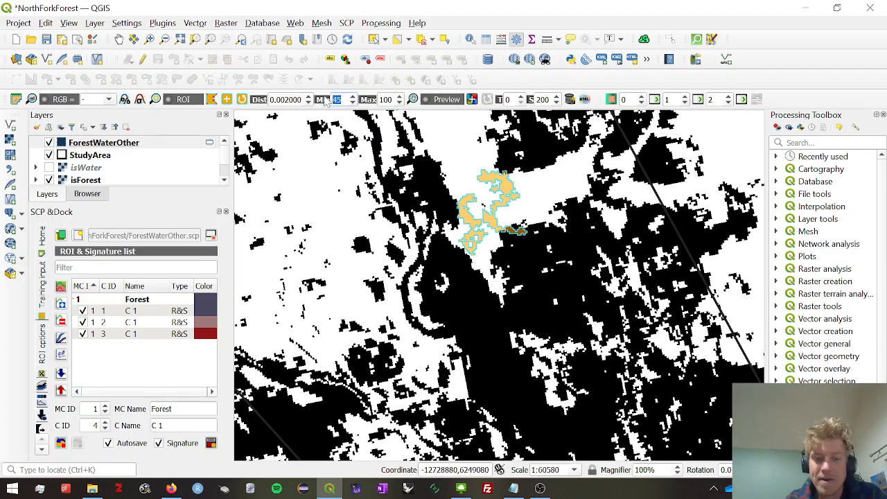
{"action": "type", "text": "10"}
{"action": "left_click", "coordinate": [308, 103]}
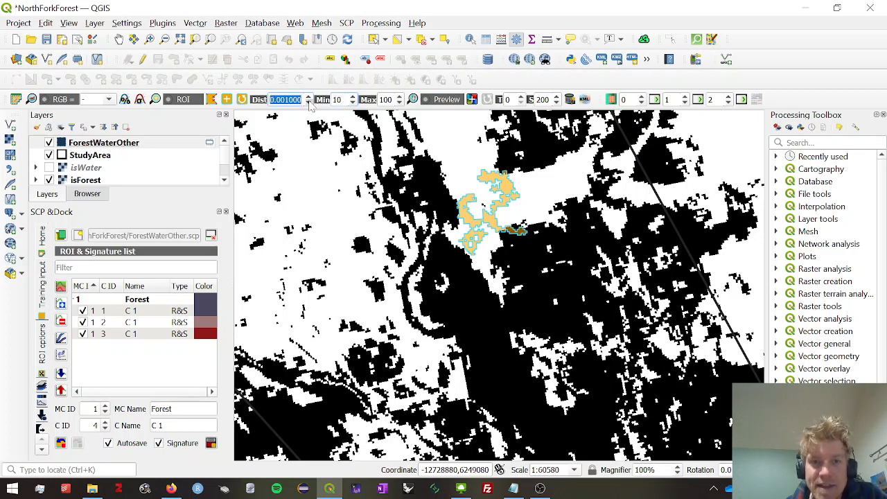
{"action": "left_click", "coordinate": [481, 262]}
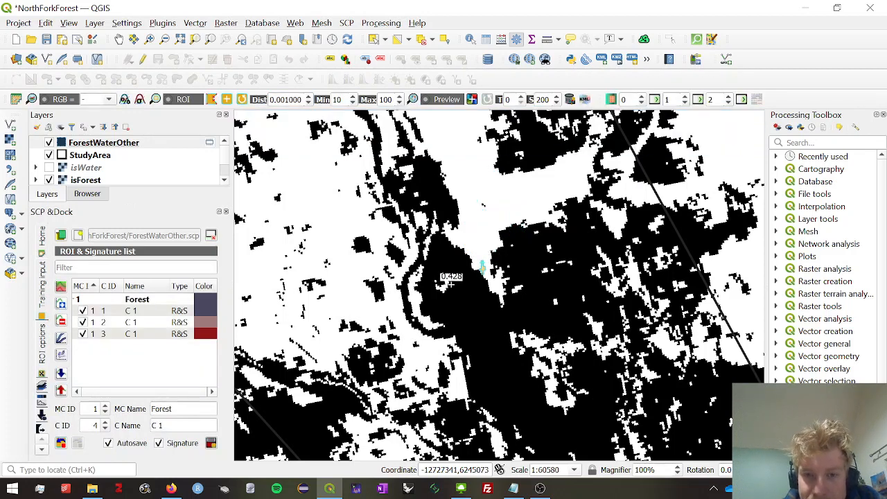
- Grow an ROI from the small isolated white patch beside the river bend and save it as class 4 of Forest
{"action": "scroll", "coordinate": [442, 290], "scroll_direction": "up", "scroll_amount": 2}
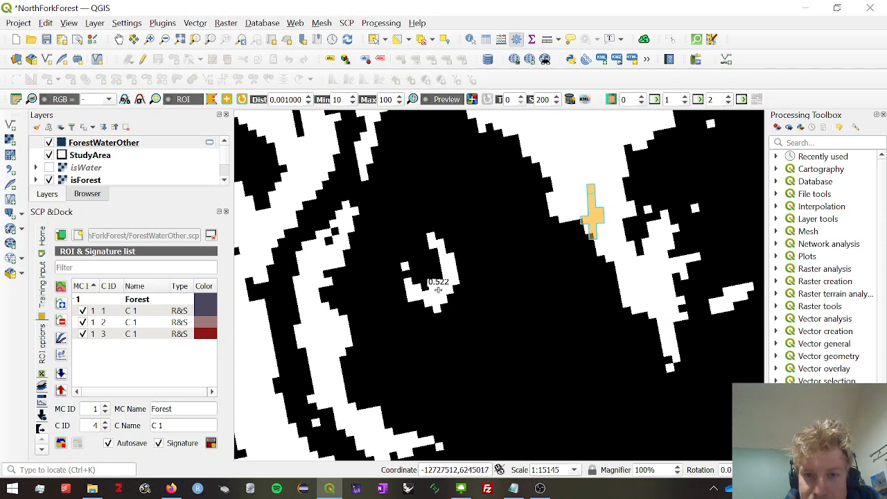
{"action": "left_click", "coordinate": [438, 289]}
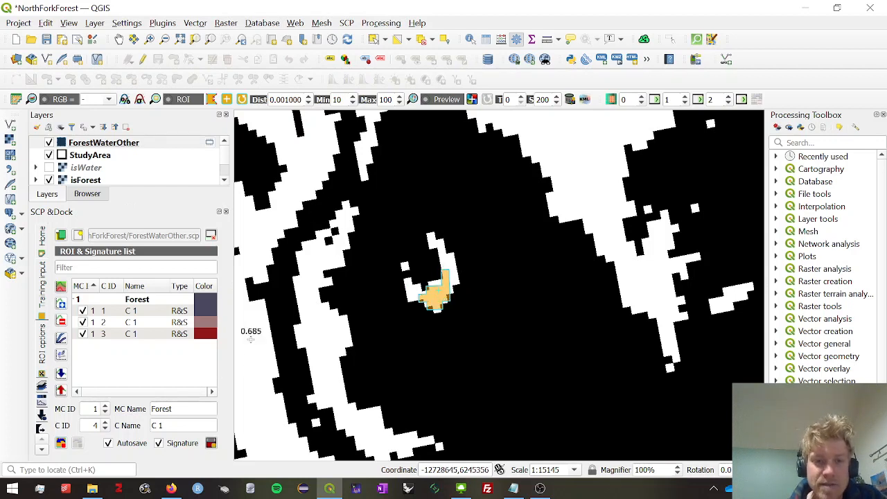
{"action": "left_click", "coordinate": [212, 443]}
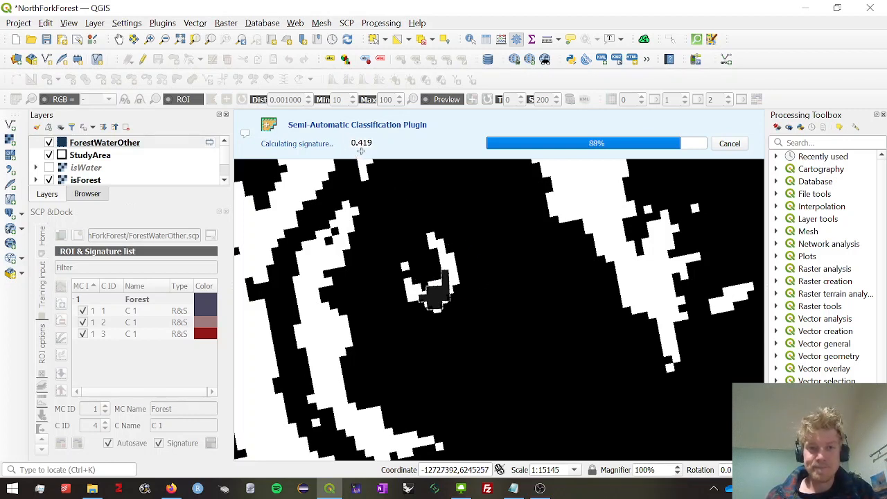
- Grow an ROI at distance 0.002 on the curved white strip inside the river bend and save it as class 5 of Forest
{"action": "left_click", "coordinate": [308, 98]}
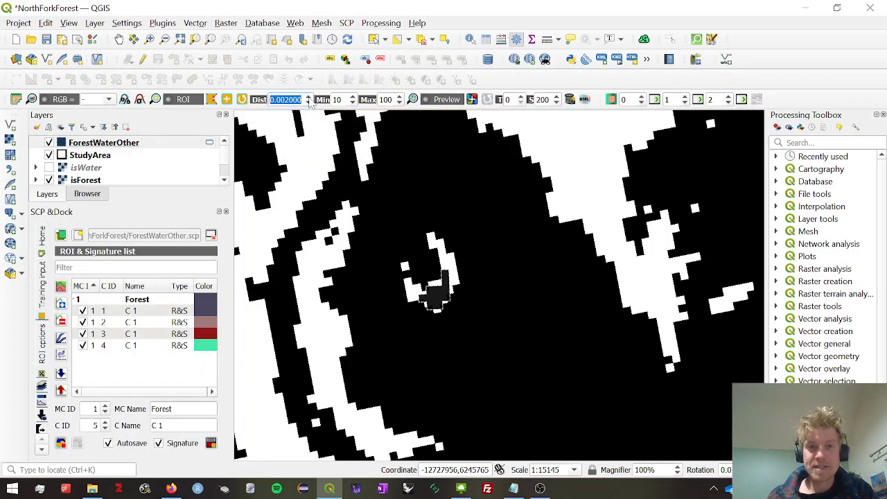
{"action": "scroll", "coordinate": [558, 181], "scroll_direction": "down", "scroll_amount": 1}
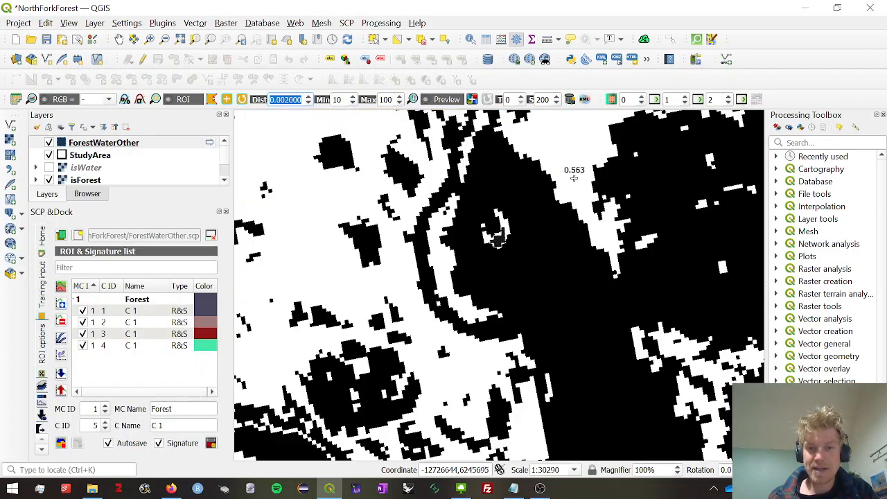
{"action": "left_click", "coordinate": [442, 262]}
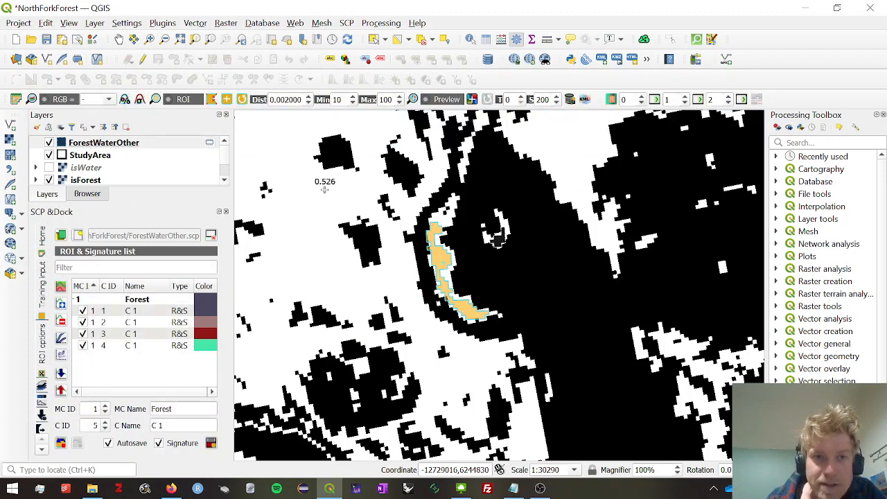
{"action": "left_click", "coordinate": [211, 444]}
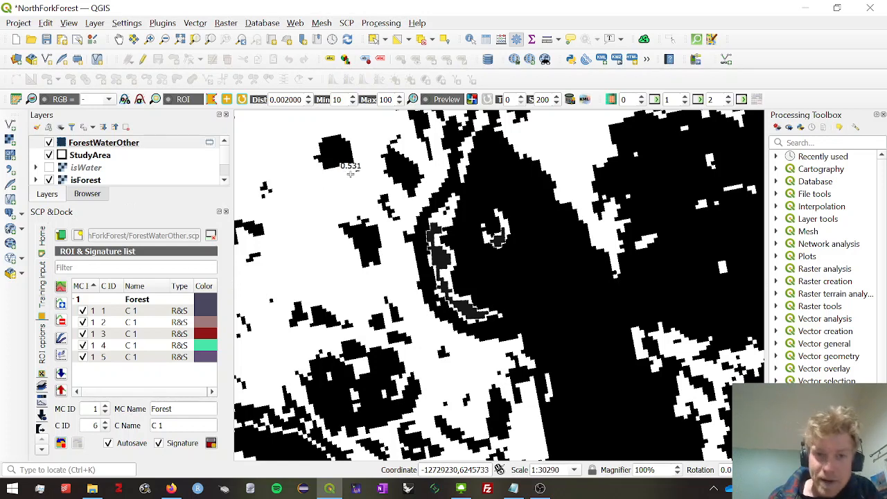
- Set the macroclass ID to 2 and the macroclass name to Water for the next training samples
{"action": "scroll", "coordinate": [308, 175], "scroll_direction": "down", "scroll_amount": 1}
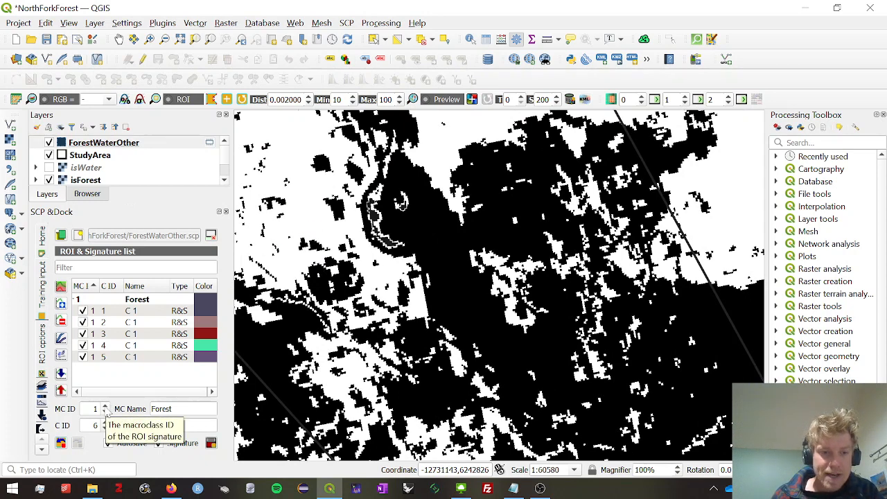
{"action": "left_click", "coordinate": [105, 406]}
{"action": "double_click", "coordinate": [174, 409]}
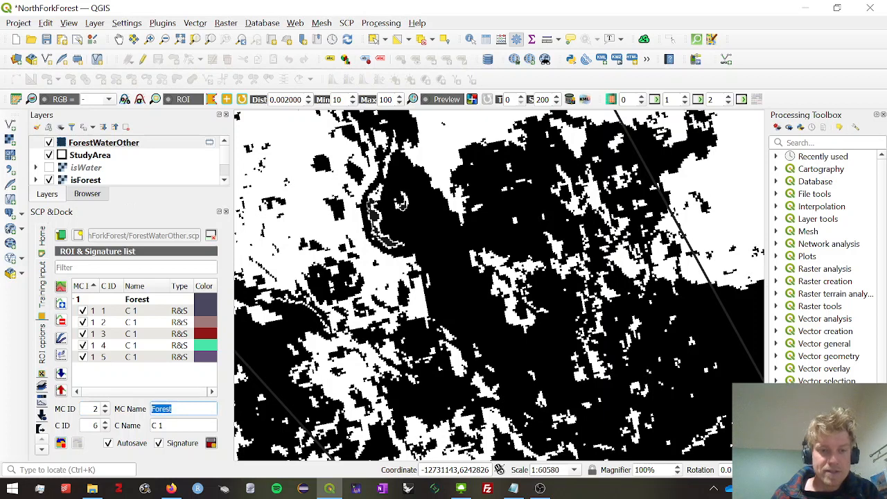
{"action": "type", "text": "Water"}
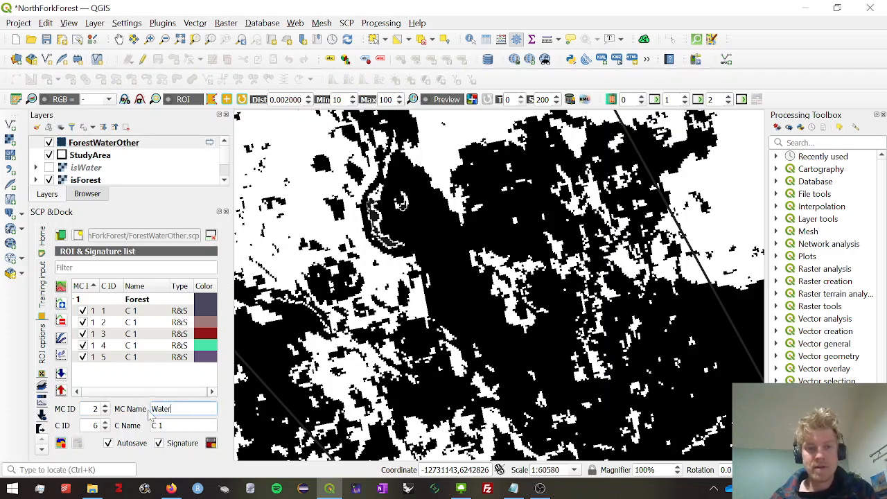
{"action": "left_click", "coordinate": [49, 143]}
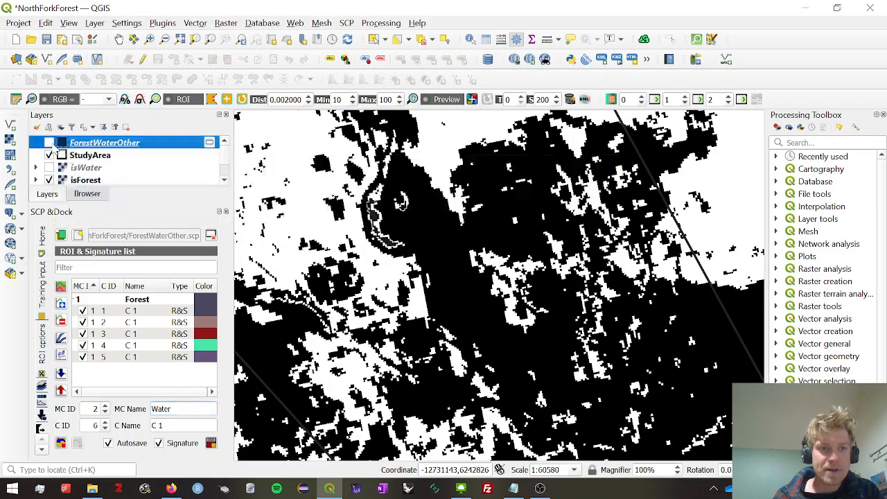
{"action": "left_click", "coordinate": [49, 143]}
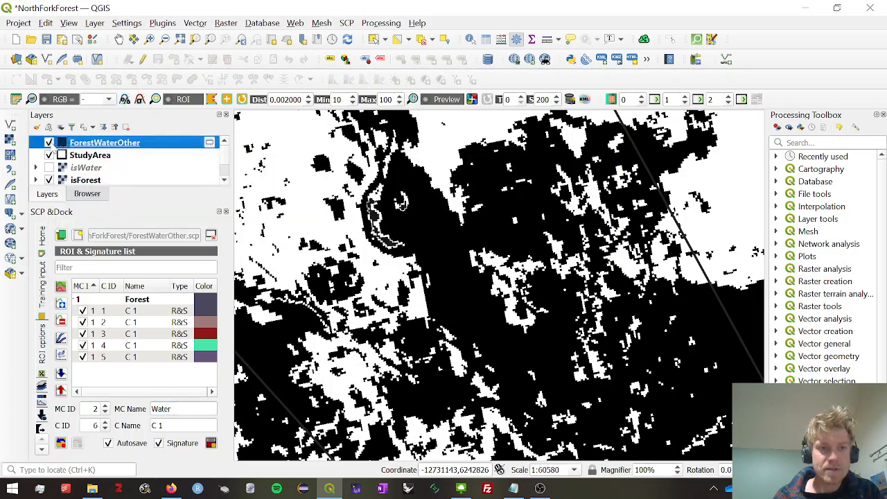
- Display the isWater layer instead of isForest and test an ROI at distance 0.002 on the straight river stretch below the bend
{"action": "left_click", "coordinate": [48, 180]}
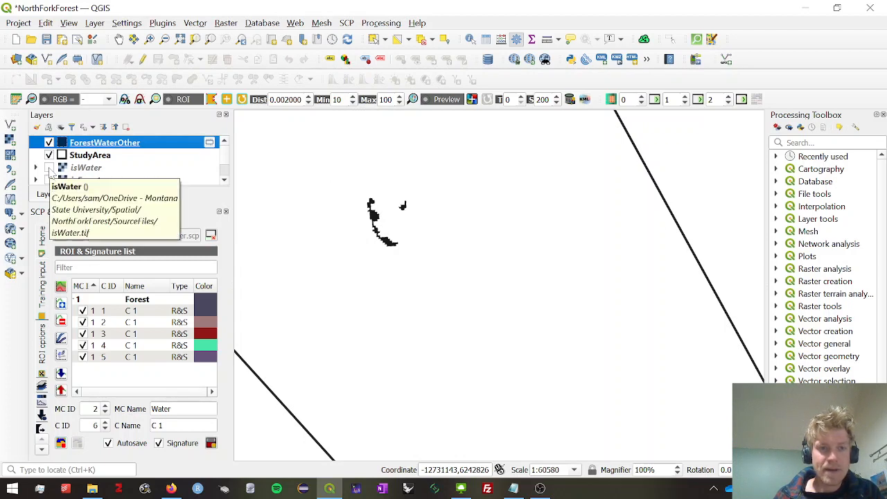
{"action": "left_click", "coordinate": [49, 168]}
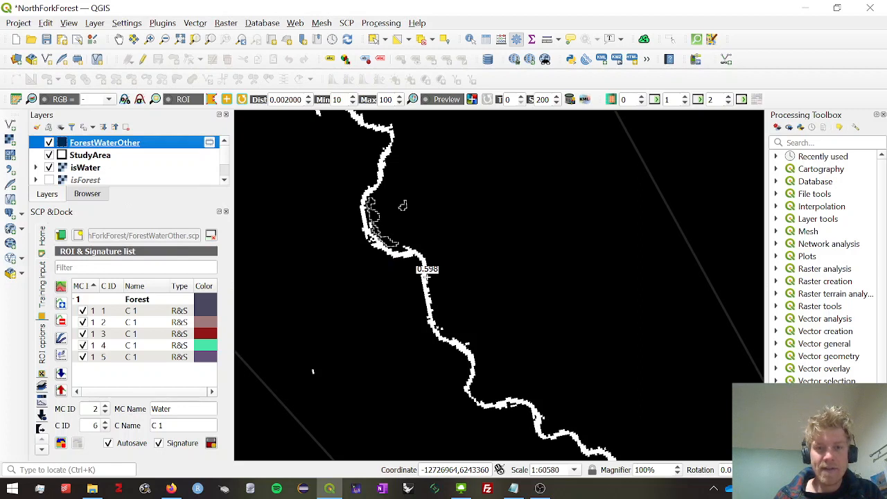
{"action": "scroll", "coordinate": [424, 272], "scroll_direction": "up", "scroll_amount": 1}
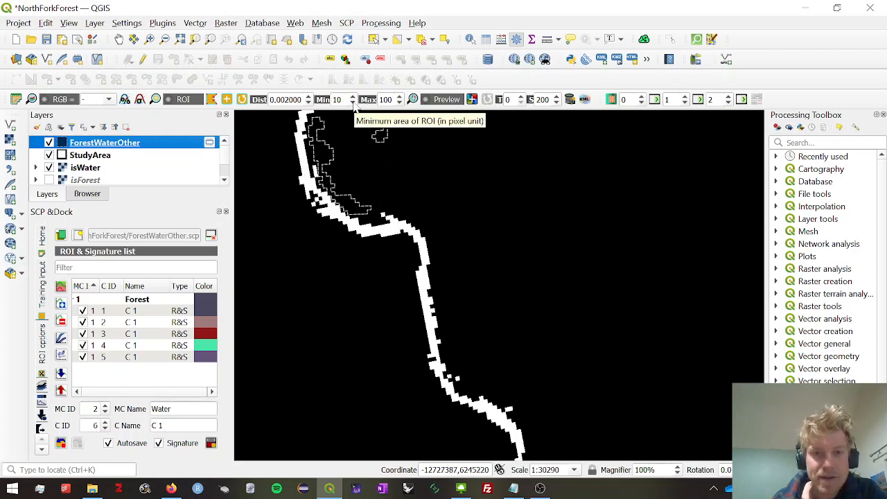
{"action": "scroll", "coordinate": [348, 197], "scroll_direction": "down", "scroll_amount": 1}
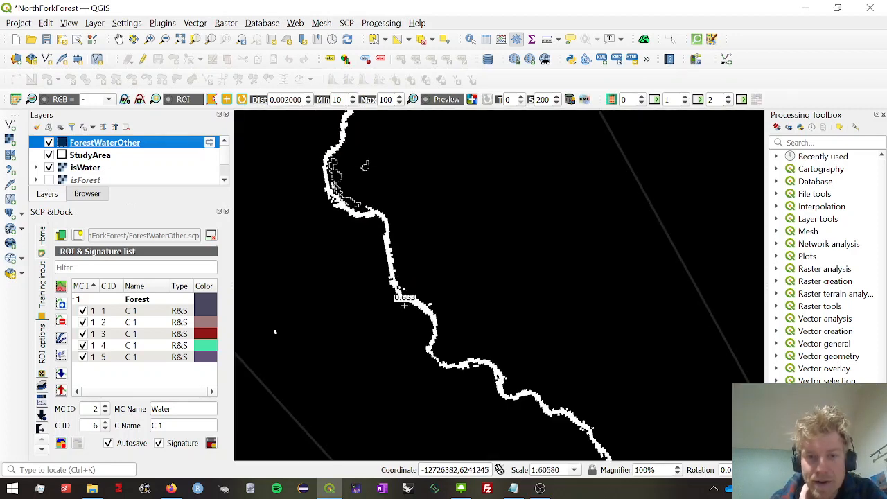
{"action": "scroll", "coordinate": [388, 255], "scroll_direction": "up", "scroll_amount": 1}
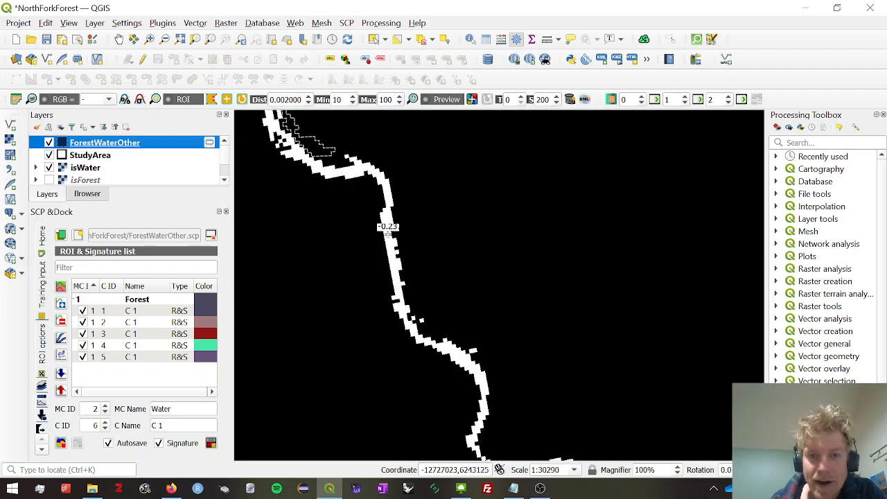
{"action": "left_click", "coordinate": [387, 222]}
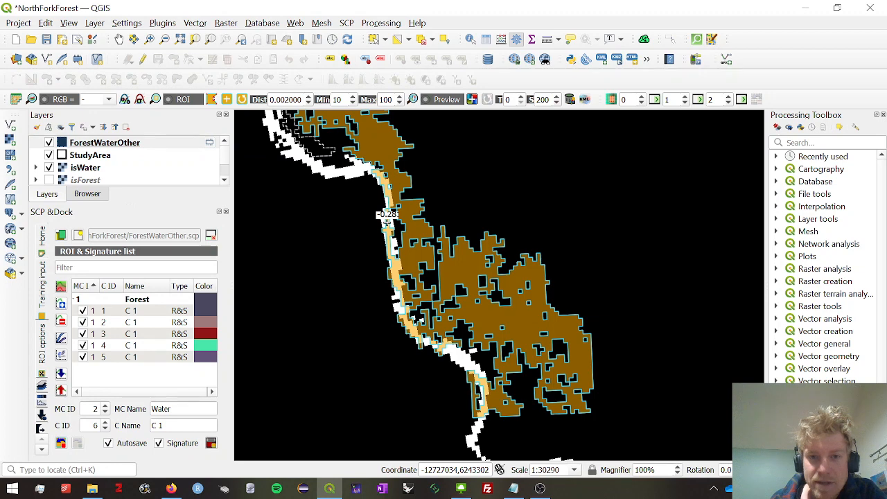
- Set the ROI distance to 0.001 and try growing ROIs on the straight river stretch and at the bend farther southeast
{"action": "left_click", "coordinate": [309, 102]}
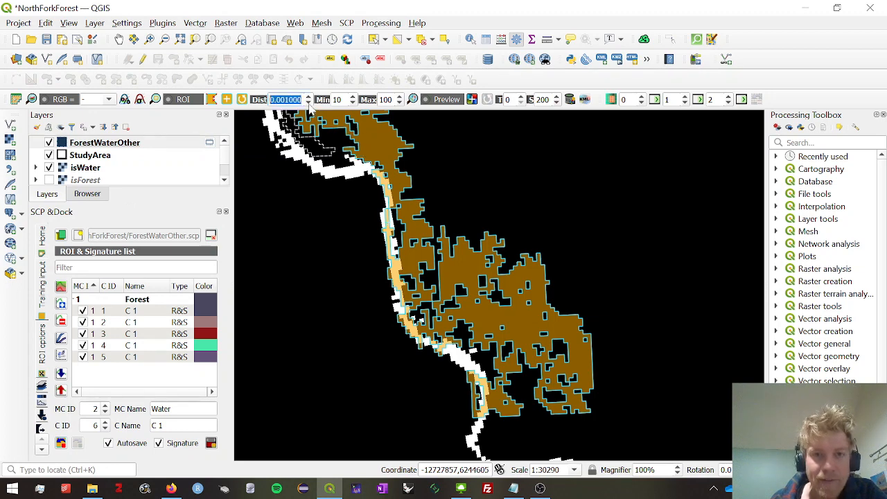
{"action": "left_click", "coordinate": [386, 223]}
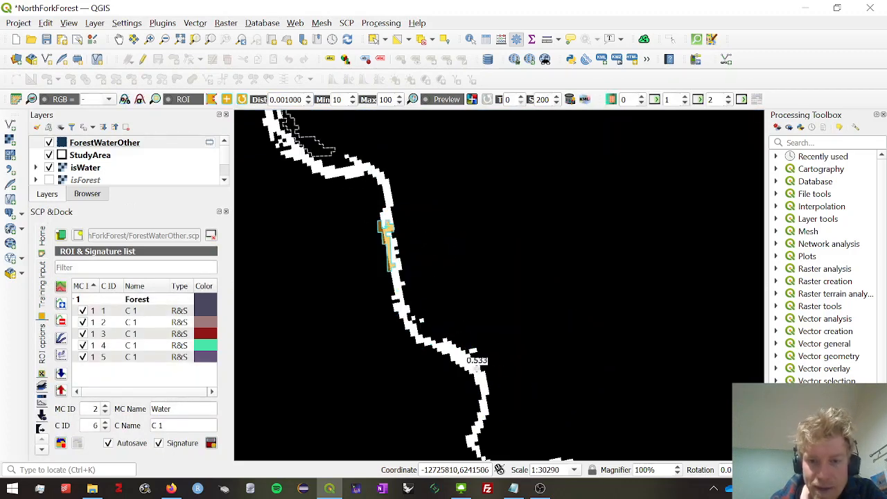
{"action": "left_click", "coordinate": [460, 355]}
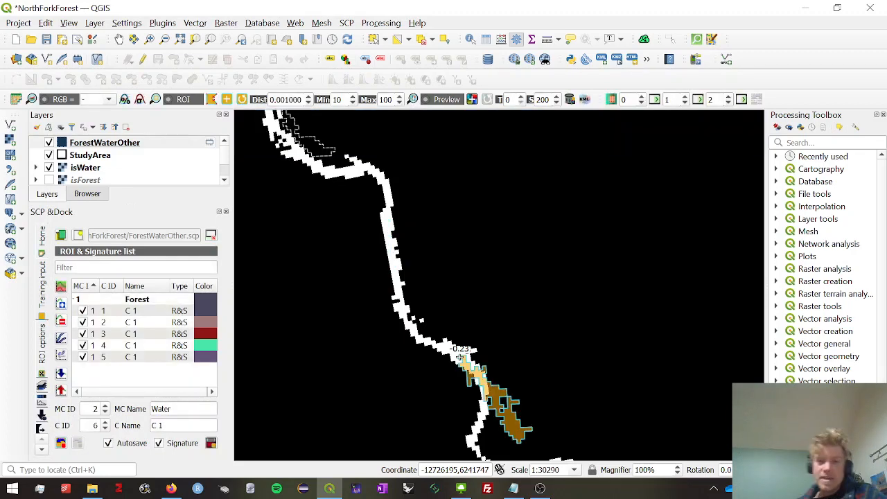
- Test an ROI at distance 0.001 near the southern end of the wide lake northeast of the study area
{"action": "scroll", "coordinate": [361, 226], "scroll_direction": "down", "scroll_amount": 1}
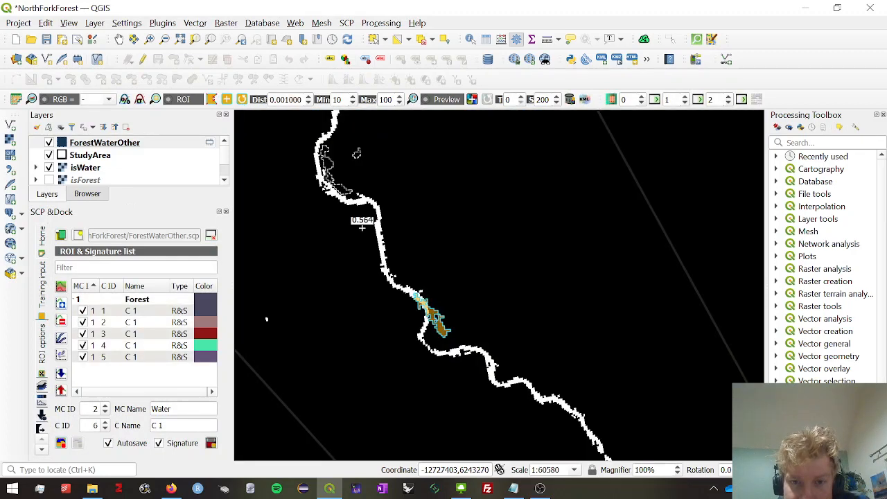
{"action": "scroll", "coordinate": [329, 171], "scroll_direction": "down", "scroll_amount": 1}
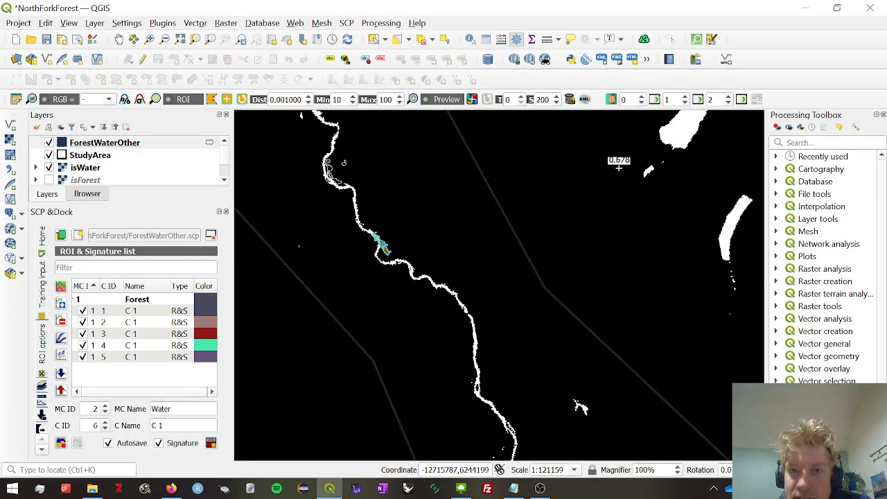
{"action": "scroll", "coordinate": [315, 311], "scroll_direction": "down", "scroll_amount": 1}
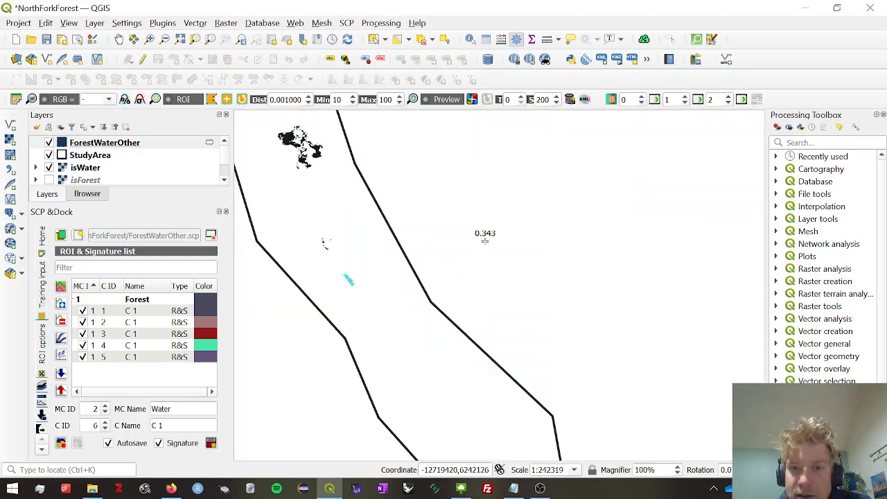
{"action": "scroll", "coordinate": [519, 183], "scroll_direction": "up", "scroll_amount": 1}
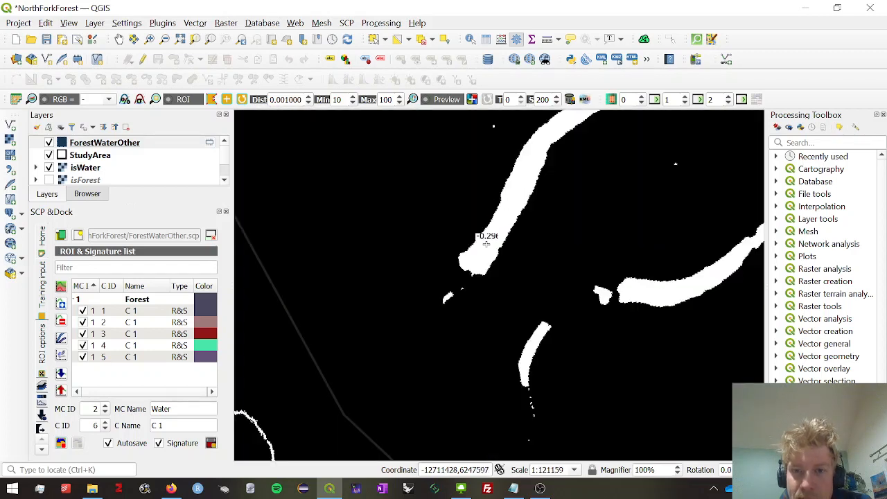
{"action": "left_click", "coordinate": [488, 244]}
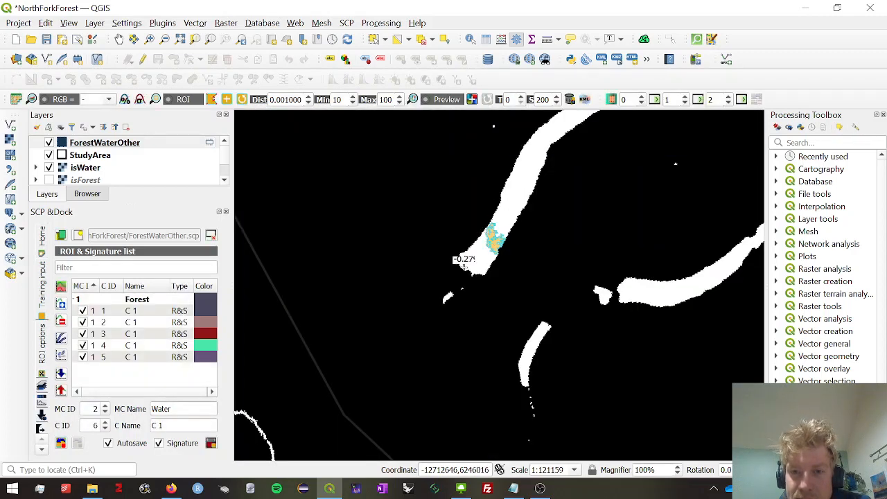
- Set the ROI distance to 0.002, grow an ROI across the middle of the wide lake and save it as class 6 of Water
{"action": "left_click", "coordinate": [309, 97]}
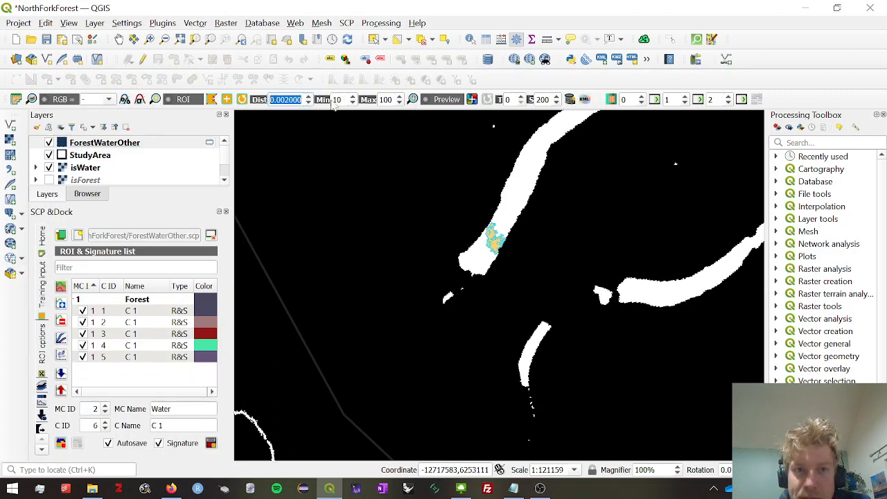
{"action": "left_click", "coordinate": [505, 226]}
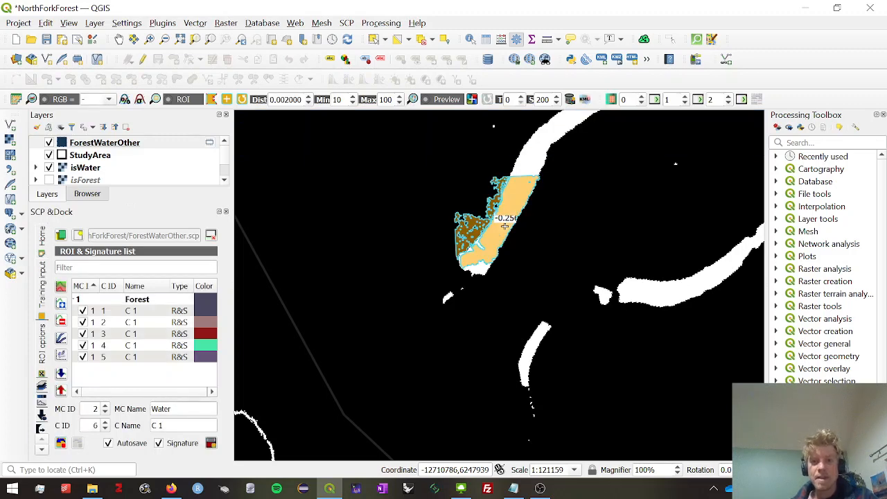
{"action": "left_click", "coordinate": [531, 161]}
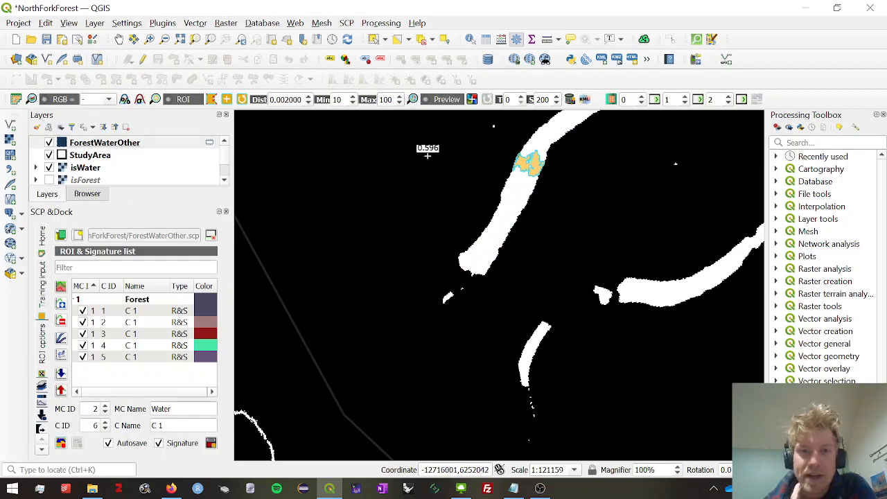
{"action": "scroll", "coordinate": [541, 153], "scroll_direction": "up", "scroll_amount": 2}
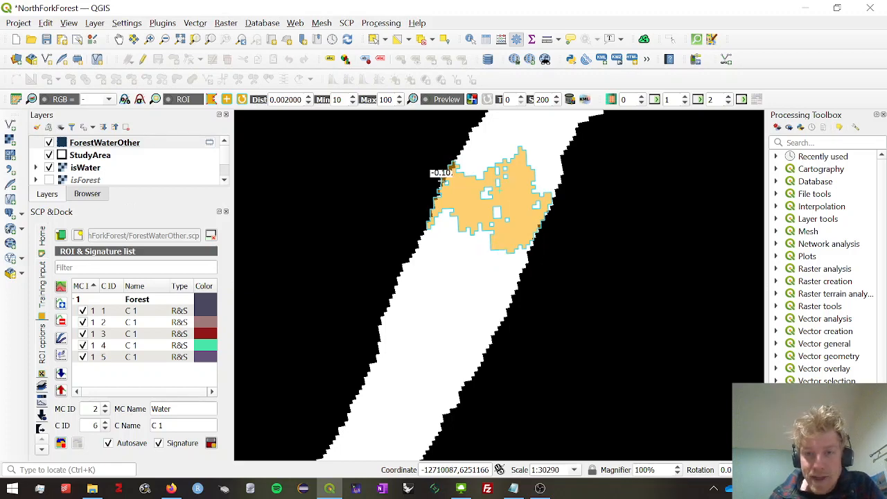
{"action": "left_click", "coordinate": [211, 444]}
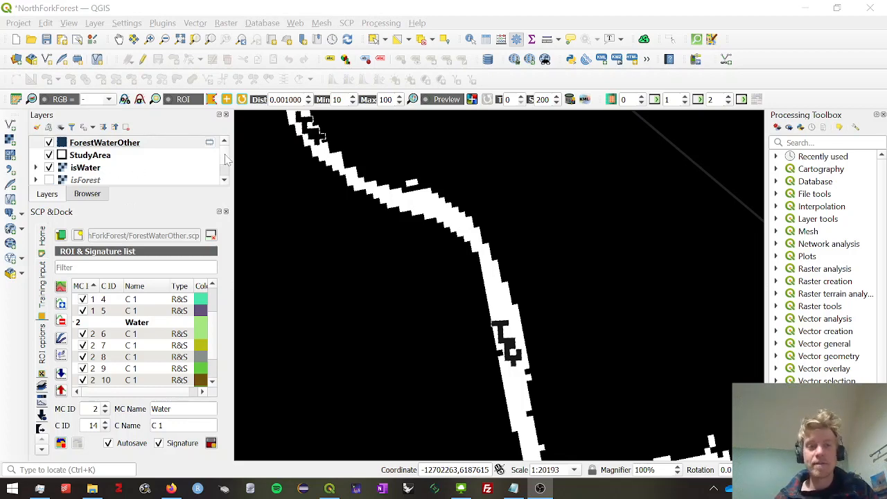
- Hide the isWater layer and display isForest around the river to find non-forest patches
{"action": "left_click_drag", "start_coordinate": [225, 160], "coordinate": [225, 165]}
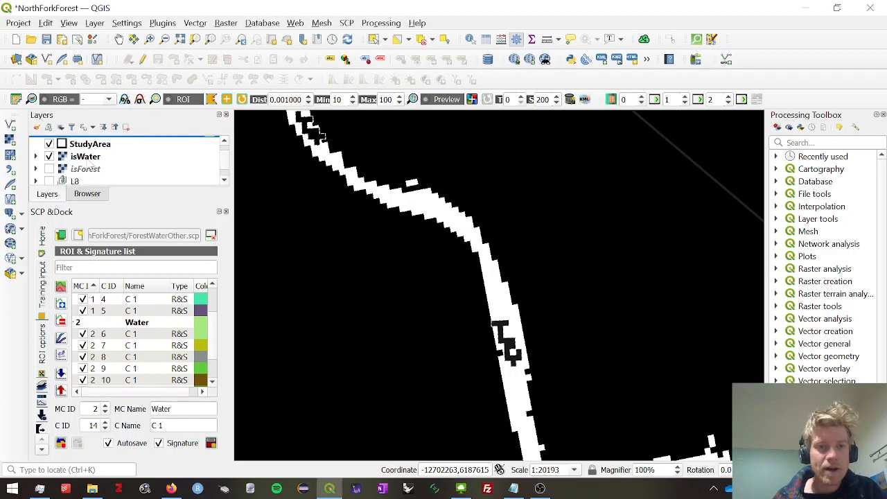
{"action": "left_click", "coordinate": [49, 156]}
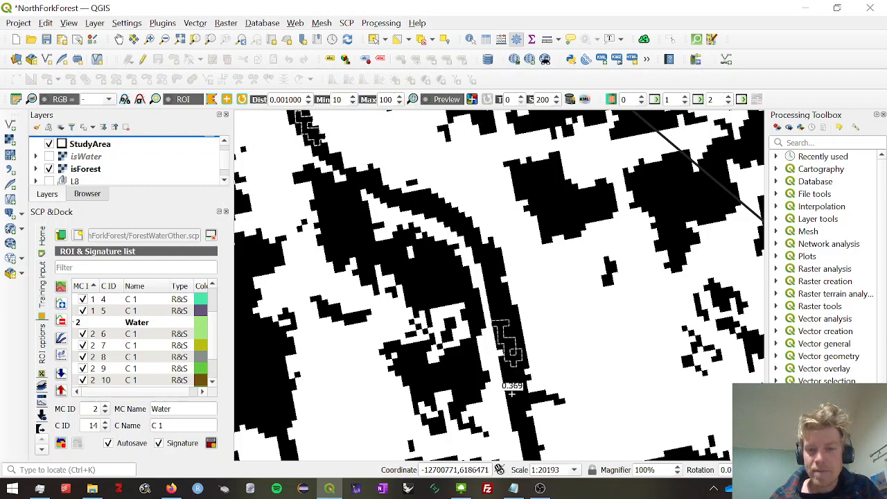
{"action": "scroll", "coordinate": [502, 336], "scroll_direction": "down", "scroll_amount": 1}
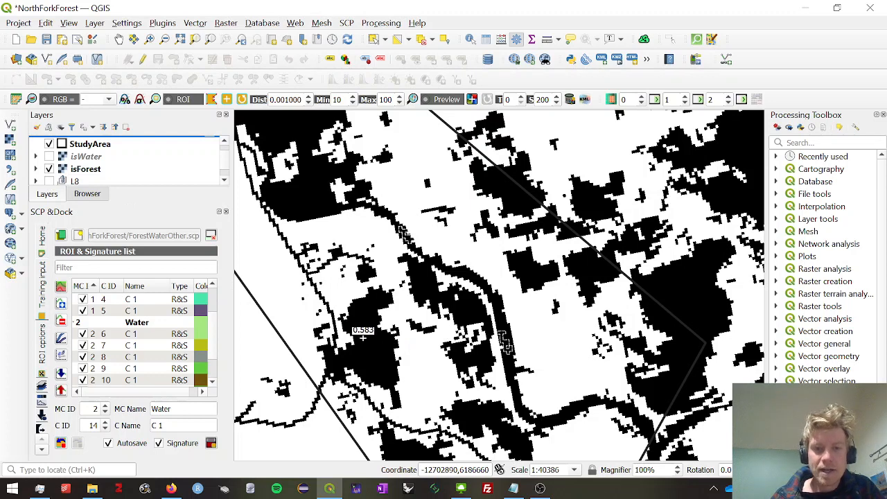
{"action": "scroll", "coordinate": [362, 337], "scroll_direction": "up", "scroll_amount": 1}
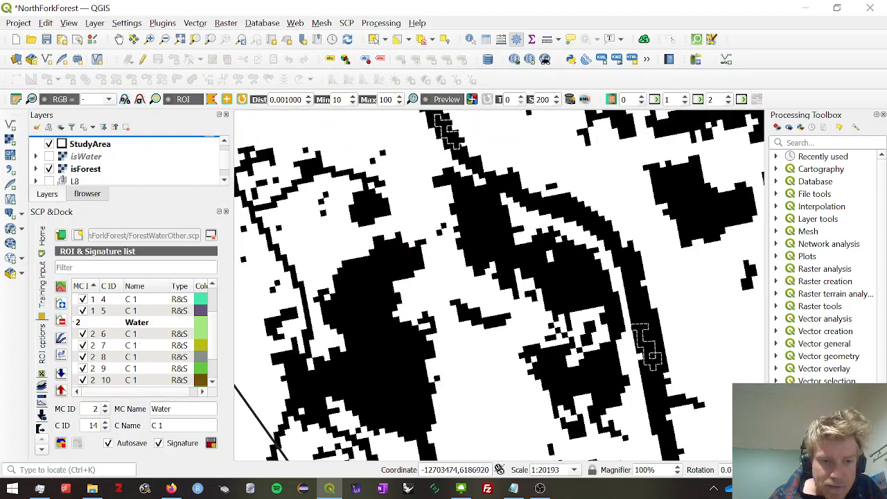
- Set the macroclass ID to 3 and the macroclass name to OtherLand
{"action": "double_click", "coordinate": [161, 409]}
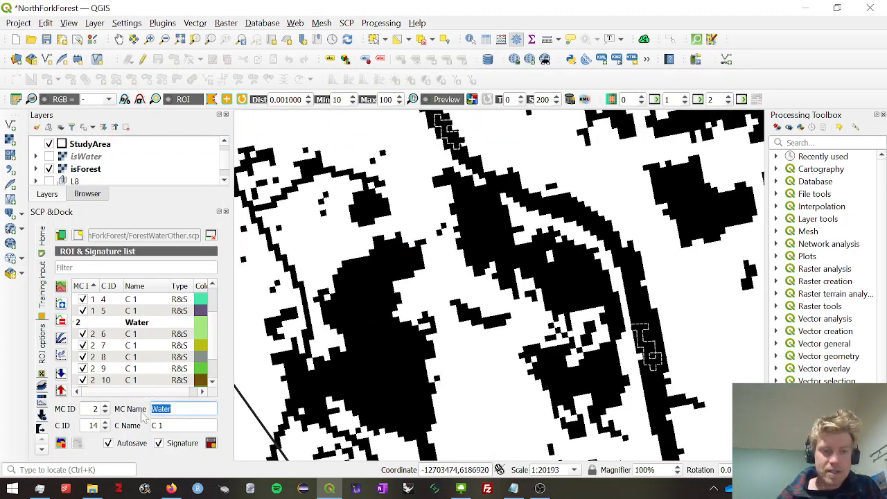
{"action": "left_click", "coordinate": [105, 406]}
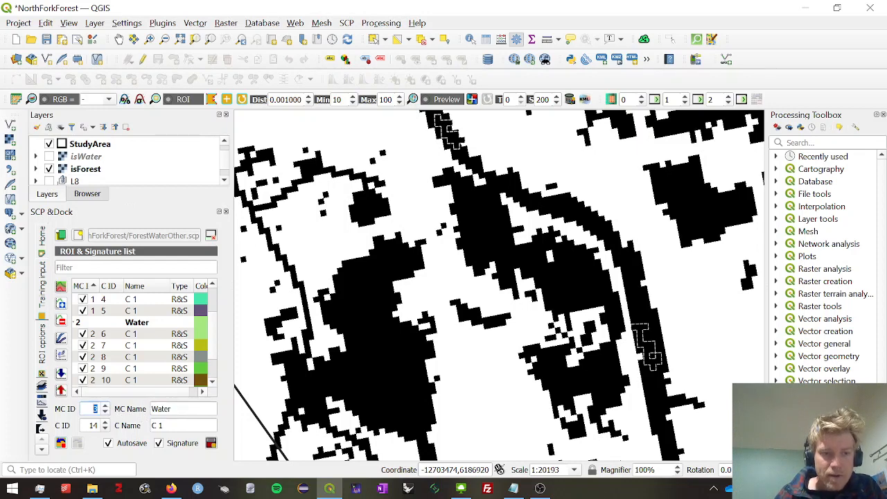
{"action": "key", "text": "Tab"}
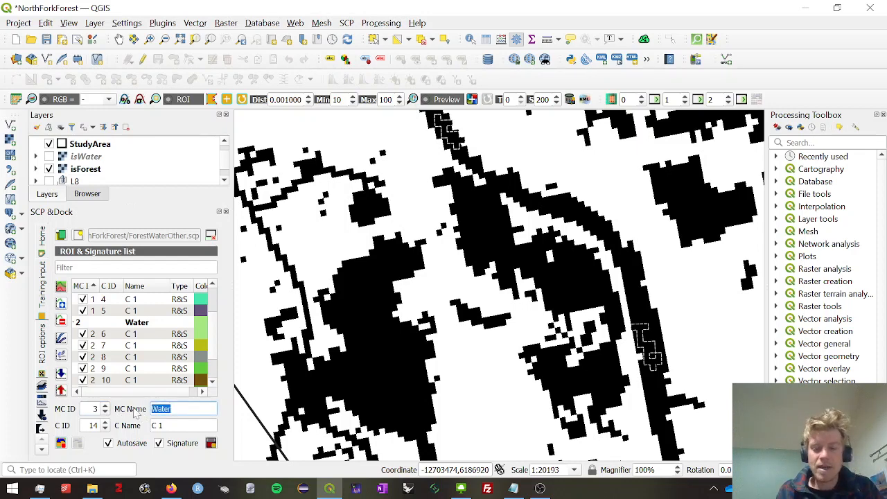
{"action": "type", "text": "OtherLand"}
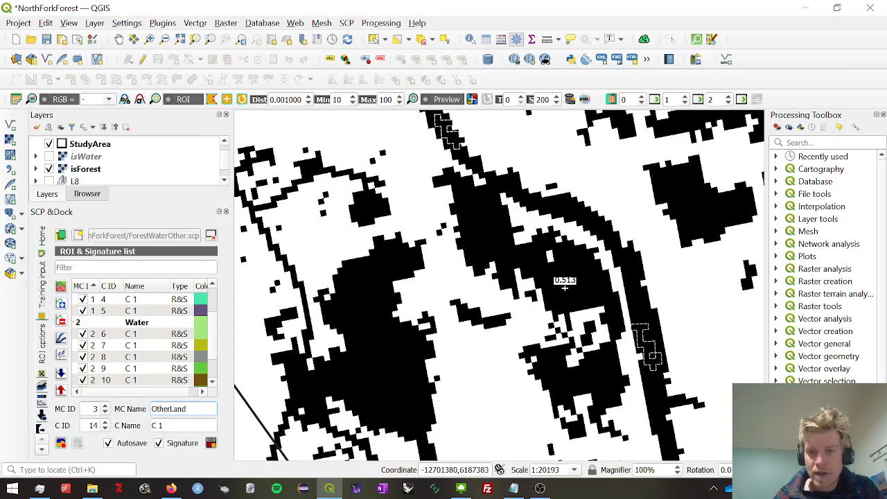
- Grow an ROI at distance 0.001 on the black patch northeast of the river and save it as class 14 of OtherLand
{"action": "left_click", "coordinate": [708, 205]}
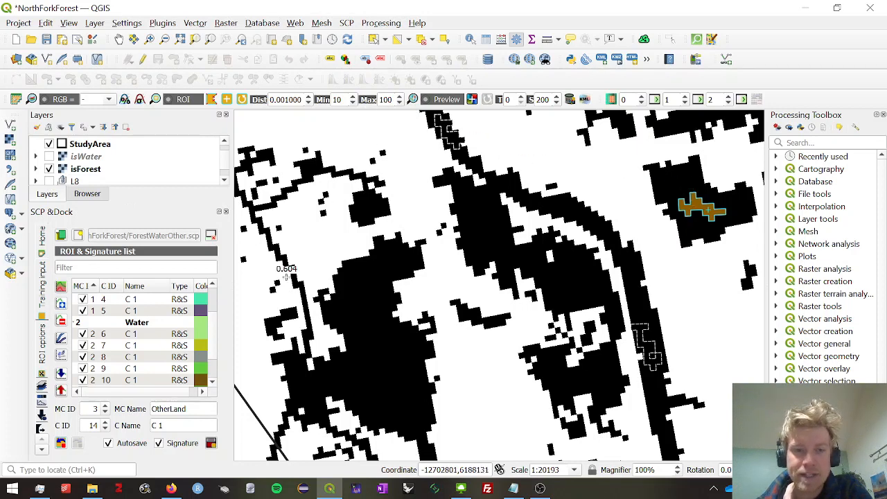
{"action": "left_click", "coordinate": [212, 443]}
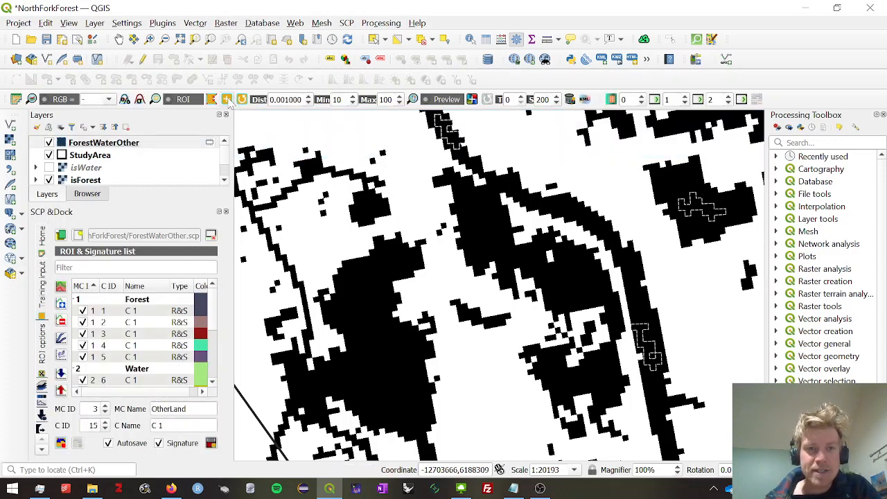
- Set the ROI distance to 0.003001 and test an ROI on the large black area near the study area's eastern corner
{"action": "scroll", "coordinate": [388, 250], "scroll_direction": "down", "scroll_amount": 1}
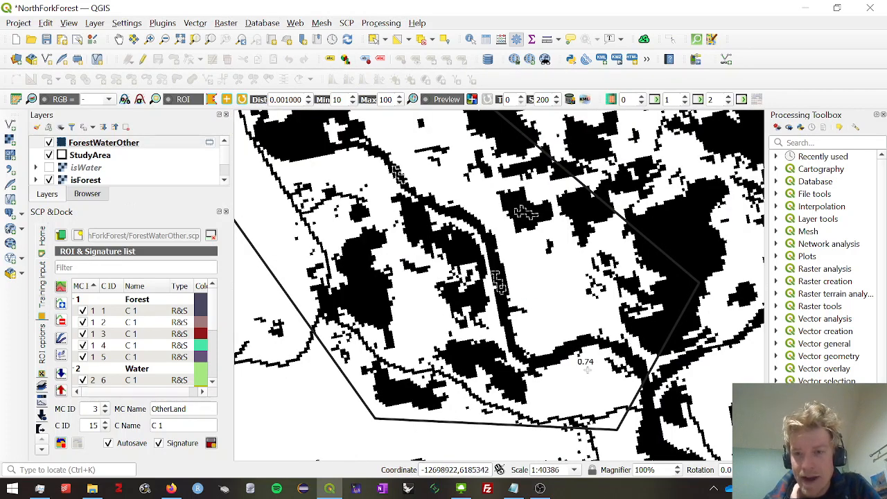
{"action": "left_click", "coordinate": [308, 98]}
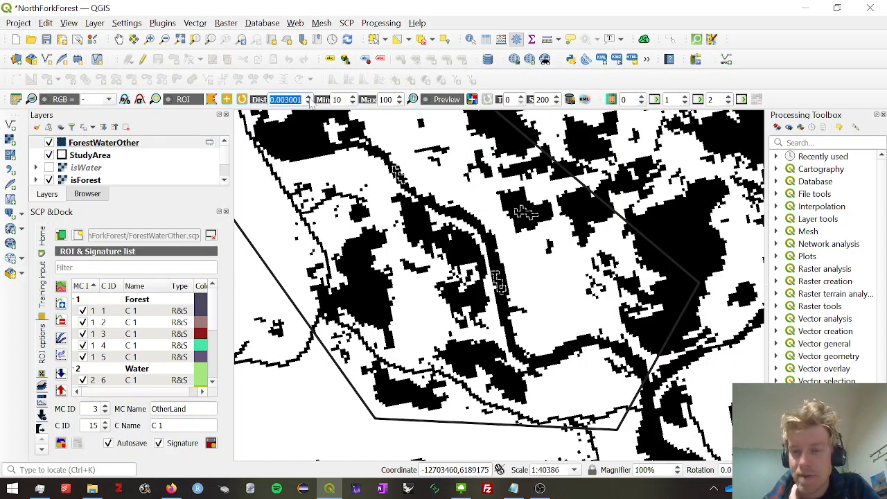
{"action": "left_click", "coordinate": [669, 244]}
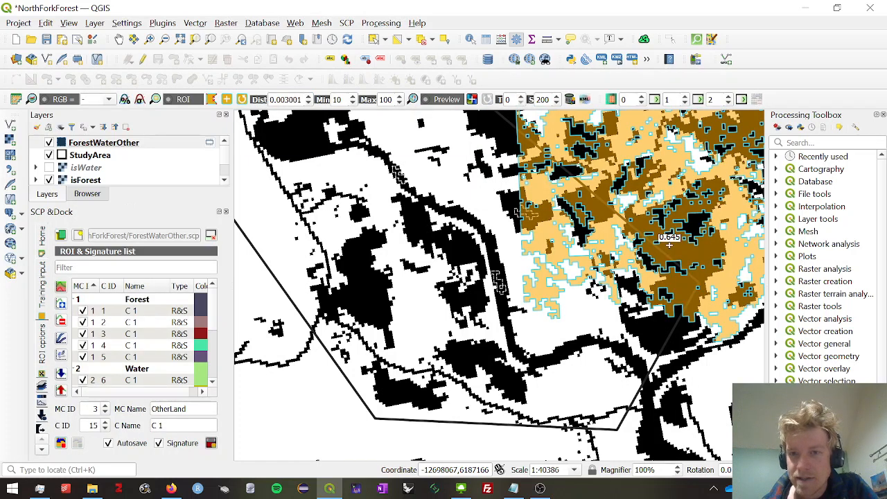
- Lower the ROI distance to 0.002001, and 0.001001, testing ROIs on the large black area near the study area's eastern corner
{"action": "left_click", "coordinate": [309, 103]}
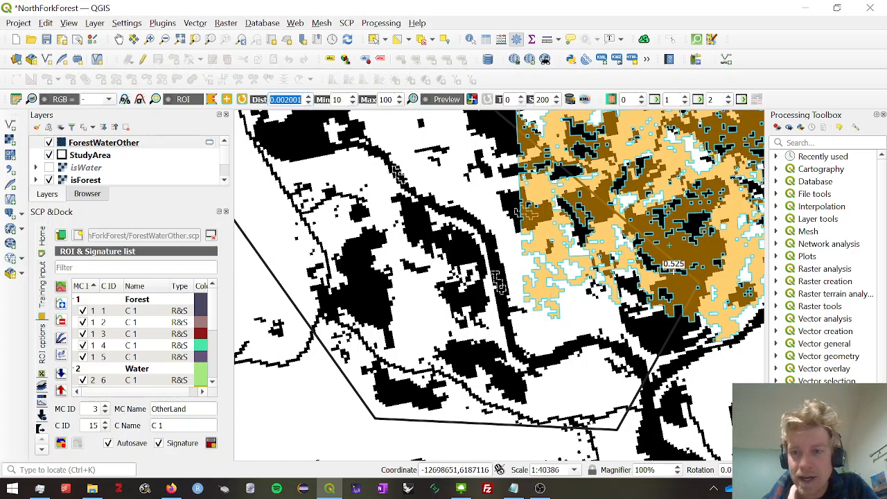
{"action": "left_click", "coordinate": [674, 248]}
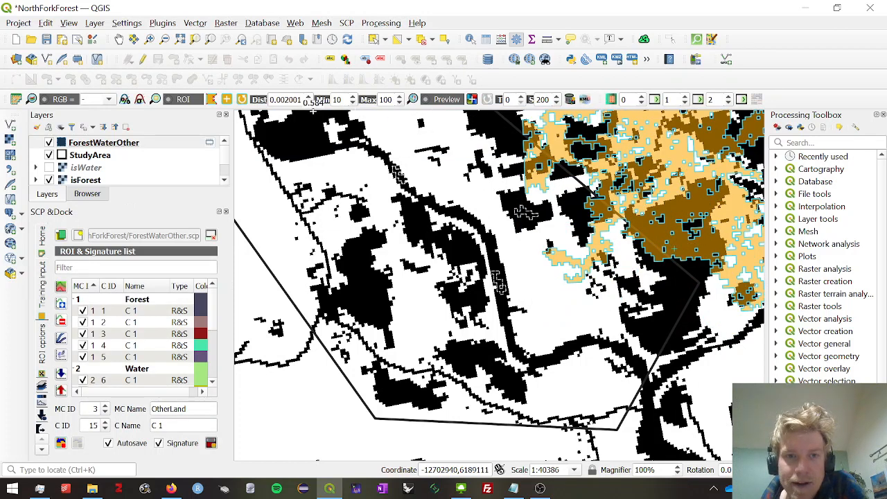
{"action": "left_click", "coordinate": [308, 102]}
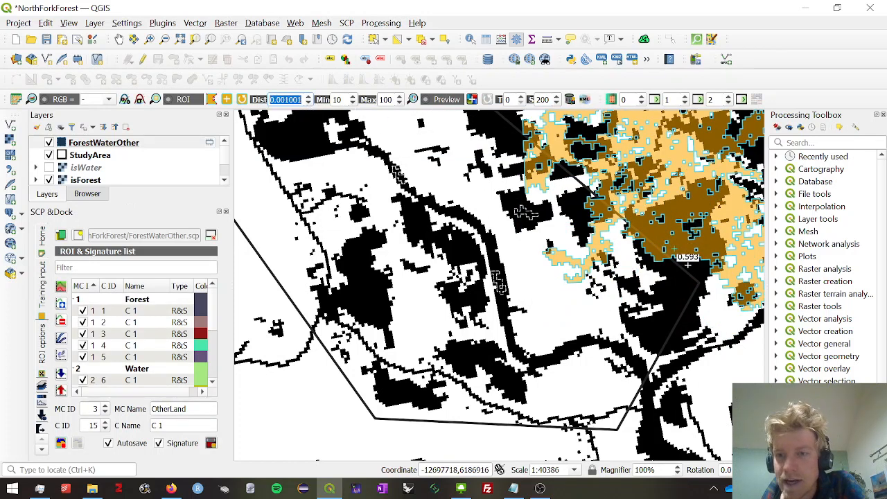
{"action": "left_click", "coordinate": [679, 247]}
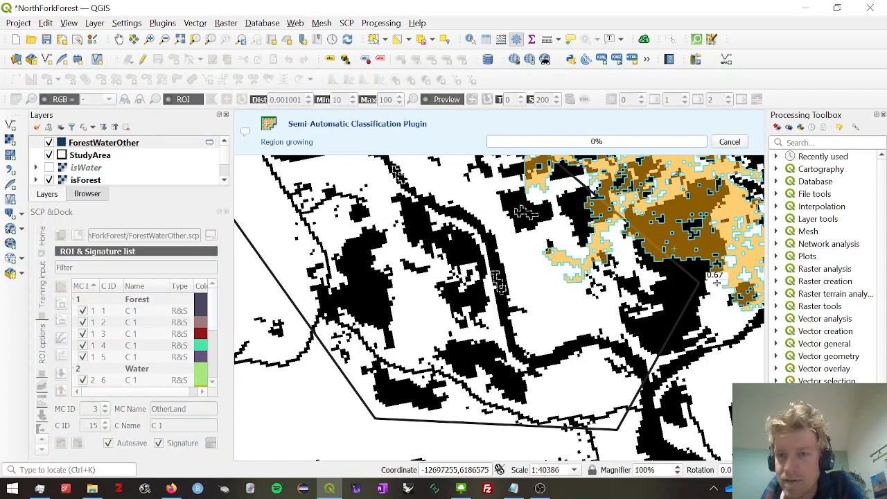
{"action": "left_click", "coordinate": [671, 226]}
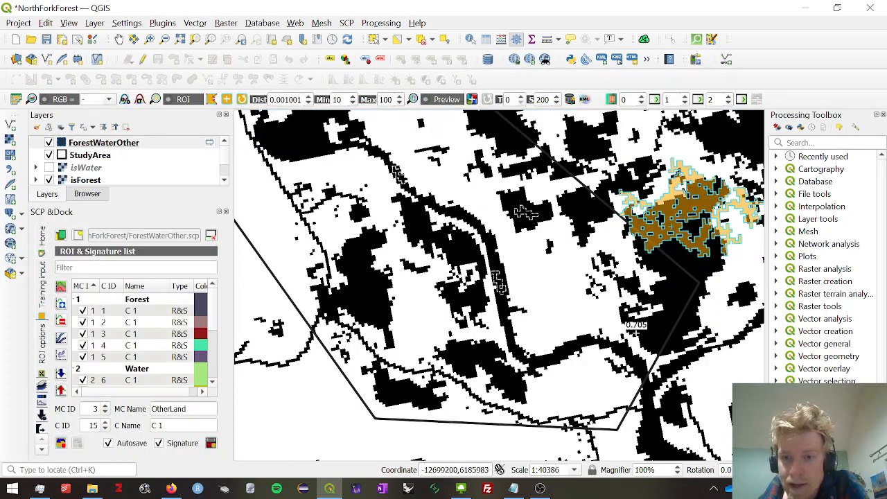
{"action": "left_click", "coordinate": [677, 286]}
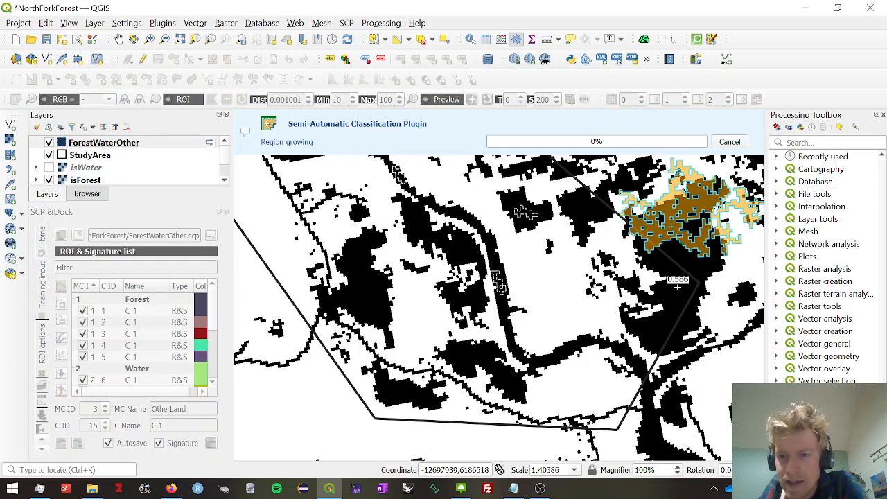
- Try growing ROIs at distance 0.001001 on the patch near the southwestern corner and in the large black area to the north
{"action": "left_click", "coordinate": [395, 394]}
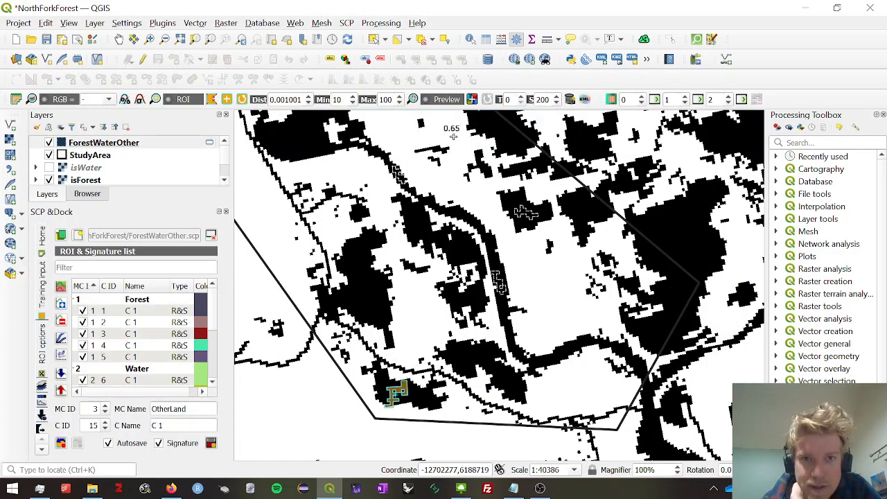
{"action": "scroll", "coordinate": [422, 400], "scroll_direction": "down", "scroll_amount": 1}
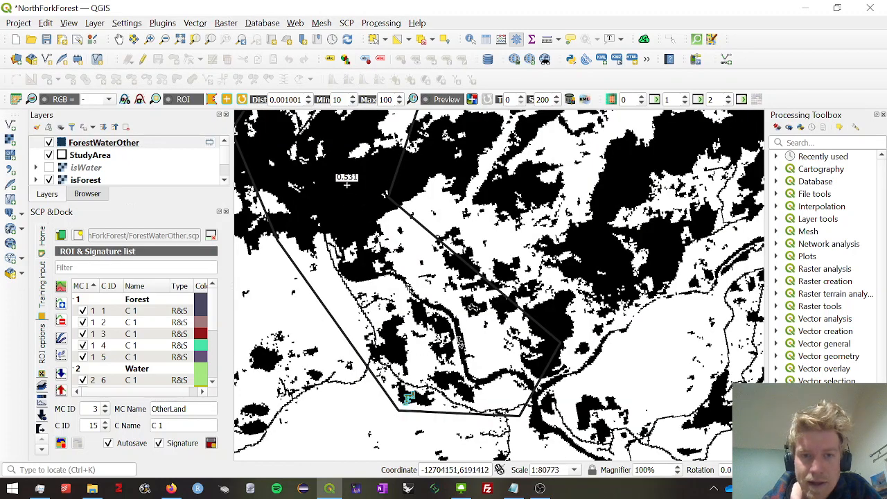
{"action": "left_click", "coordinate": [347, 182]}
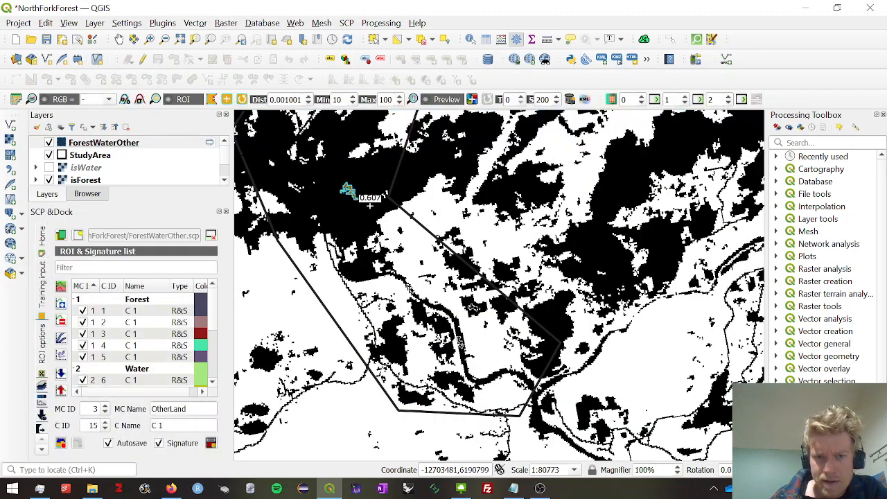
{"action": "left_click", "coordinate": [368, 178]}
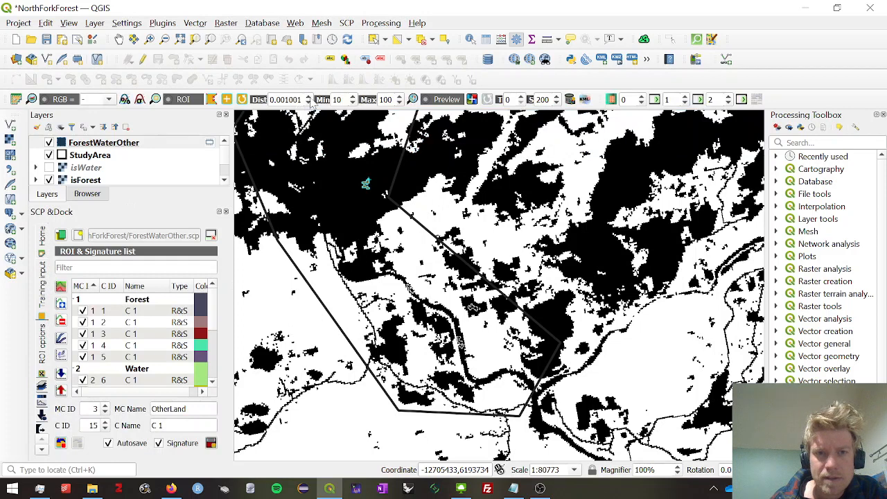
- Set the ROI distance to 0.002001 and test ROIs in the large northern black area and along its southern edge
{"action": "left_click", "coordinate": [309, 97]}
{"action": "left_click", "coordinate": [336, 176]}
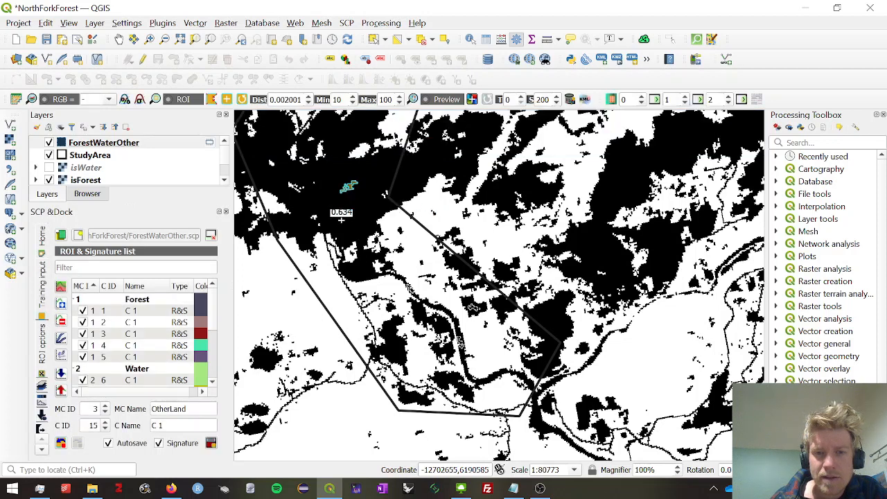
{"action": "left_click", "coordinate": [355, 220]}
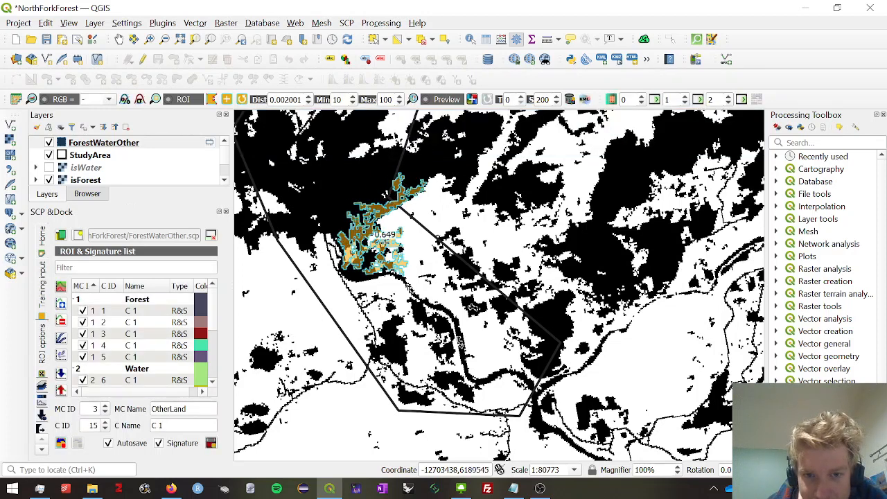
{"action": "left_click", "coordinate": [359, 183]}
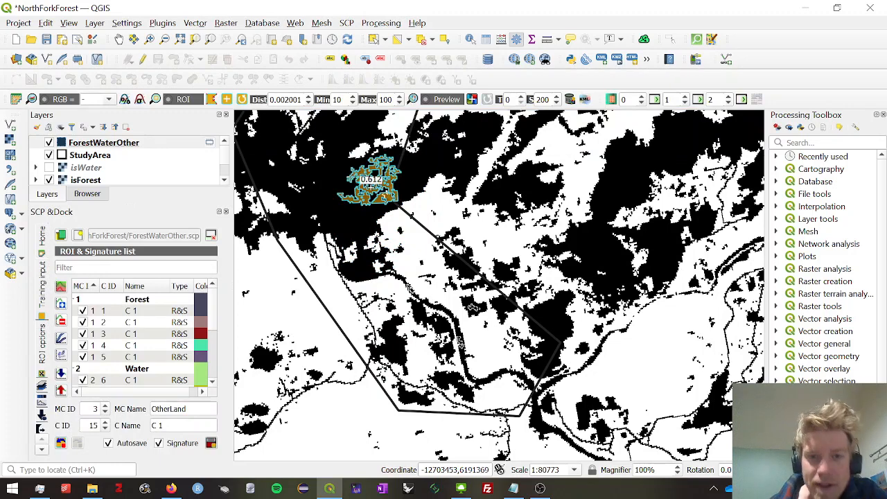
- Draw a polygon ROI over the large northern black area, skirting its white patches, and save it as class 15 of OtherLand
{"action": "scroll", "coordinate": [361, 182], "scroll_direction": "up", "scroll_amount": 1}
{"action": "scroll", "coordinate": [497, 195], "scroll_direction": "down", "scroll_amount": 1}
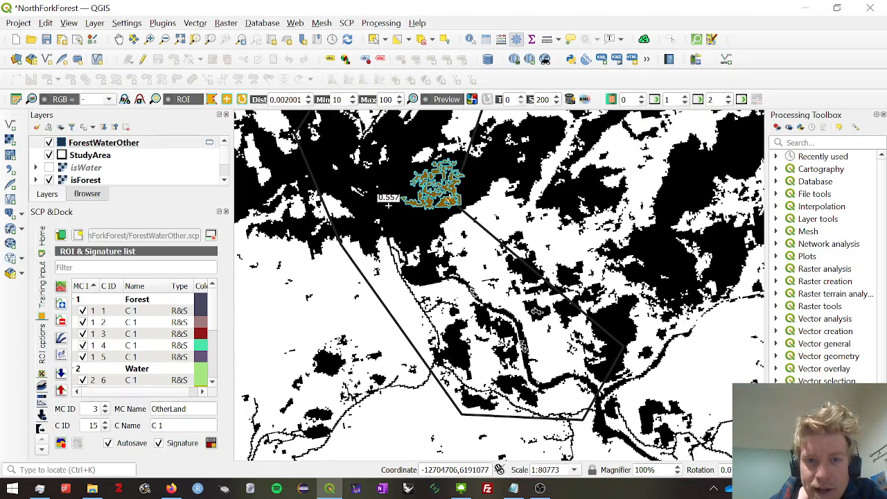
{"action": "scroll", "coordinate": [382, 203], "scroll_direction": "up", "scroll_amount": 1}
{"action": "left_click", "coordinate": [358, 205]}
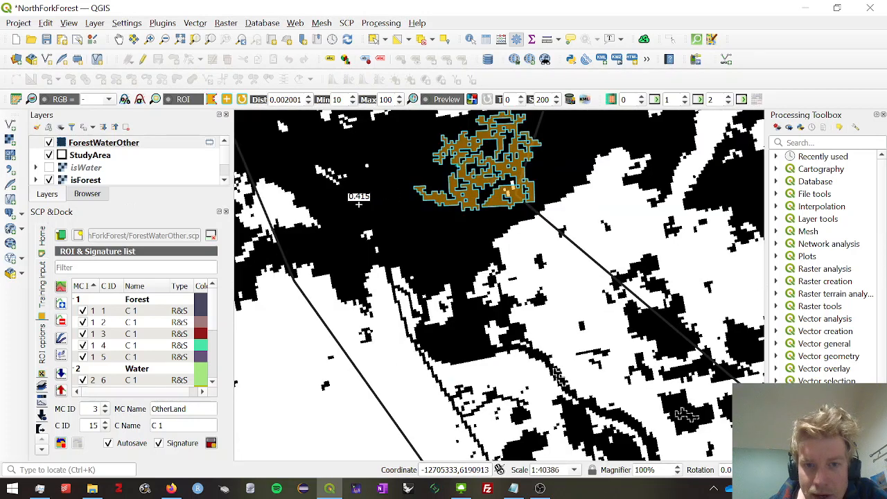
{"action": "left_click", "coordinate": [390, 250]}
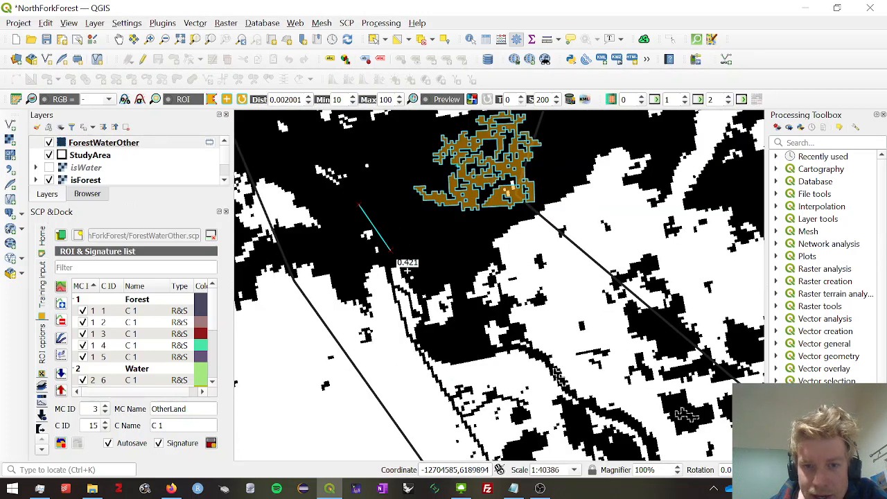
{"action": "left_click", "coordinate": [408, 270]}
{"action": "left_click", "coordinate": [420, 274]}
{"action": "left_click", "coordinate": [429, 291]}
{"action": "left_click", "coordinate": [449, 278]}
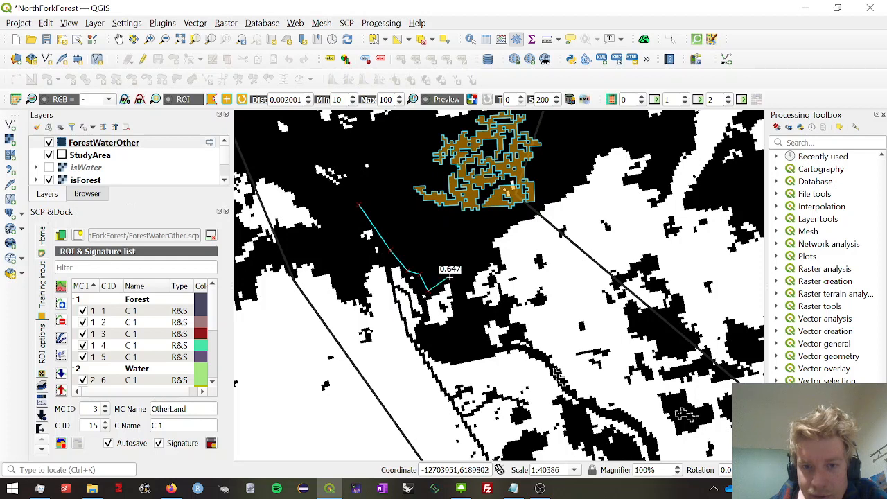
{"action": "left_click", "coordinate": [455, 286]}
{"action": "left_click", "coordinate": [469, 288]}
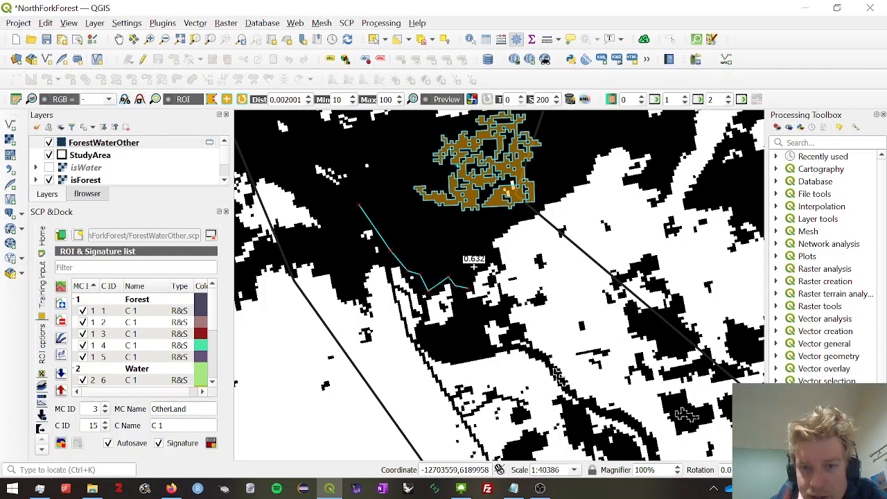
{"action": "left_click", "coordinate": [484, 266]}
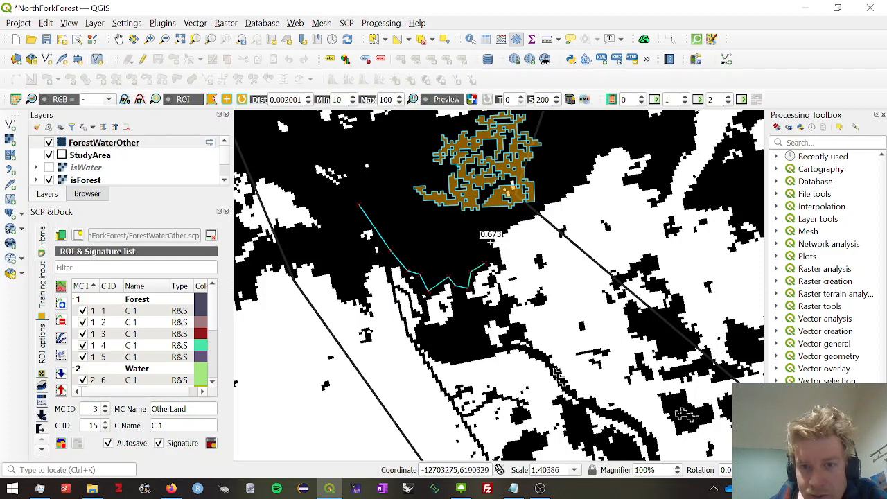
{"action": "left_click", "coordinate": [487, 244]}
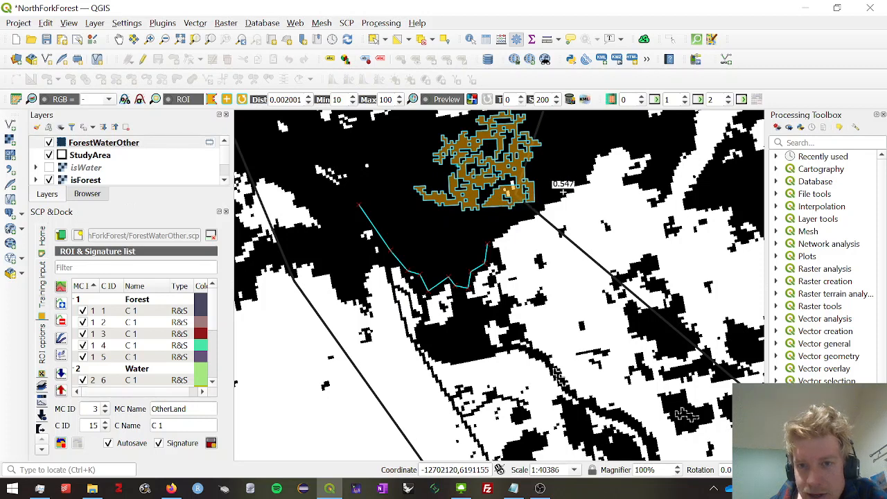
{"action": "left_click", "coordinate": [523, 218]}
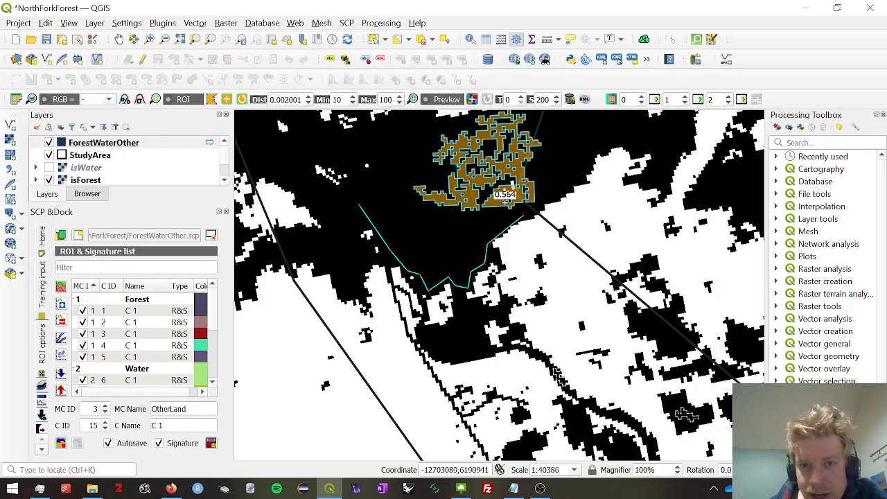
{"action": "left_click", "coordinate": [506, 203]}
{"action": "left_click", "coordinate": [496, 176]}
{"action": "left_click", "coordinate": [523, 170]}
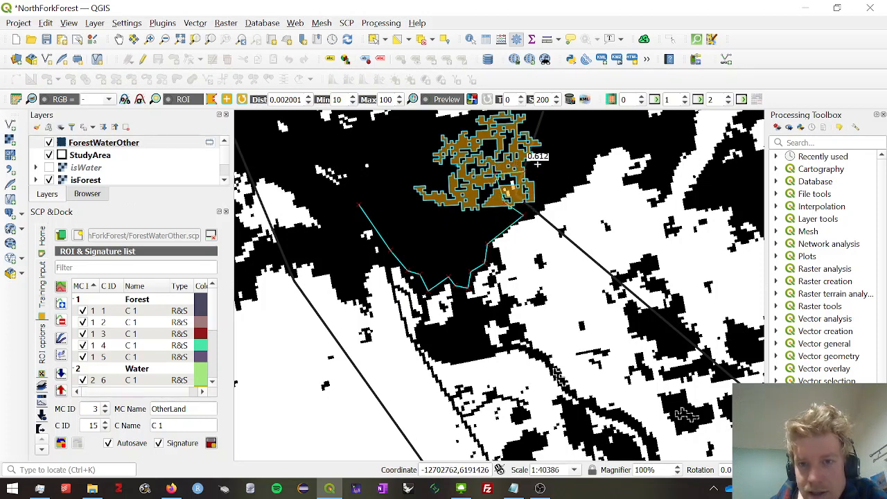
{"action": "left_click", "coordinate": [587, 135]}
{"action": "left_click", "coordinate": [561, 113]}
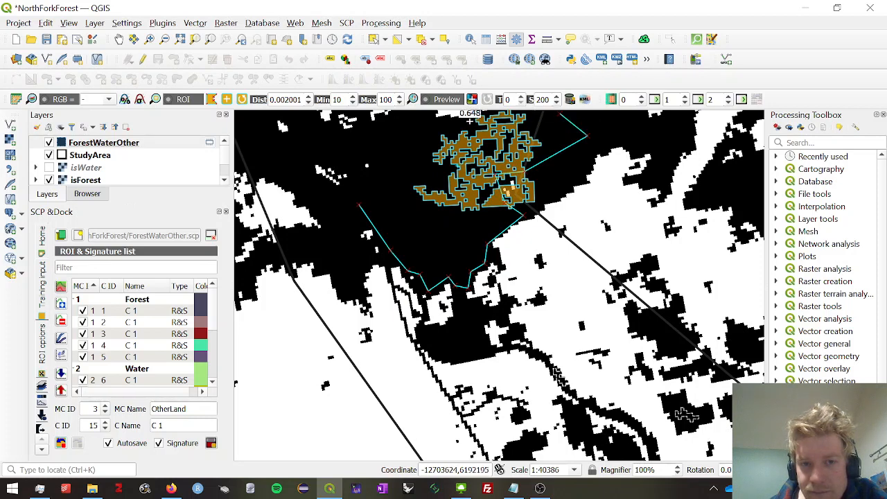
{"action": "left_click", "coordinate": [380, 161]}
{"action": "right_click", "coordinate": [368, 179]}
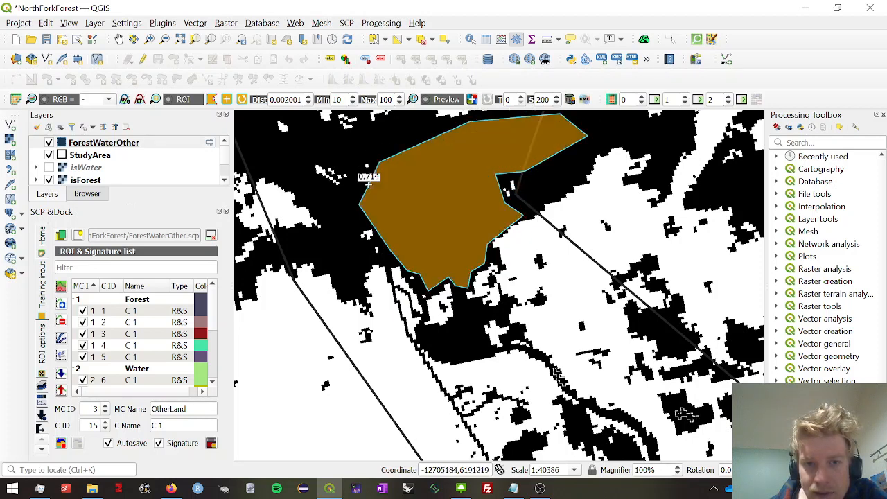
{"action": "left_click", "coordinate": [211, 443]}
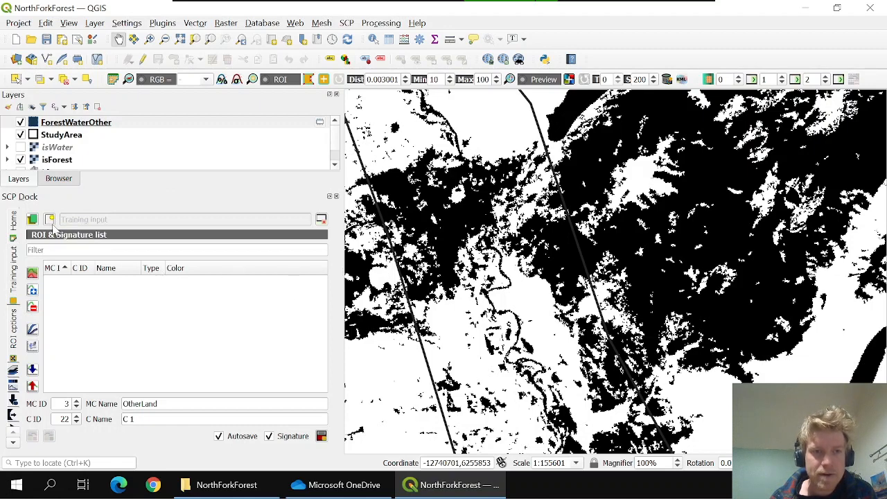
- Load the ForestWaterOther training input from the NorthForkForest folder
{"action": "left_click", "coordinate": [37, 225]}
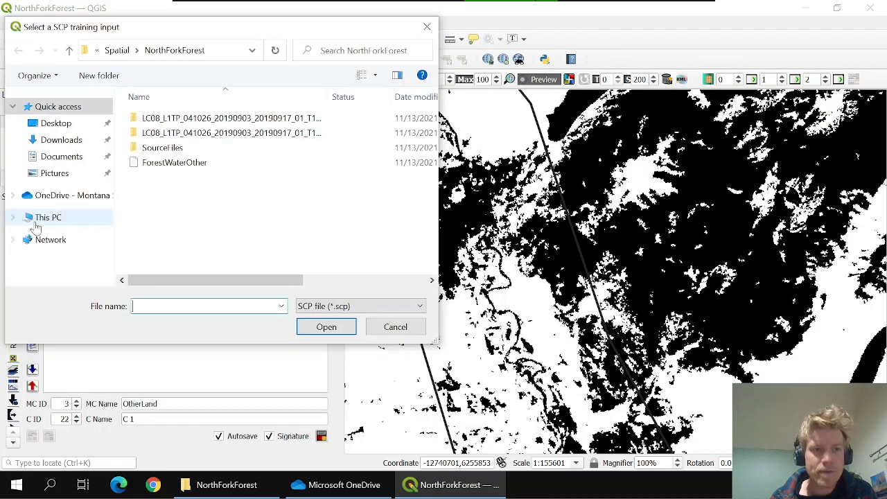
{"action": "left_click", "coordinate": [185, 166]}
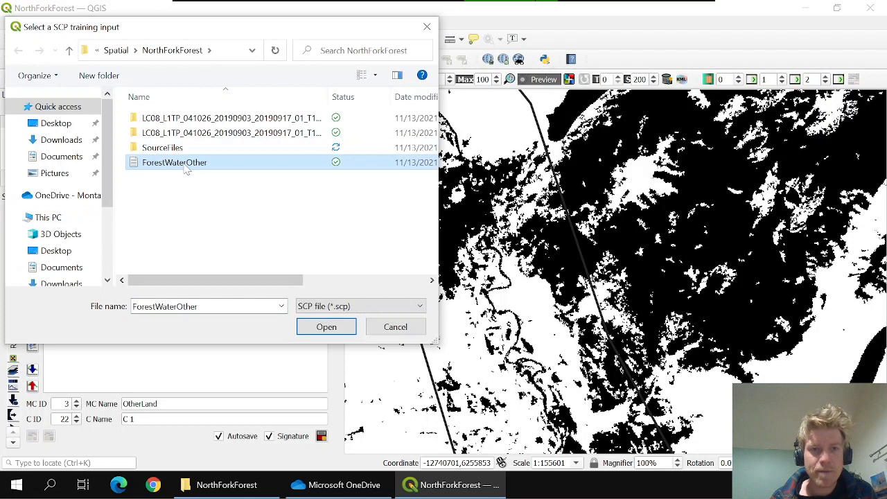
{"action": "left_click", "coordinate": [330, 329]}
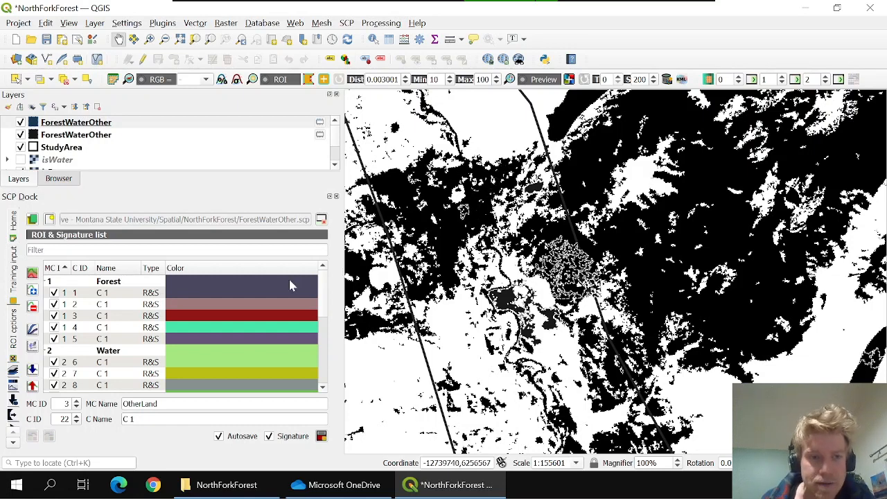
- Collapse the Forest, Water and OtherLand macroclasses in the ROI and signature list
{"action": "left_click", "coordinate": [47, 282]}
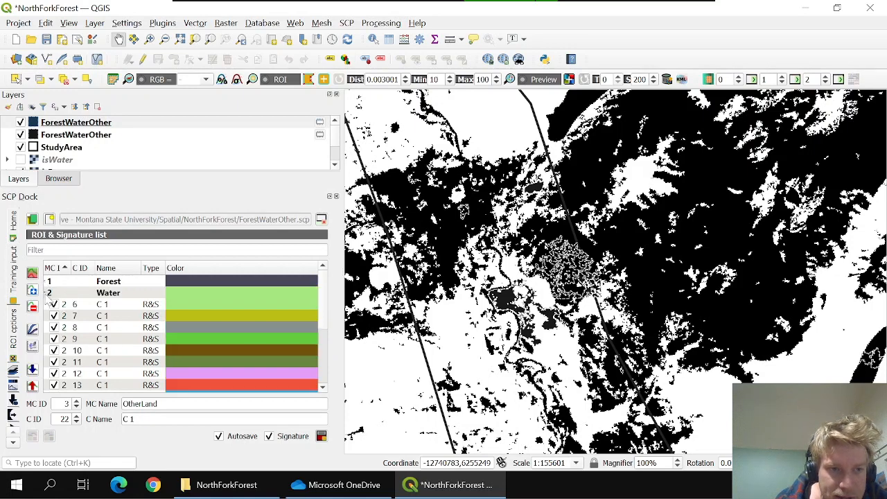
{"action": "left_click", "coordinate": [47, 293]}
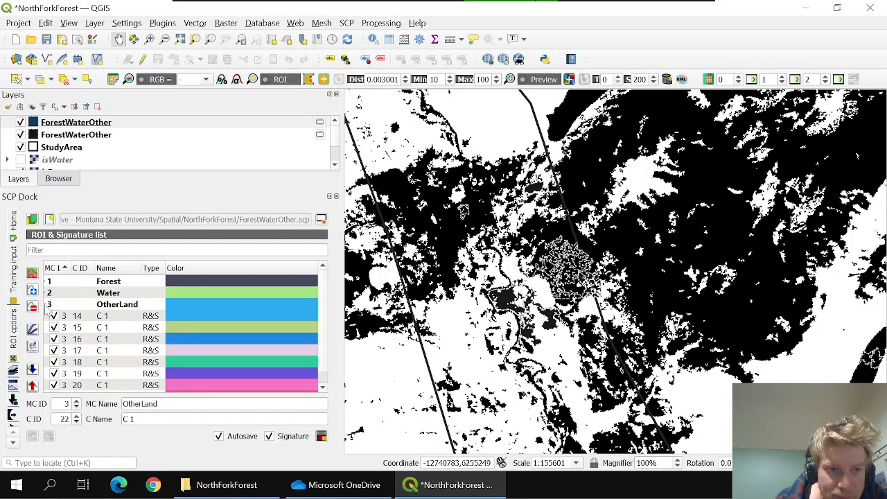
{"action": "left_click", "coordinate": [47, 305]}
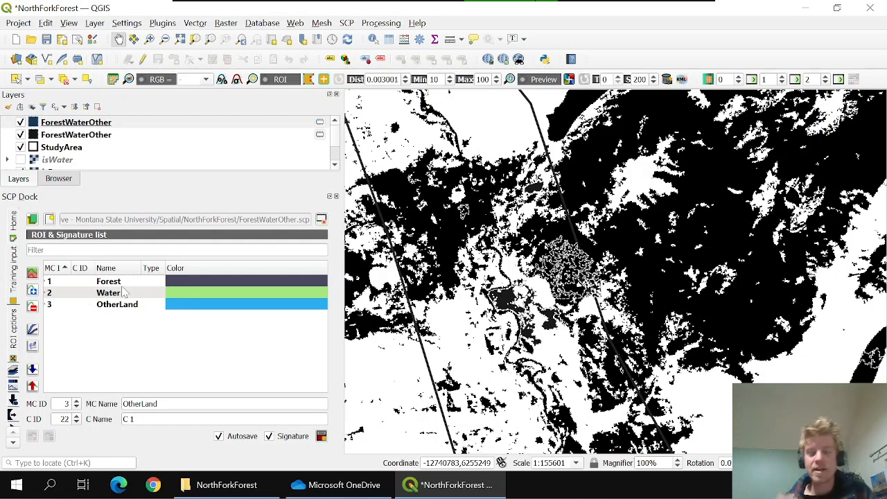
- Set the Forest macroclass color to green, #00aa00
{"action": "left_click", "coordinate": [212, 286]}
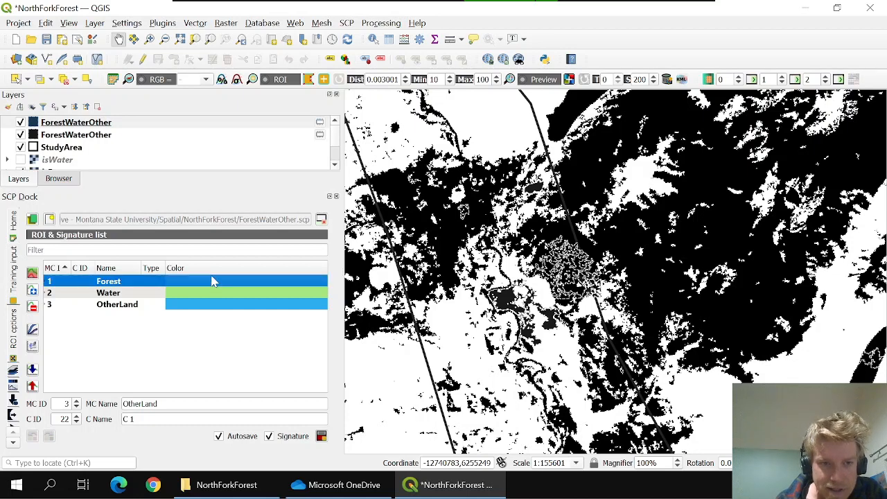
{"action": "double_click", "coordinate": [215, 288]}
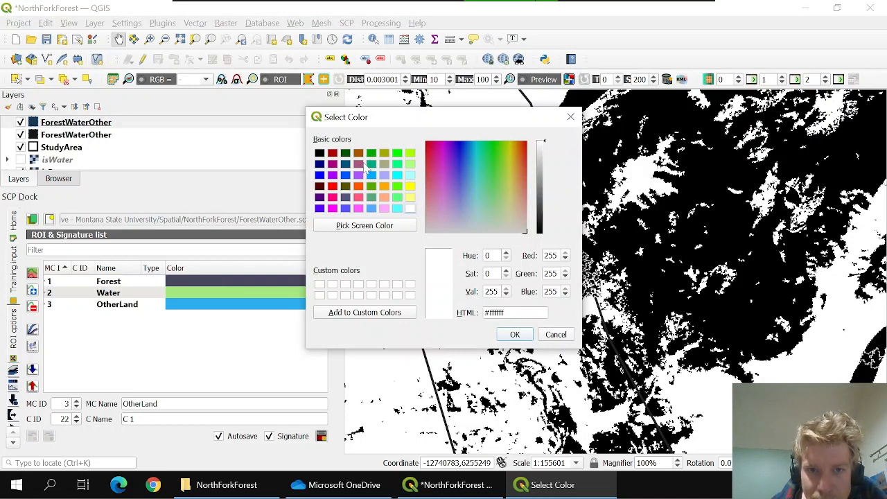
{"action": "left_click", "coordinate": [371, 154]}
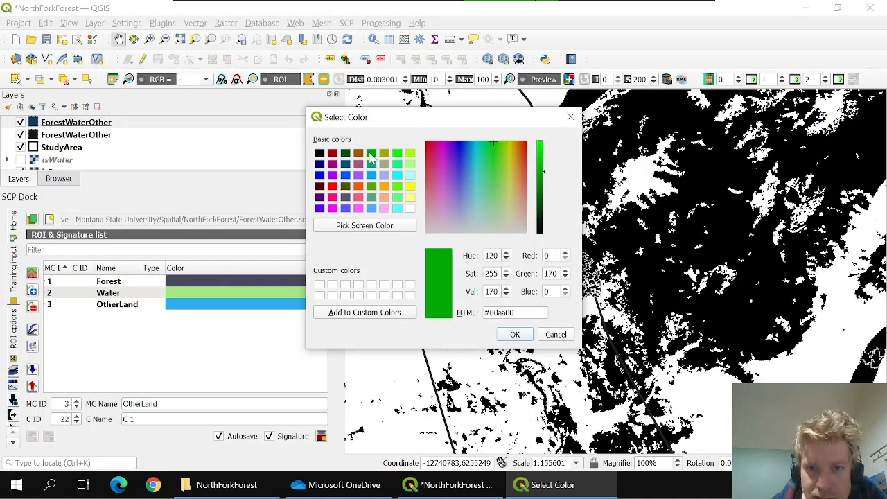
{"action": "left_click", "coordinate": [515, 334]}
- Set the Water macroclass color to light blue
{"action": "double_click", "coordinate": [218, 294]}
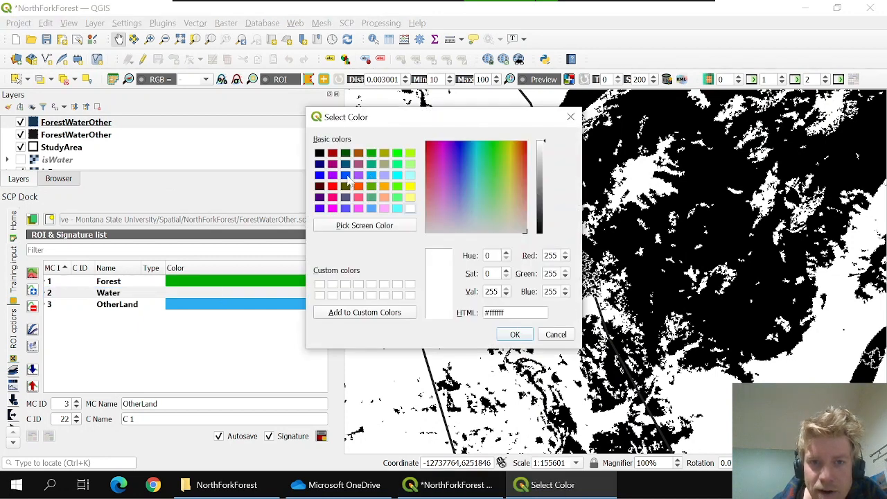
{"action": "left_click", "coordinate": [372, 208]}
{"action": "left_click", "coordinate": [515, 334]}
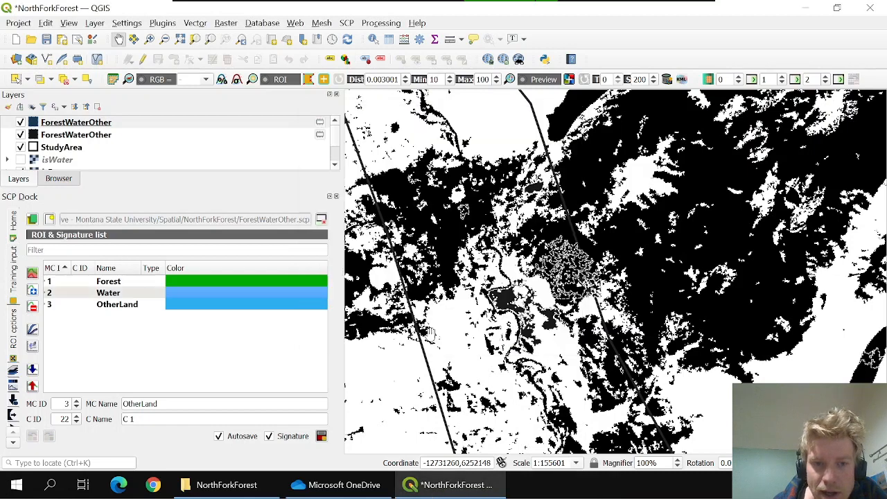
- Set the OtherLand macroclass color to brown, #aa5500
{"action": "left_click", "coordinate": [277, 308]}
{"action": "double_click", "coordinate": [277, 312]}
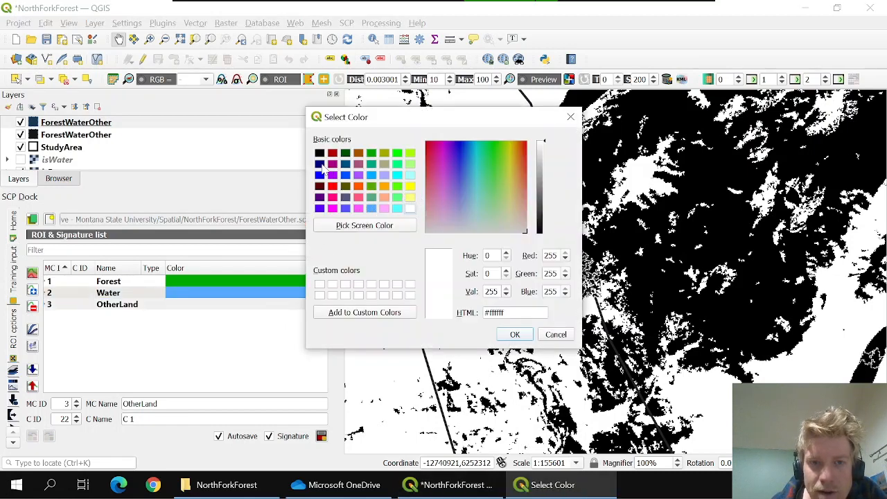
{"action": "left_click", "coordinate": [358, 154]}
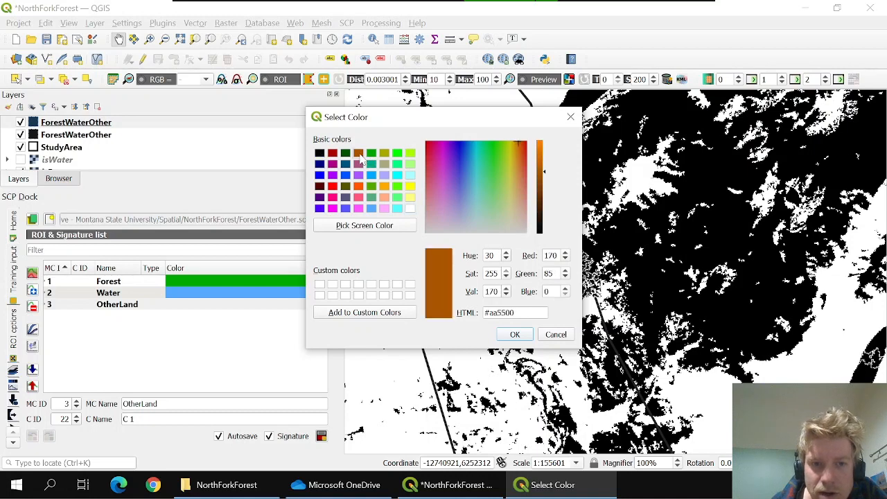
{"action": "left_click", "coordinate": [517, 335]}
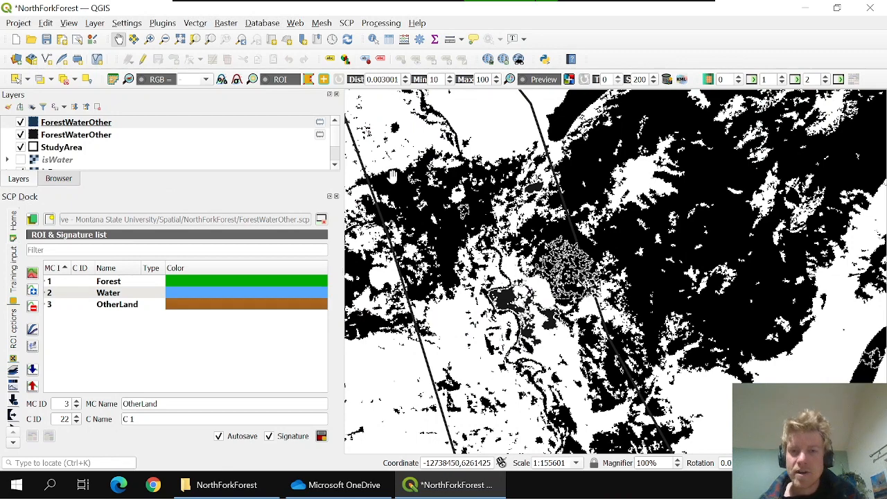
- Review the Classification settings under the plugin's band processing tools, including the macroclass ID and algorithm options, and close the plugin window
{"action": "left_click", "coordinate": [437, 212]}
{"action": "scroll", "coordinate": [444, 186], "scroll_direction": "down", "scroll_amount": 1}
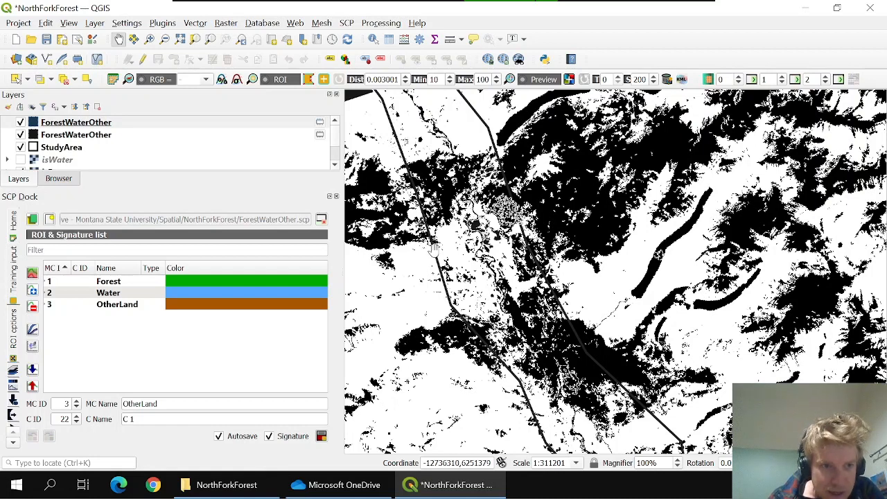
{"action": "left_click", "coordinate": [13, 372]}
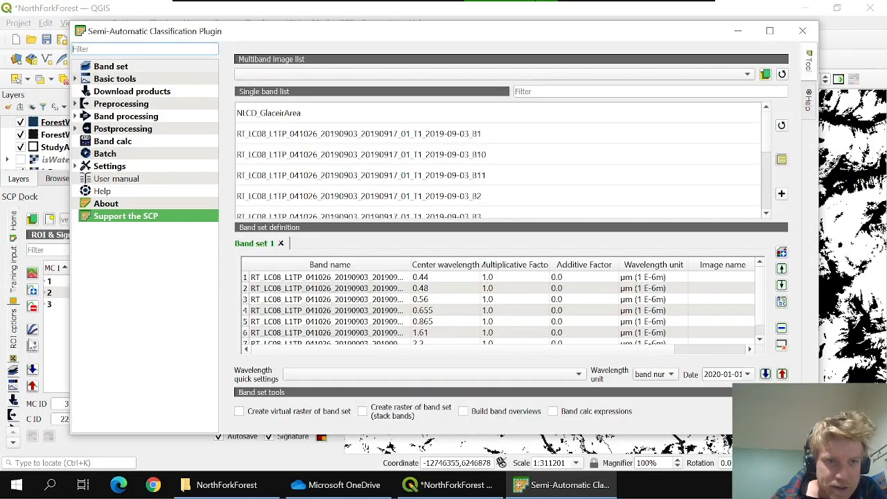
{"action": "left_click", "coordinate": [111, 118]}
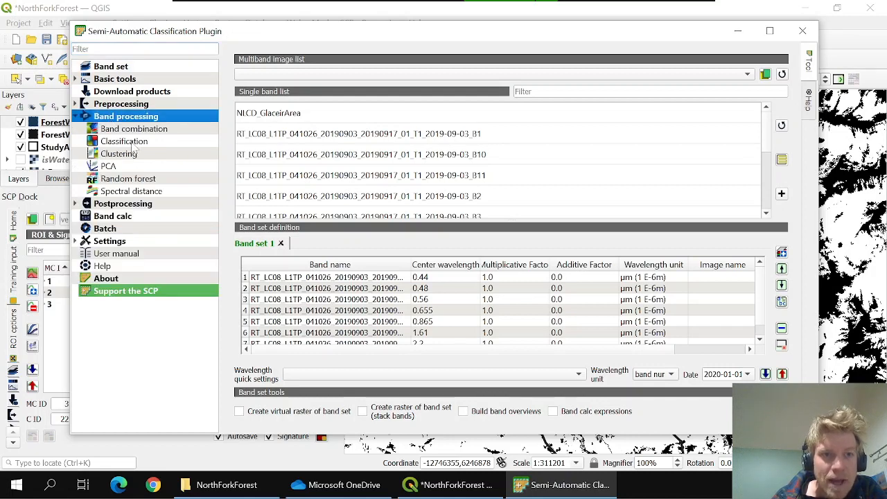
{"action": "left_click", "coordinate": [130, 143]}
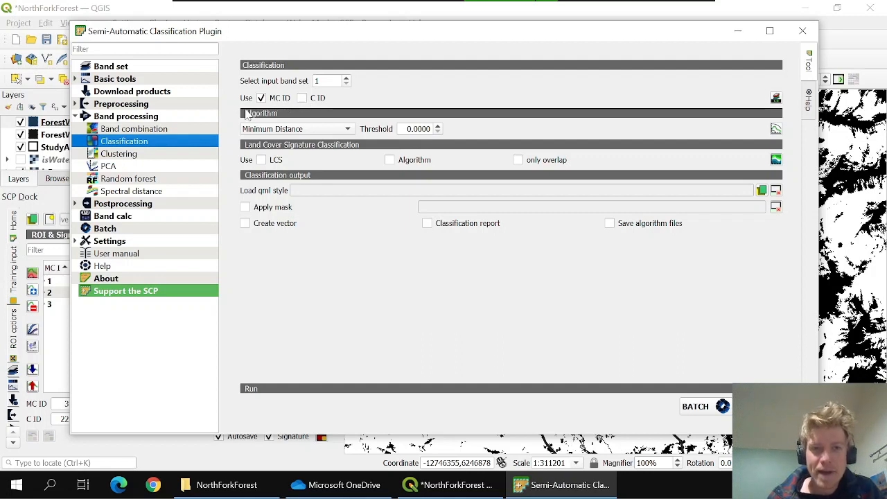
{"action": "left_click", "coordinate": [803, 32]}
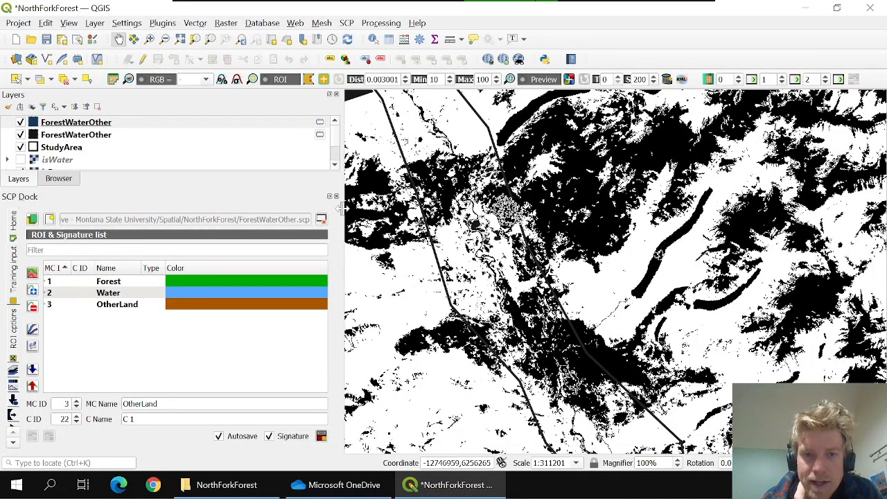
- Enlarge the map area and create a classification preview over the northern part of the river valley inside the study area
{"action": "left_click_drag", "start_coordinate": [342, 207], "coordinate": [258, 197]}
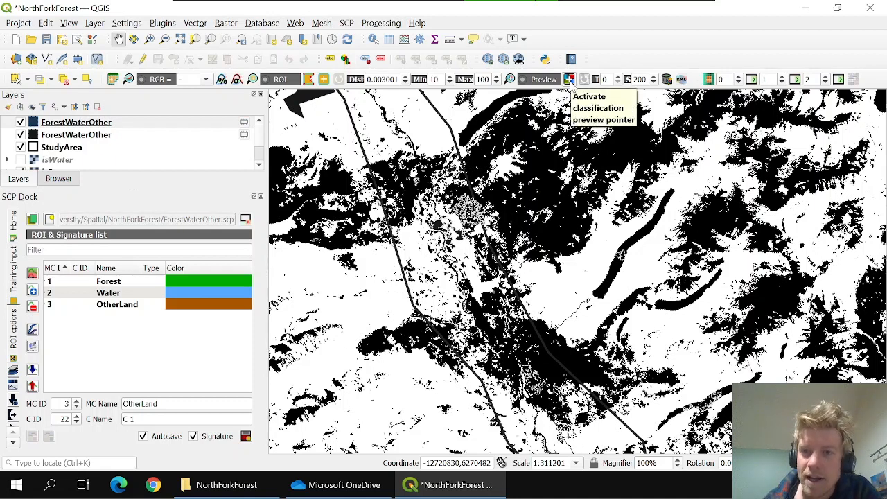
{"action": "left_click", "coordinate": [569, 80]}
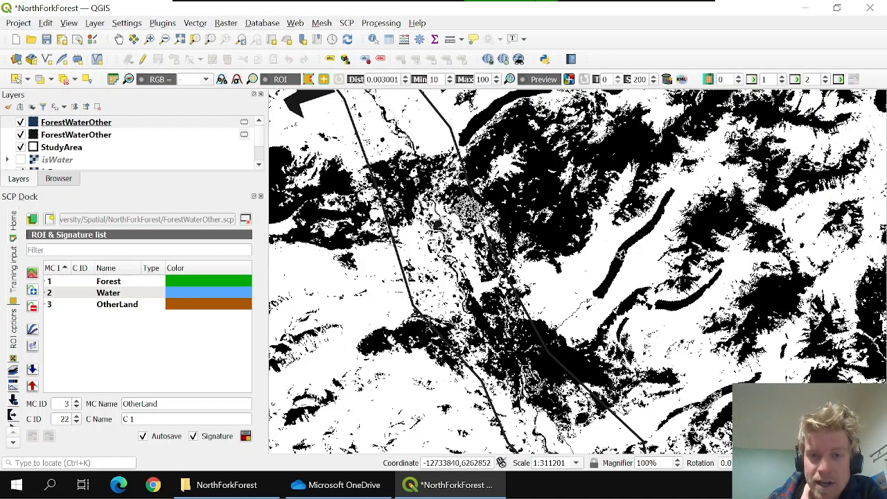
{"action": "left_click", "coordinate": [421, 151]}
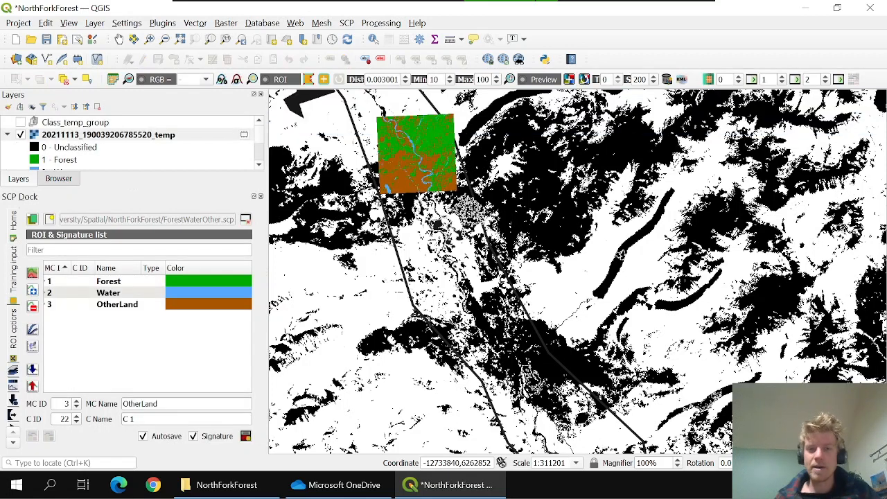
- Compare the northern classification preview with the isForest raster by hiding and showing the preview layer
{"action": "scroll", "coordinate": [411, 135], "scroll_direction": "up", "scroll_amount": 1}
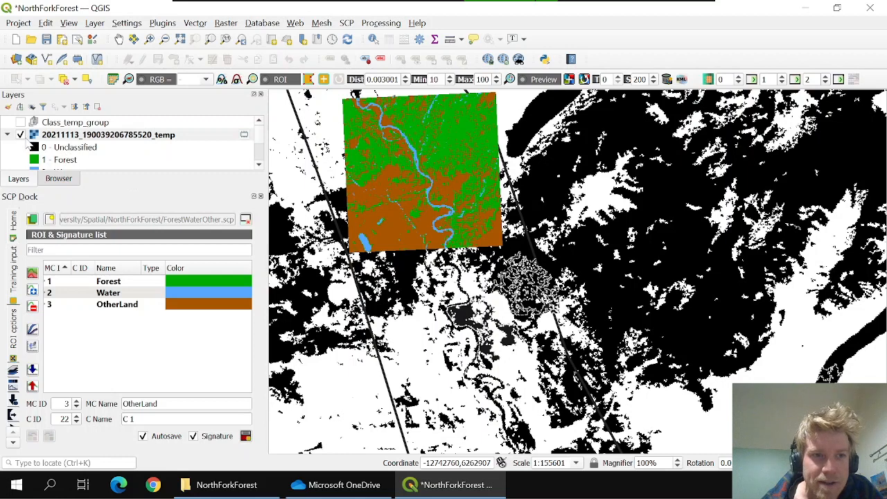
{"action": "left_click", "coordinate": [21, 135]}
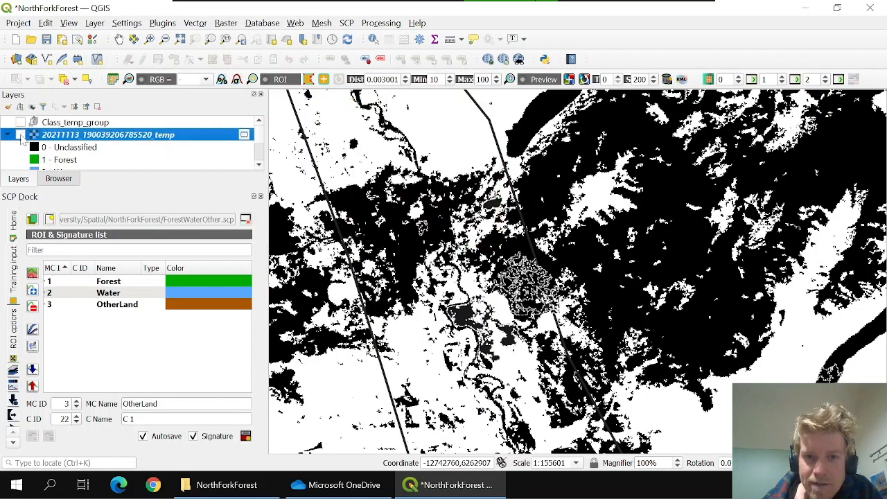
{"action": "left_click", "coordinate": [21, 135]}
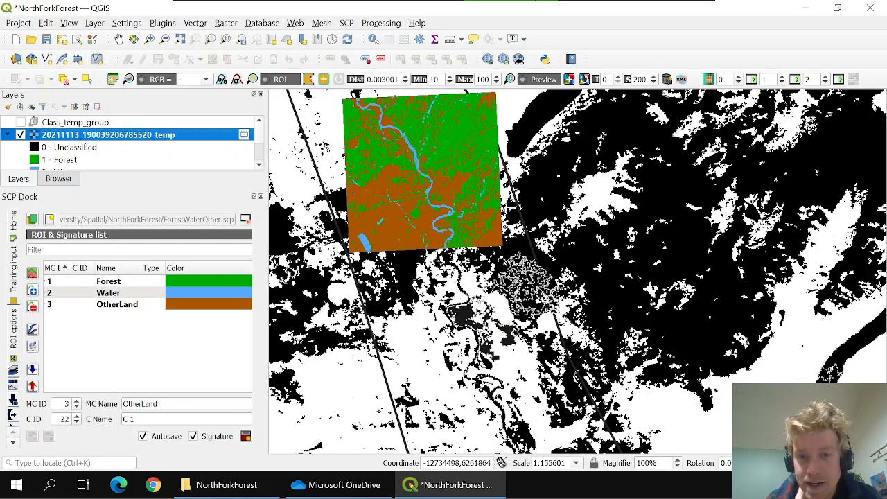
- Create a classification preview over the valley south of the first one and inspect its forest, water and land classes up close
{"action": "scroll", "coordinate": [385, 146], "scroll_direction": "down", "scroll_amount": 1}
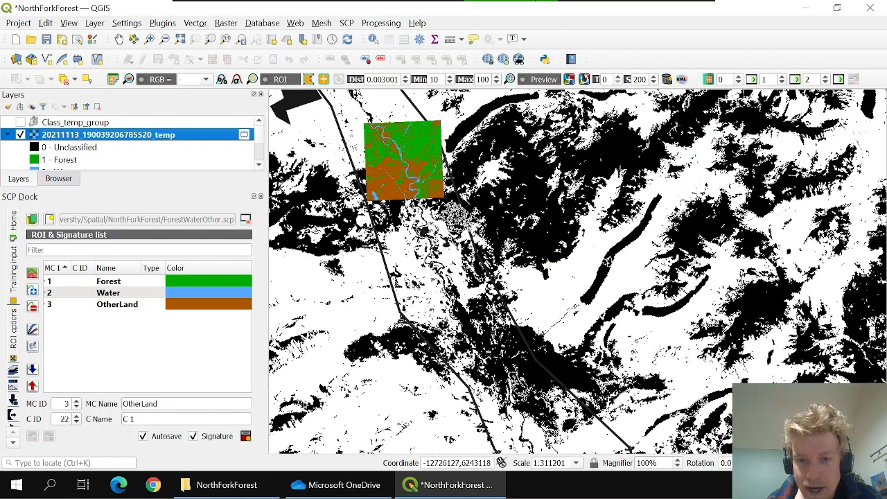
{"action": "left_click", "coordinate": [462, 306]}
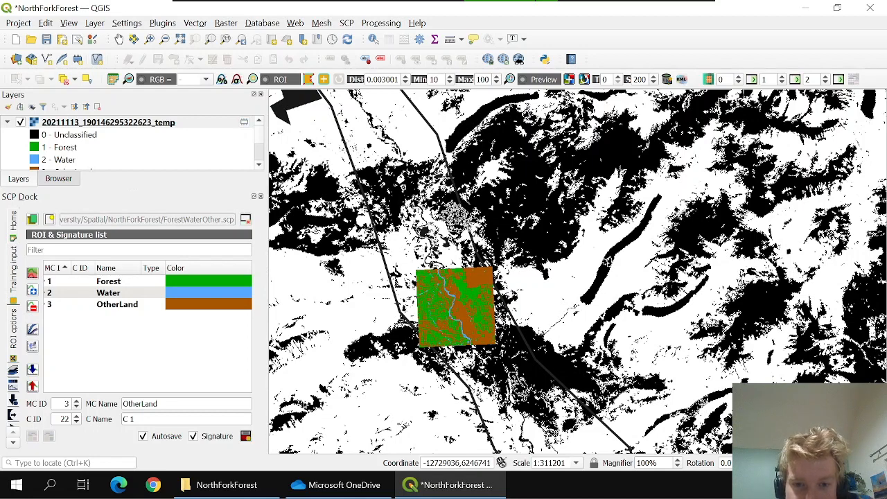
{"action": "scroll", "coordinate": [452, 301], "scroll_direction": "up", "scroll_amount": 1}
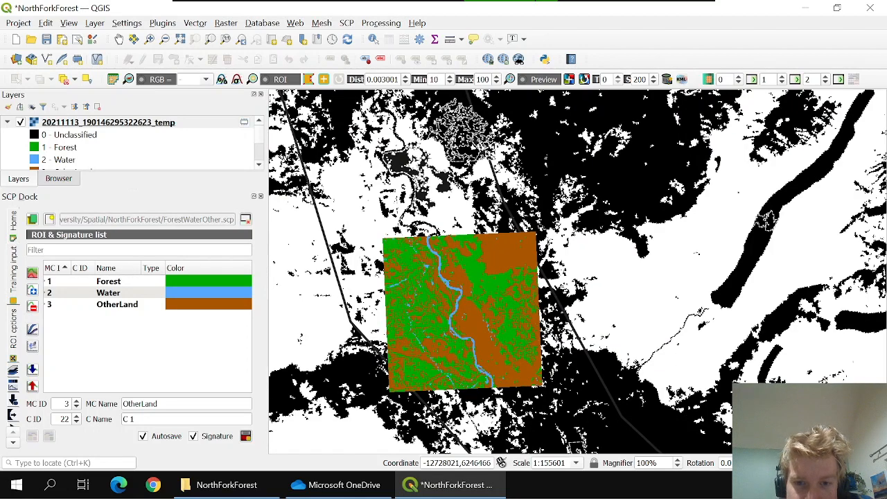
{"action": "scroll", "coordinate": [451, 300], "scroll_direction": "up", "scroll_amount": 1}
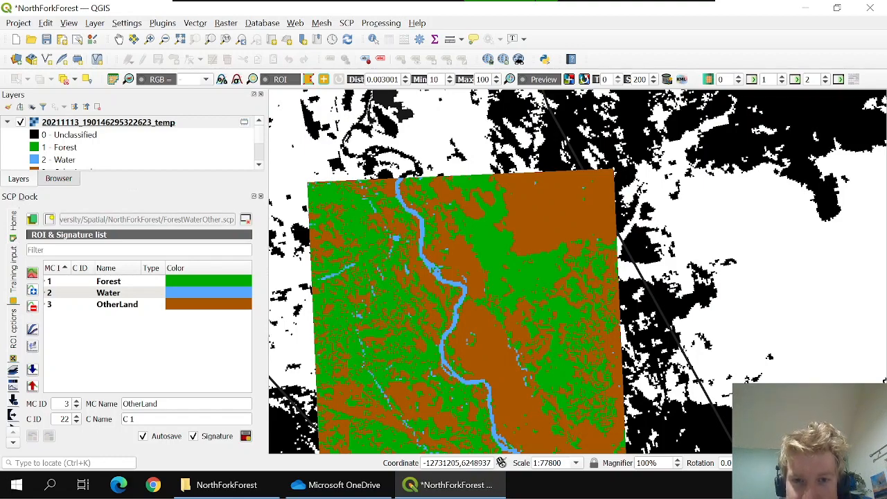
{"action": "scroll", "coordinate": [349, 211], "scroll_direction": "down", "scroll_amount": 1}
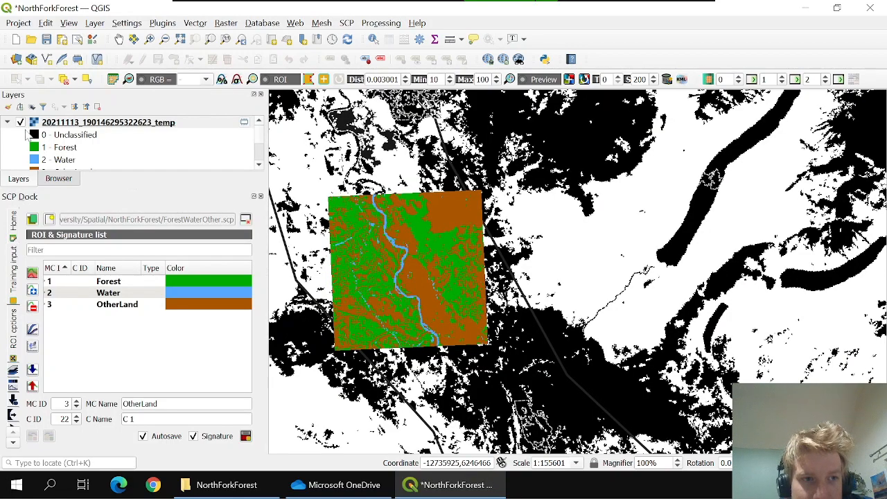
- Toggle the second preview layer repeatedly to compare it with the isForest raster, leaving it hidden
{"action": "left_click", "coordinate": [20, 122]}
{"action": "left_click", "coordinate": [21, 122]}
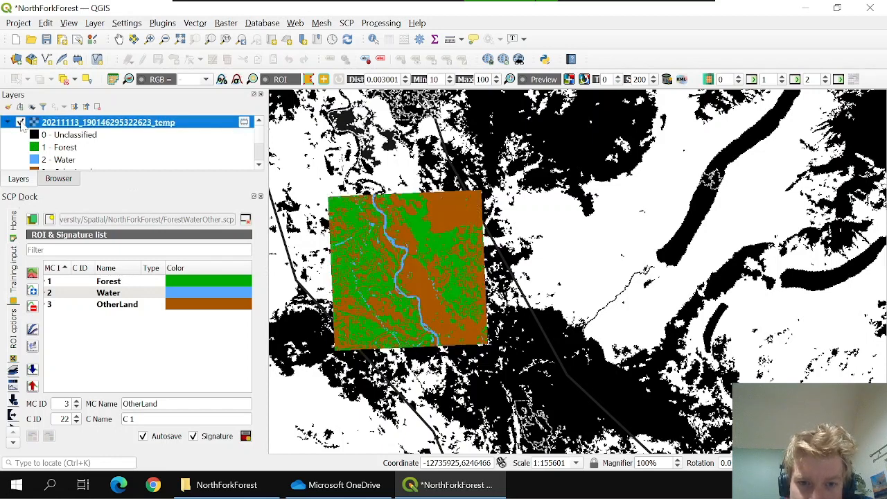
{"action": "left_click", "coordinate": [20, 123]}
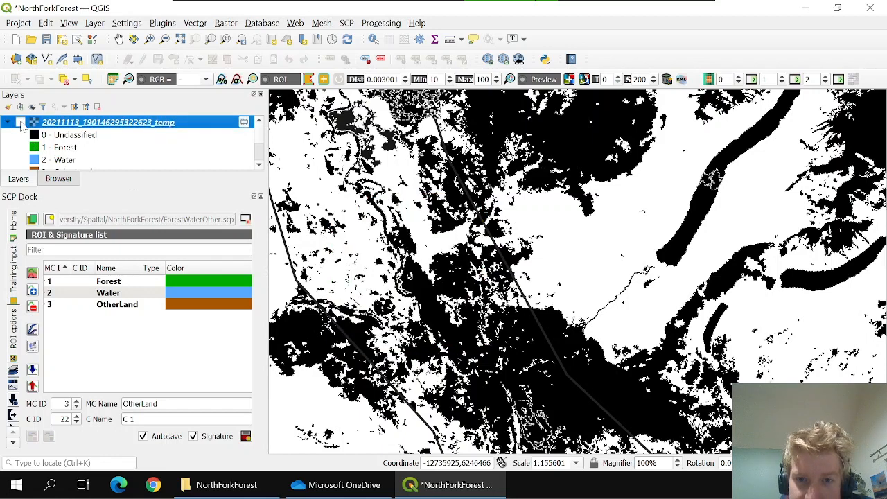
{"action": "left_click", "coordinate": [20, 123]}
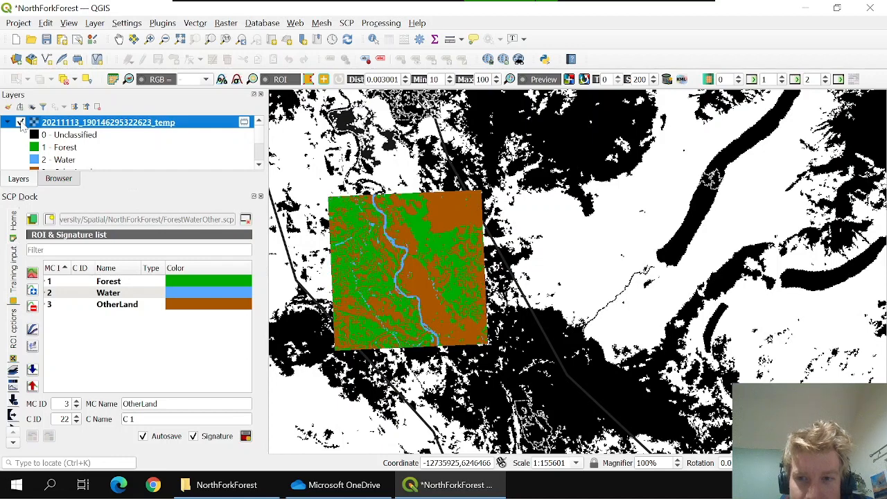
{"action": "left_click", "coordinate": [21, 124]}
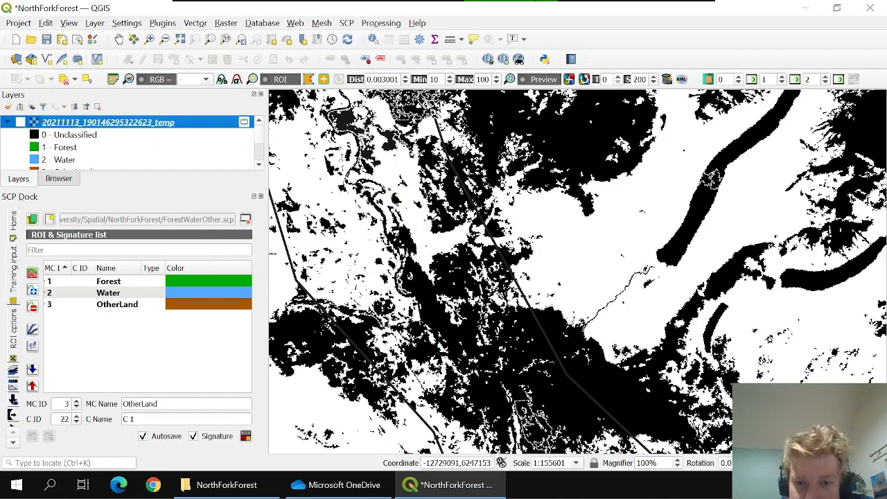
- Create another classification preview over the large black area farther south, where the river crosses the study area
{"action": "scroll", "coordinate": [382, 242], "scroll_direction": "down", "scroll_amount": 1}
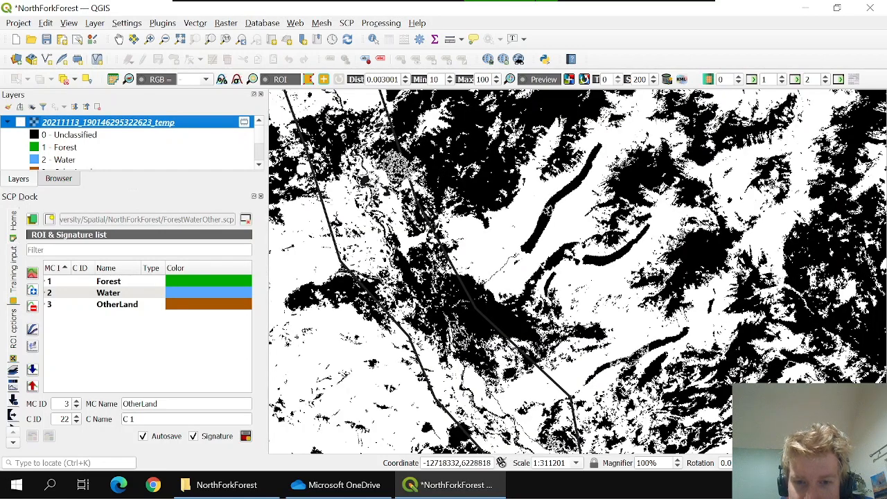
{"action": "scroll", "coordinate": [462, 362], "scroll_direction": "up", "scroll_amount": 2}
{"action": "left_click", "coordinate": [437, 255]}
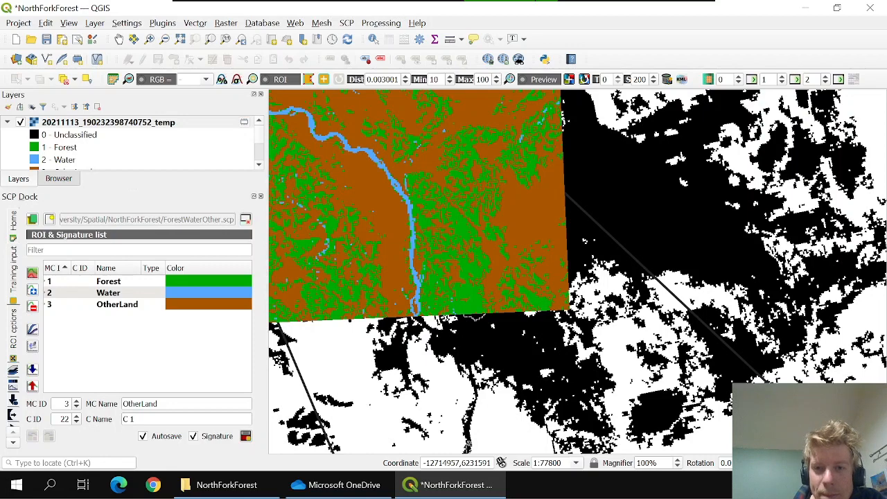
{"action": "scroll", "coordinate": [627, 409], "scroll_direction": "down", "scroll_amount": 1}
{"action": "scroll", "coordinate": [517, 276], "scroll_direction": "up", "scroll_amount": 1}
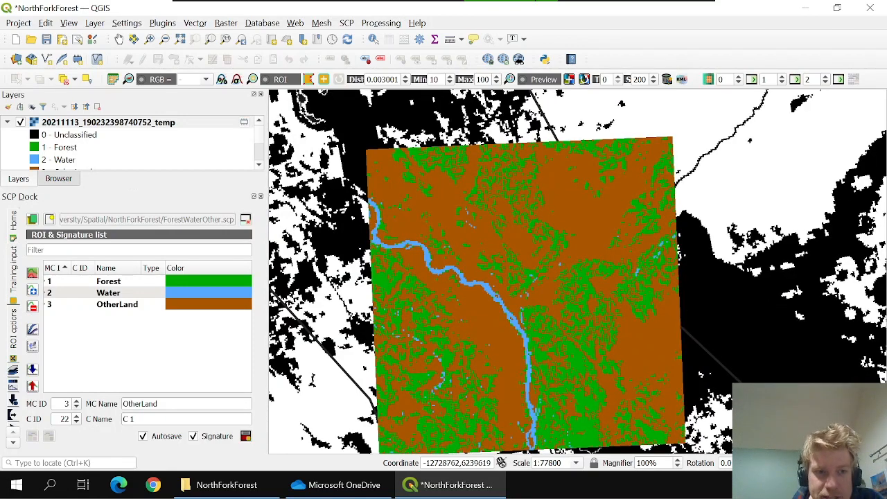
- Check the southernmost preview against the isForest raster by switching its visibility, leaving it hidden
{"action": "left_click", "coordinate": [21, 126]}
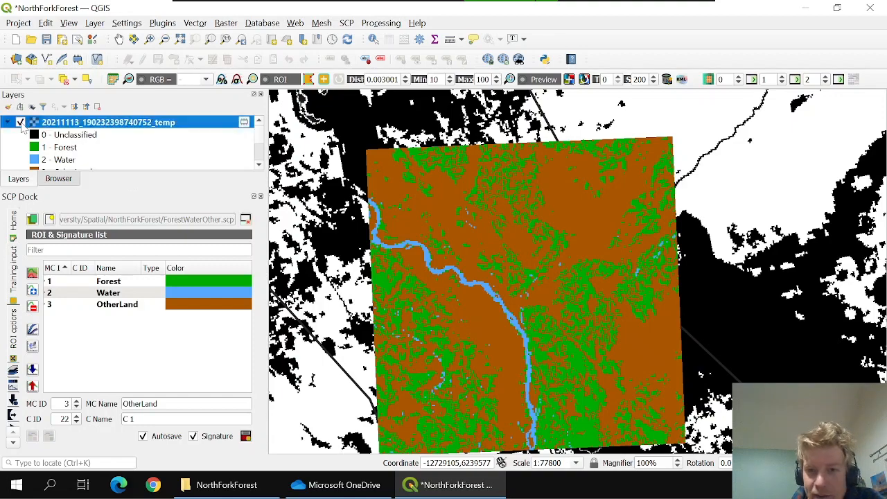
{"action": "left_click", "coordinate": [20, 123]}
{"action": "left_click", "coordinate": [20, 122]}
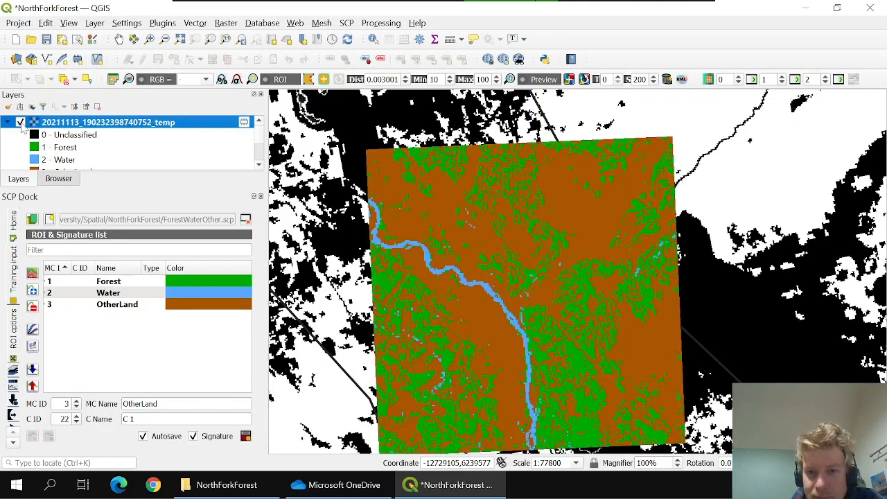
{"action": "left_click", "coordinate": [20, 123]}
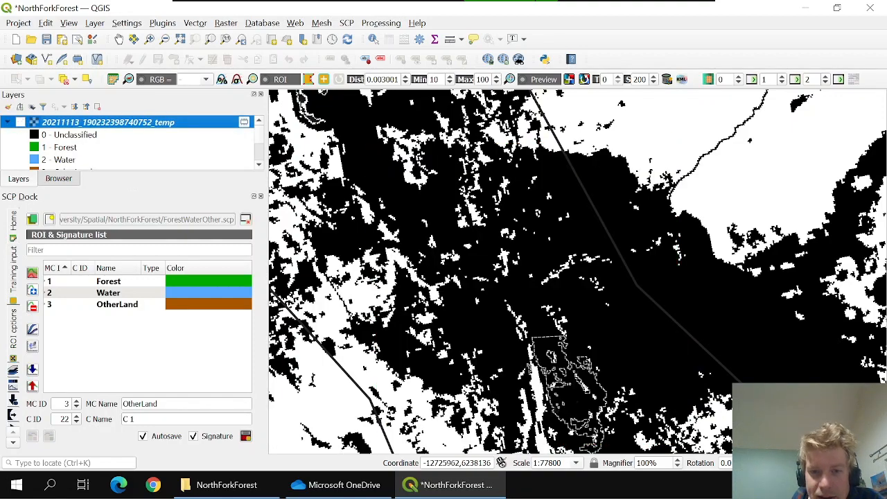
- Examine how far the isForest raster covers the study area and look through the layer list for other reference layers
{"action": "scroll", "coordinate": [562, 364], "scroll_direction": "down", "scroll_amount": 2}
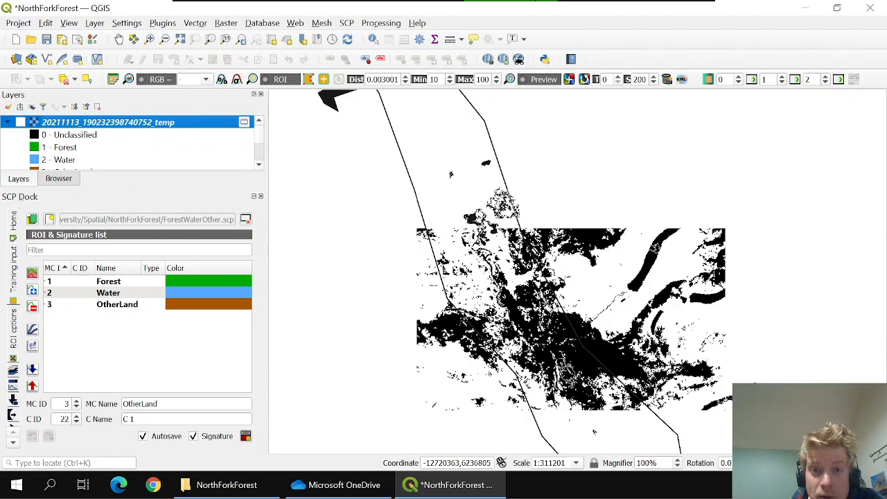
{"action": "scroll", "coordinate": [568, 291], "scroll_direction": "down", "scroll_amount": 1}
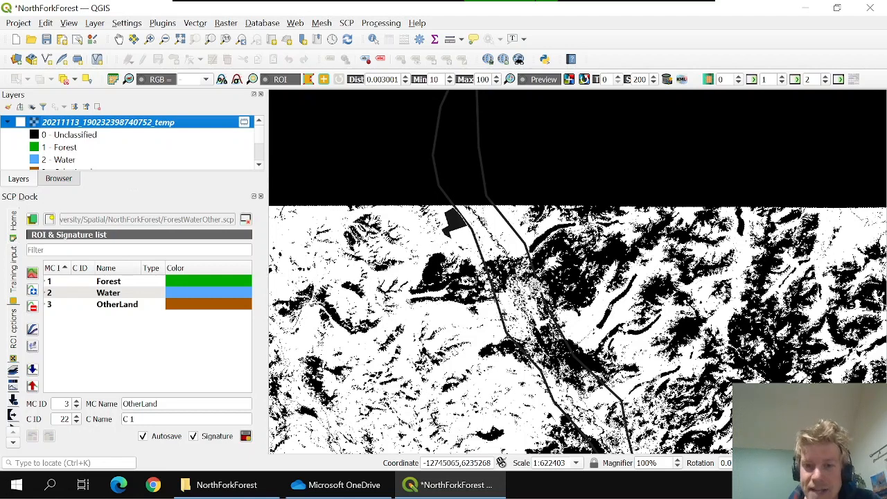
{"action": "scroll", "coordinate": [461, 373], "scroll_direction": "down", "scroll_amount": 1}
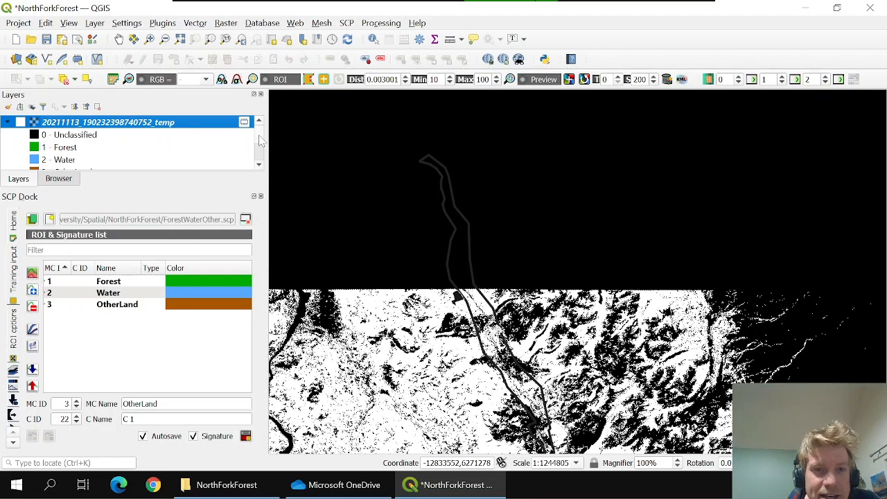
{"action": "scroll", "coordinate": [258, 149], "scroll_direction": "down", "scroll_amount": 2}
{"action": "scroll", "coordinate": [258, 149], "scroll_direction": "down", "scroll_amount": 2}
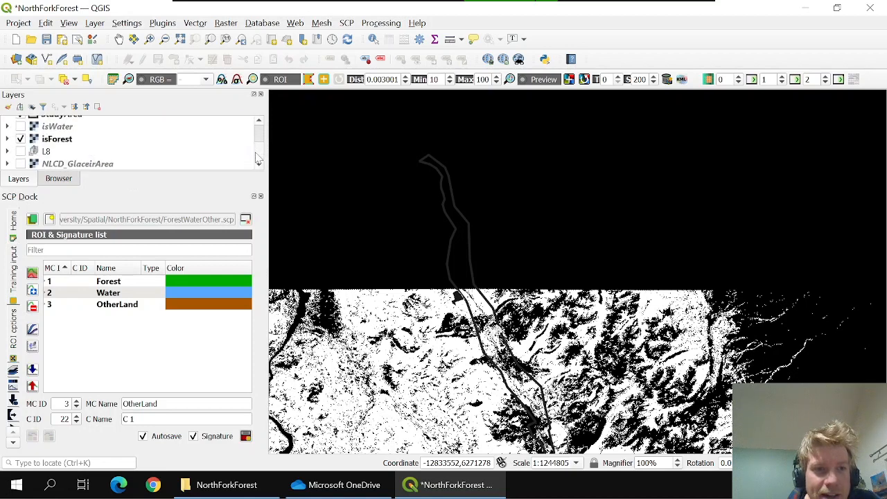
{"action": "scroll", "coordinate": [256, 158], "scroll_direction": "up", "scroll_amount": 3}
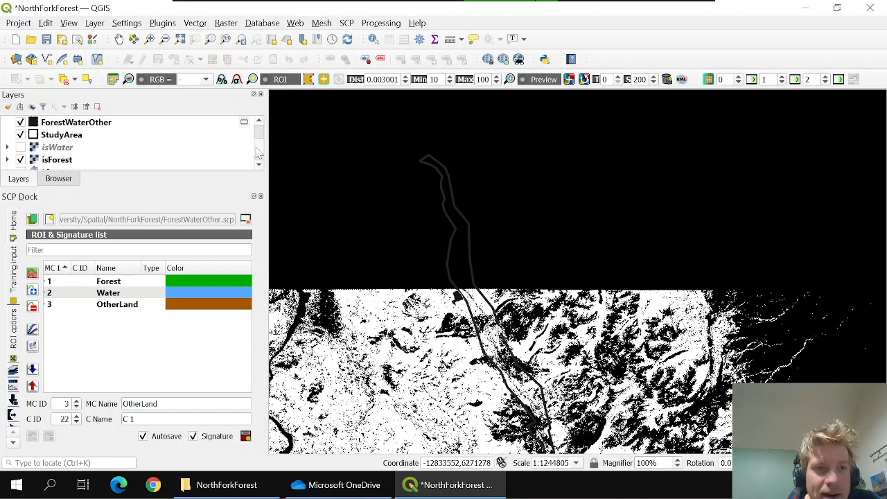
{"action": "scroll", "coordinate": [260, 147], "scroll_direction": "down", "scroll_amount": 1}
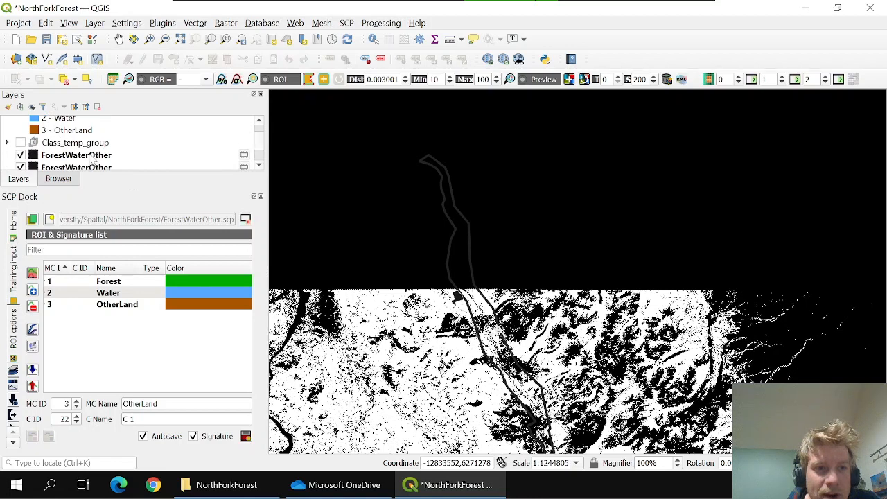
{"action": "left_click", "coordinate": [8, 143]}
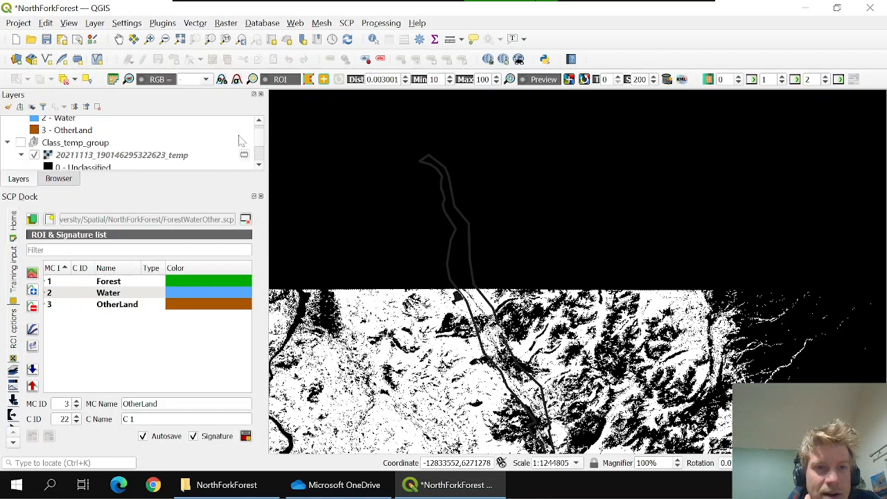
{"action": "left_click", "coordinate": [8, 143]}
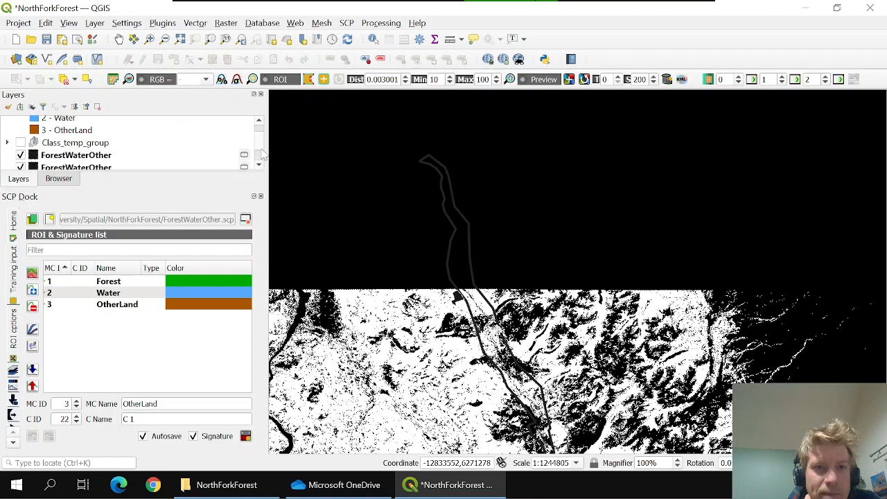
{"action": "scroll", "coordinate": [261, 148], "scroll_direction": "down", "scroll_amount": 2}
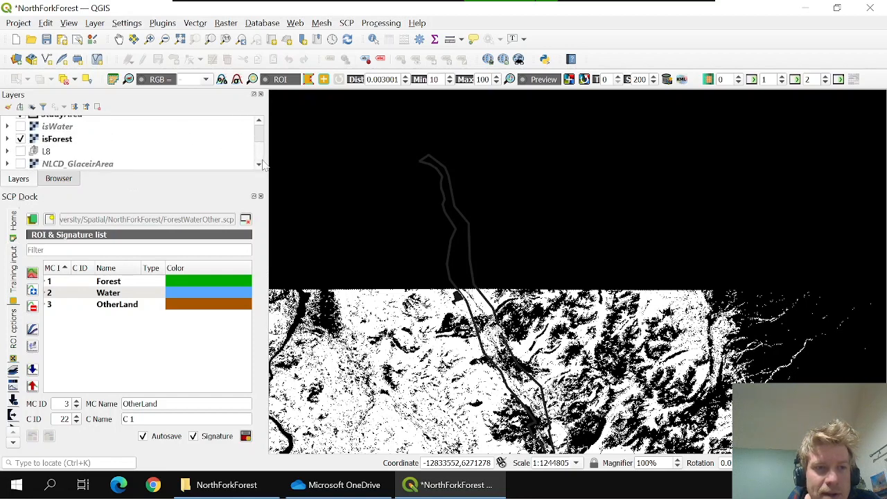
{"action": "scroll", "coordinate": [263, 156], "scroll_direction": "up", "scroll_amount": 2}
{"action": "scroll", "coordinate": [261, 160], "scroll_direction": "down", "scroll_amount": 2}
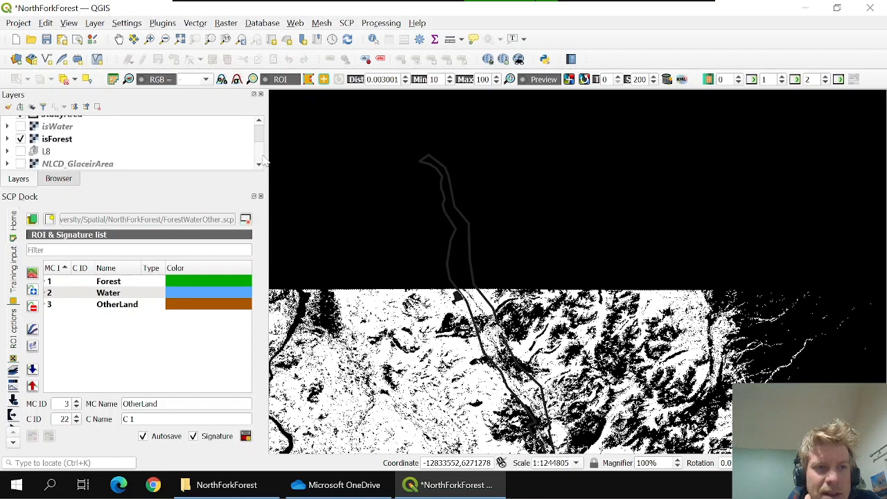
- Expand and show the L8 layer group, and hide the isForest raster to reveal the Landsat imagery beneath it
{"action": "left_click", "coordinate": [8, 151]}
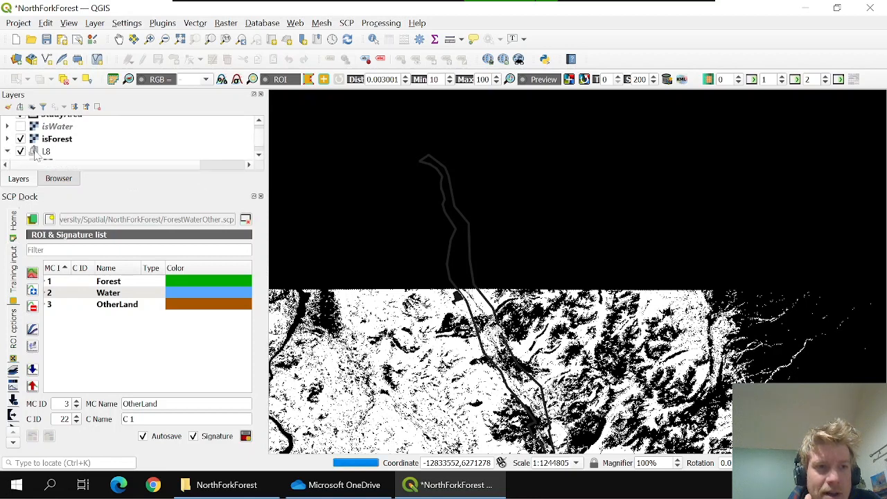
{"action": "scroll", "coordinate": [28, 149], "scroll_direction": "up", "scroll_amount": 2}
{"action": "scroll", "coordinate": [28, 152], "scroll_direction": "up", "scroll_amount": 2}
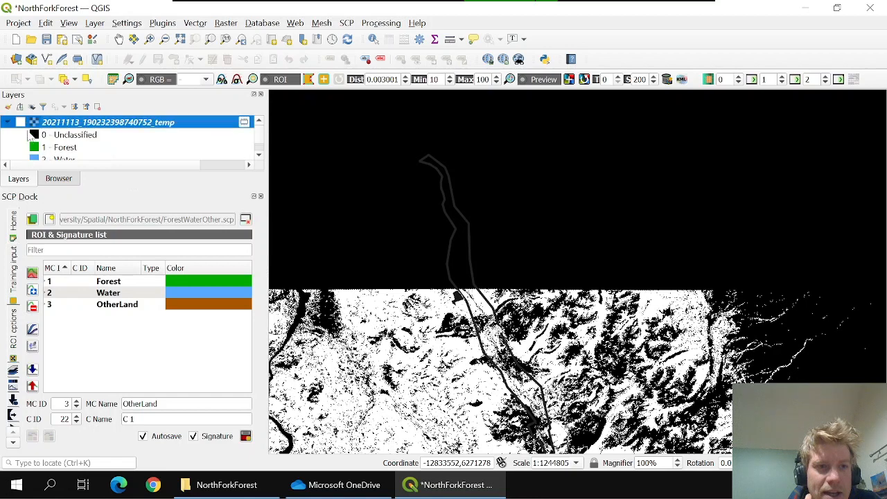
{"action": "scroll", "coordinate": [59, 146], "scroll_direction": "down", "scroll_amount": 4}
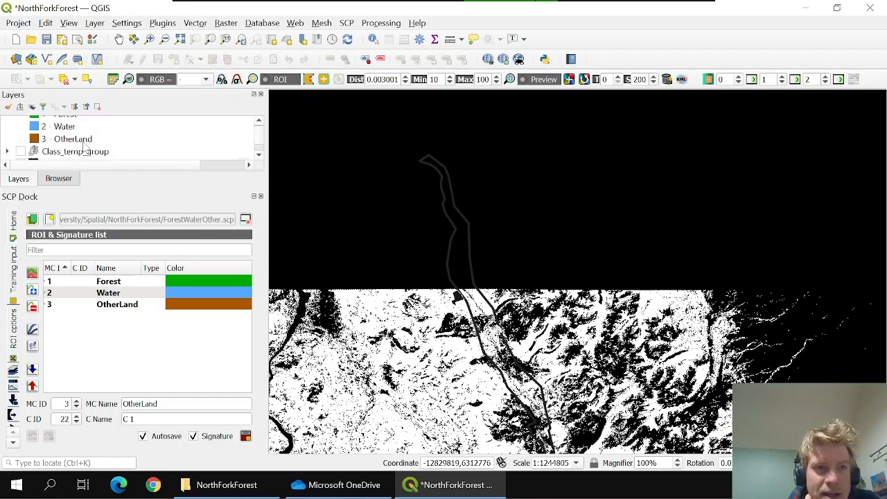
{"action": "scroll", "coordinate": [59, 139], "scroll_direction": "up", "scroll_amount": 1}
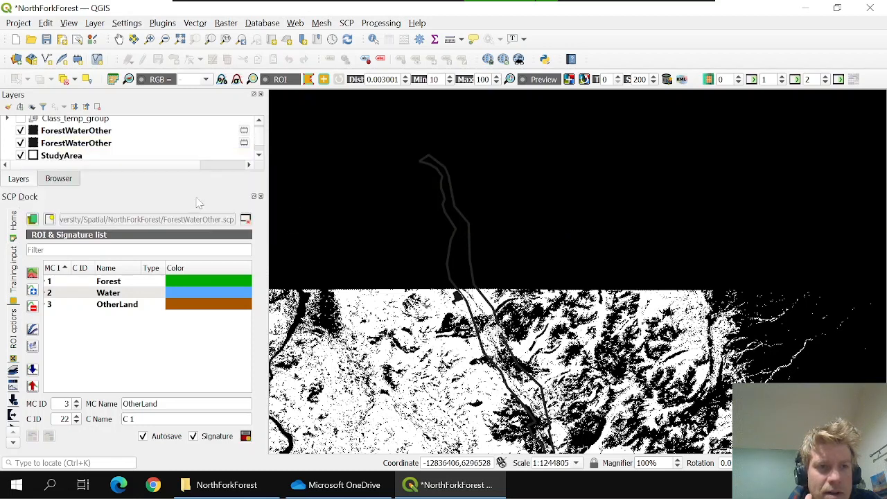
{"action": "scroll", "coordinate": [81, 148], "scroll_direction": "down", "scroll_amount": 1}
{"action": "left_click", "coordinate": [20, 147]}
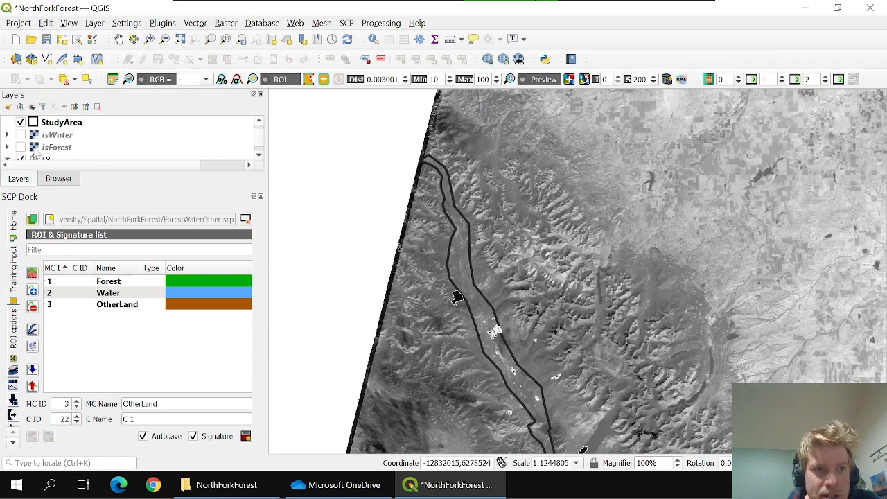
- Show the NLCD_GlaceirArea layer and compare its extent with the L8 imagery by switching the L8 group's visibility, leaving L8 hidden
{"action": "scroll", "coordinate": [23, 147], "scroll_direction": "down", "scroll_amount": 4}
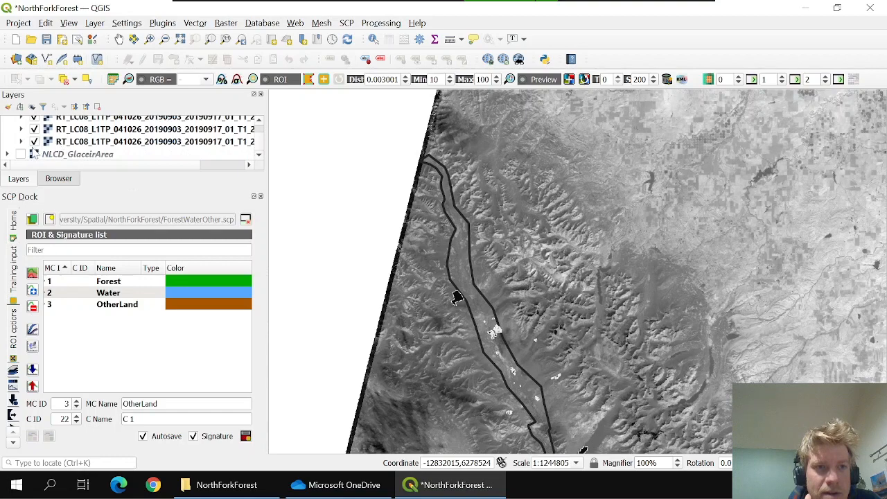
{"action": "left_click", "coordinate": [21, 154]}
{"action": "scroll", "coordinate": [23, 149], "scroll_direction": "up", "scroll_amount": 1}
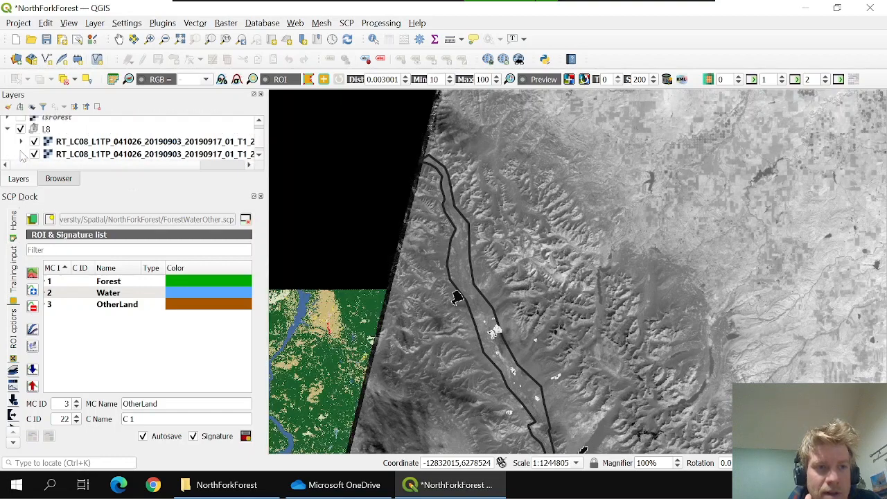
{"action": "left_click", "coordinate": [21, 129]}
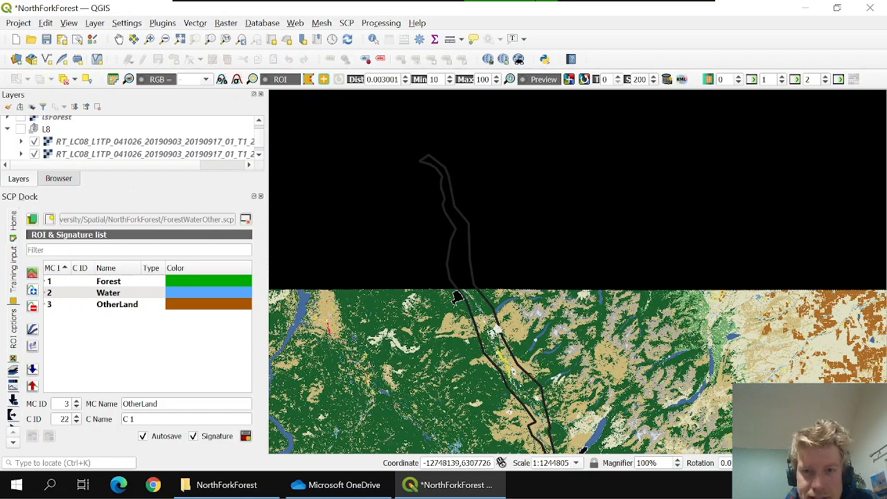
{"action": "left_click", "coordinate": [21, 129]}
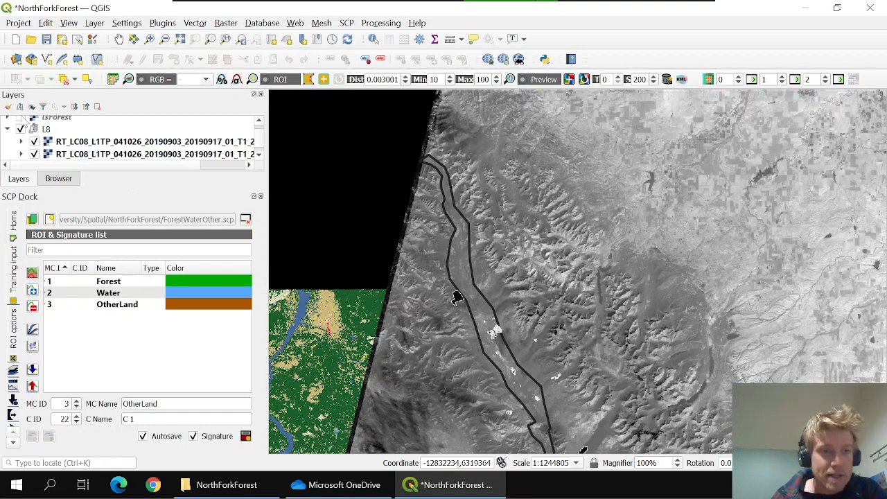
{"action": "left_click", "coordinate": [20, 130]}
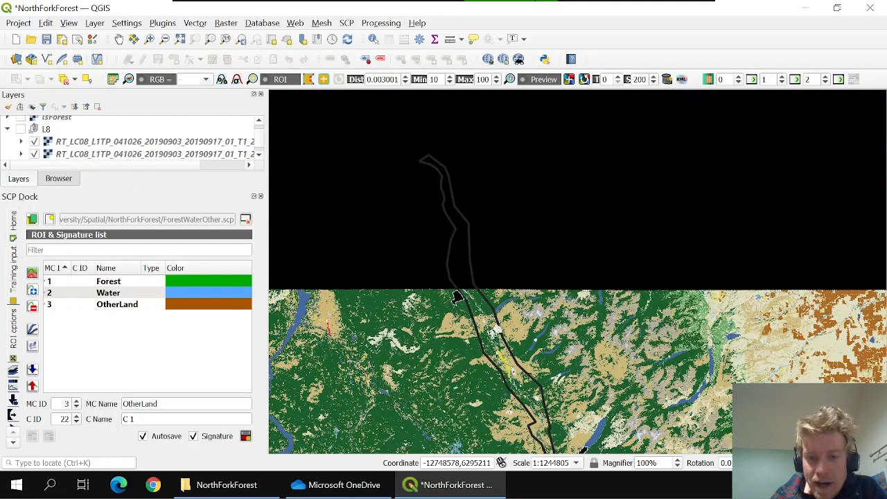
- Create a classification preview inside the study area just north of the NLCD coverage and inspect its classes up close
{"action": "left_click", "coordinate": [464, 255]}
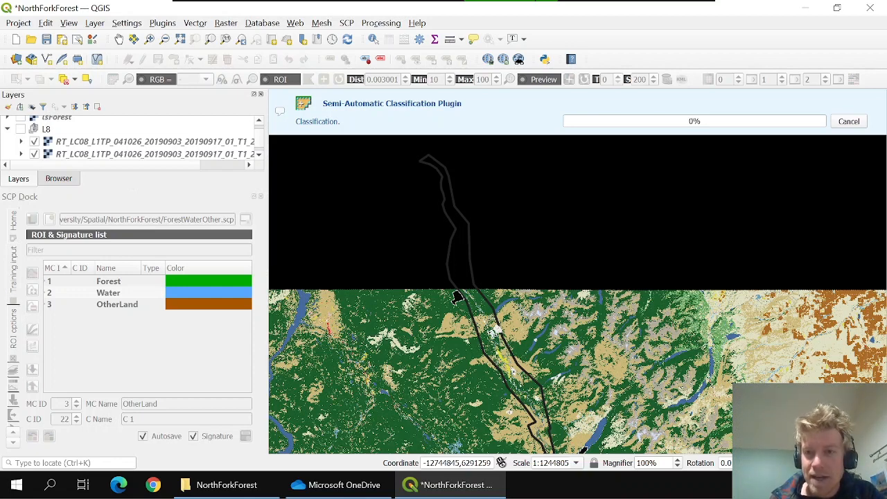
{"action": "scroll", "coordinate": [460, 256], "scroll_direction": "up", "scroll_amount": 1}
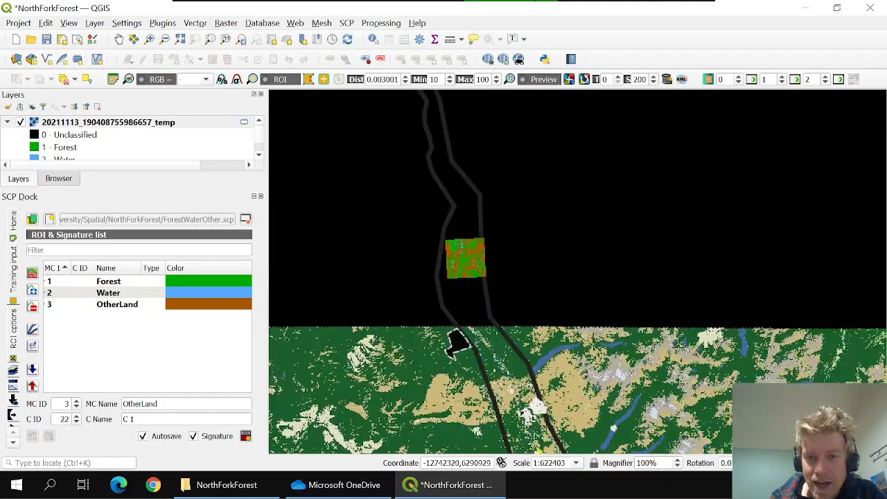
{"action": "scroll", "coordinate": [460, 256], "scroll_direction": "up", "scroll_amount": 1}
{"action": "scroll", "coordinate": [460, 256], "scroll_direction": "up", "scroll_amount": 1}
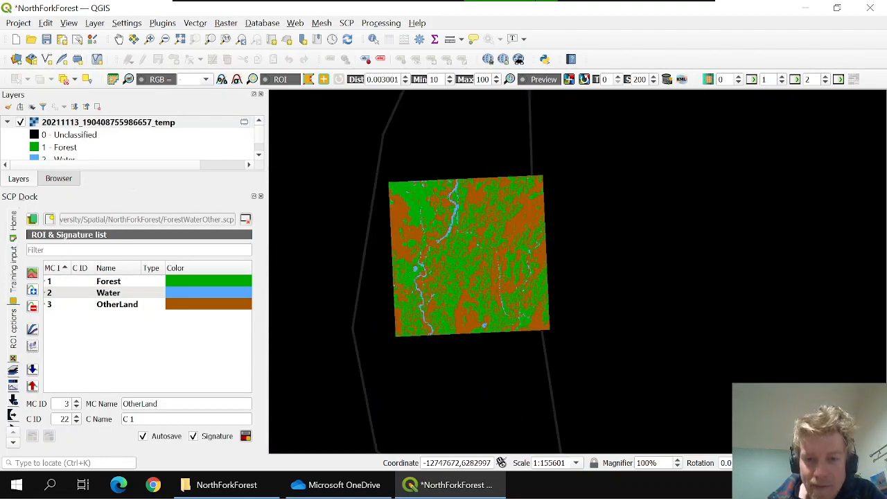
- Create another classification preview directly north of that one, inside the study area boundary
{"action": "scroll", "coordinate": [426, 411], "scroll_direction": "down", "scroll_amount": 1}
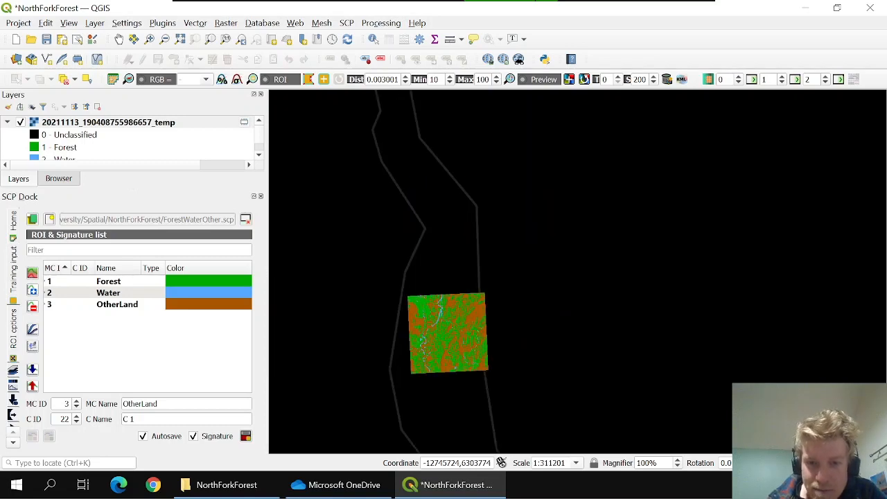
{"action": "scroll", "coordinate": [440, 229], "scroll_direction": "up", "scroll_amount": 1}
{"action": "left_click", "coordinate": [440, 231]}
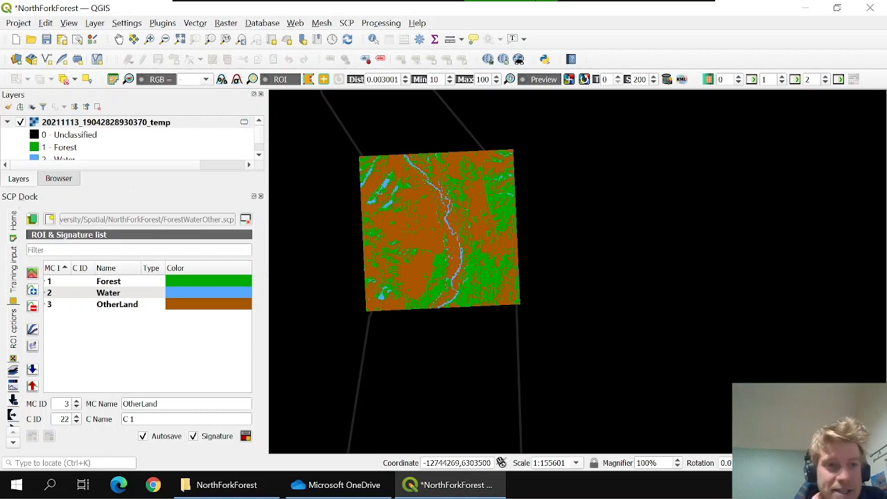
- Hide the NLCD_GlaceirArea layer to clear the black background around the classification preview
{"action": "scroll", "coordinate": [25, 149], "scroll_direction": "down", "scroll_amount": 2}
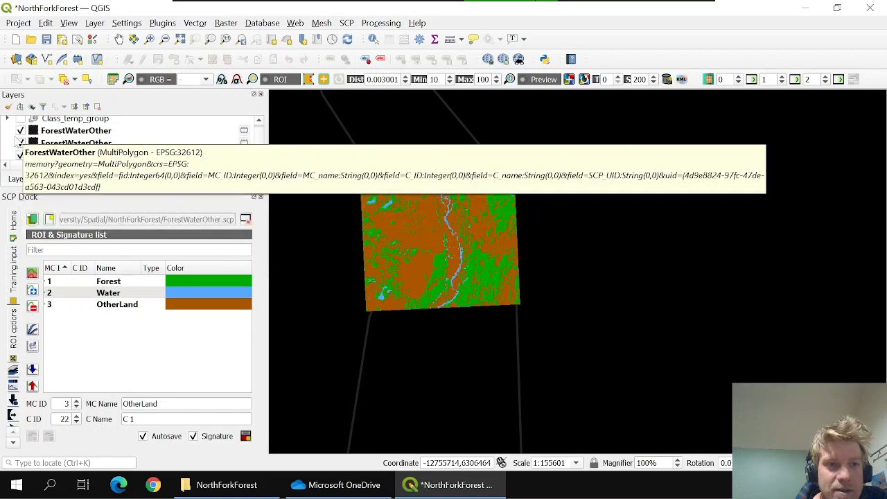
{"action": "scroll", "coordinate": [15, 142], "scroll_direction": "down", "scroll_amount": 1}
{"action": "scroll", "coordinate": [15, 139], "scroll_direction": "down", "scroll_amount": 2}
{"action": "scroll", "coordinate": [18, 140], "scroll_direction": "up", "scroll_amount": 2}
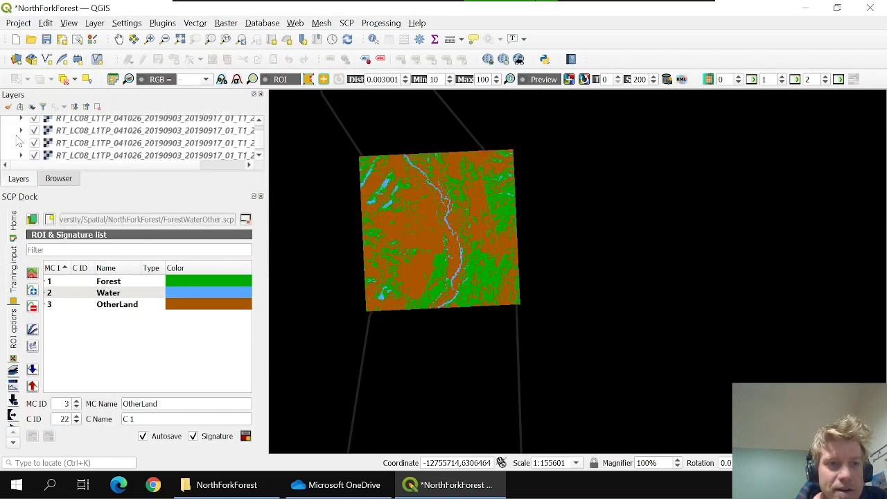
{"action": "scroll", "coordinate": [21, 141], "scroll_direction": "down", "scroll_amount": 1}
{"action": "scroll", "coordinate": [21, 141], "scroll_direction": "down", "scroll_amount": 1}
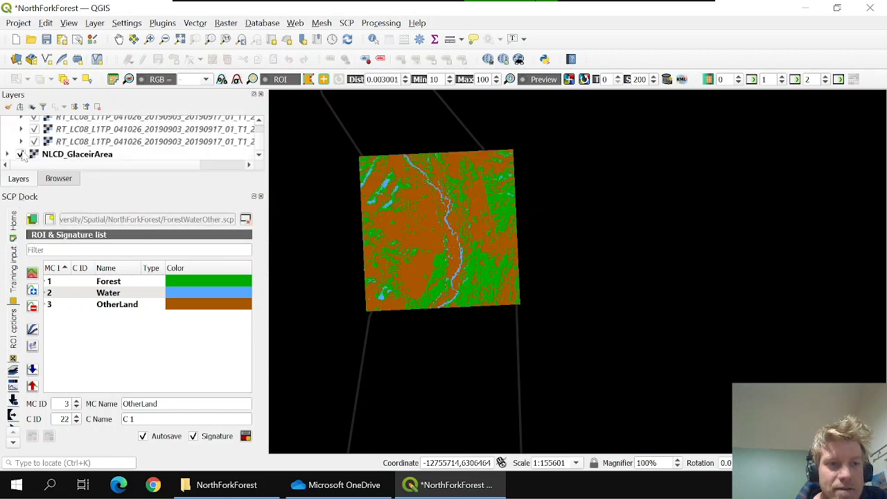
{"action": "left_click", "coordinate": [21, 154]}
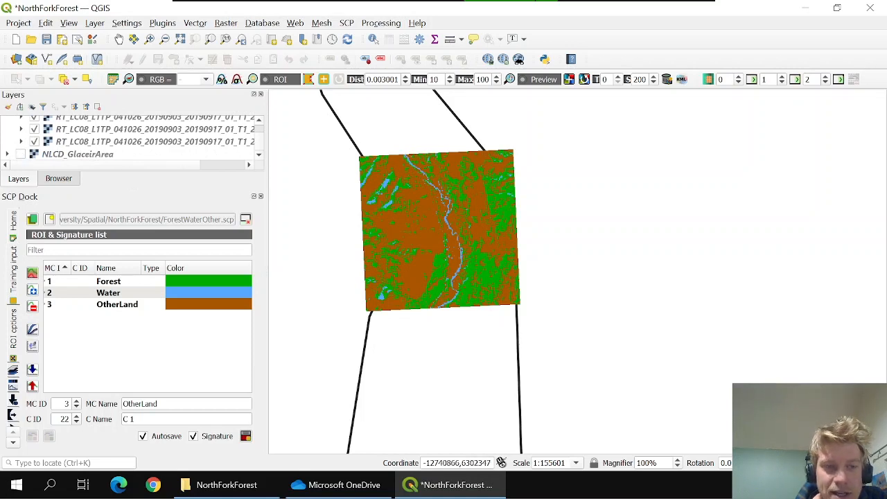
- Download the contributed services pack in the QuickMapServices settings
{"action": "scroll", "coordinate": [15, 142], "scroll_direction": "up", "scroll_amount": 3}
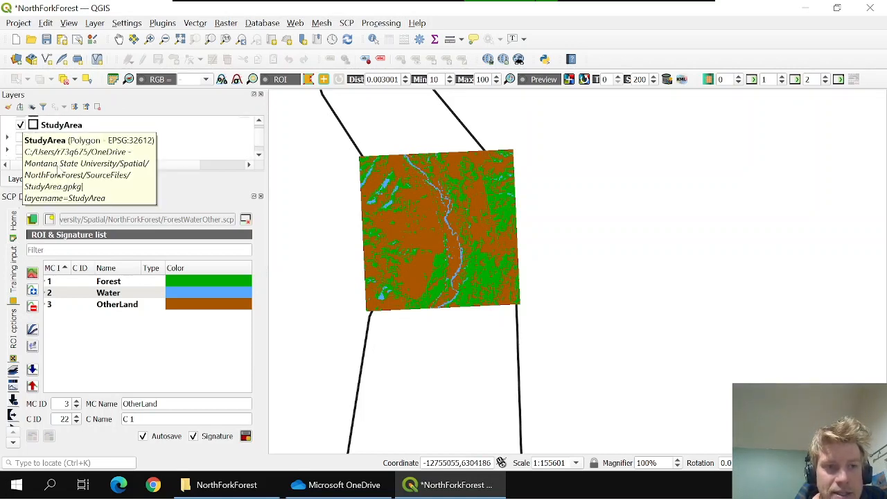
{"action": "left_click_drag", "start_coordinate": [260, 138], "coordinate": [262, 153]}
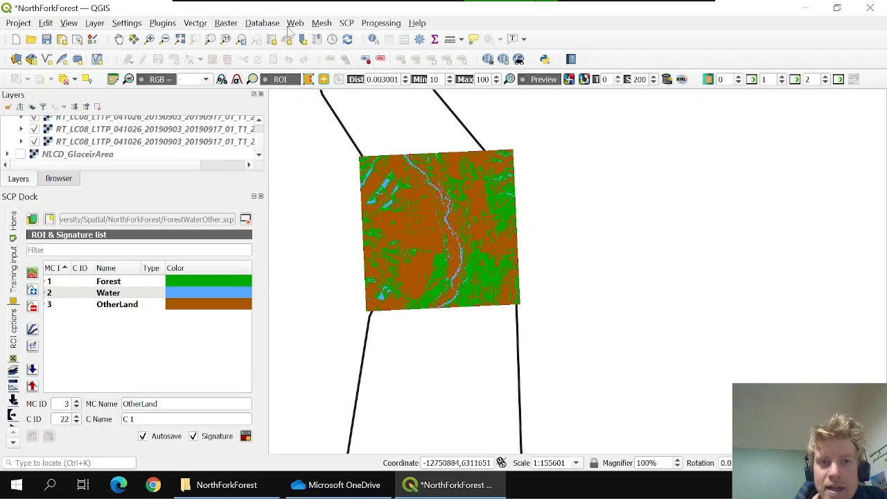
{"action": "left_click", "coordinate": [300, 27]}
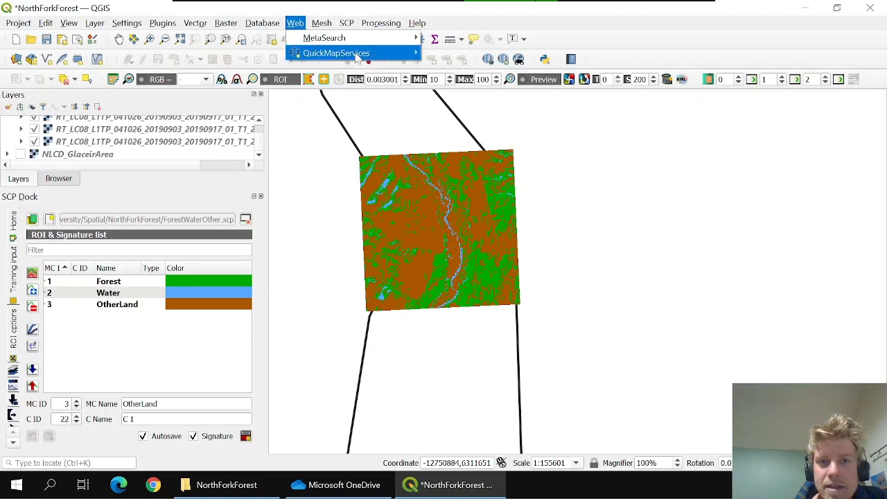
{"action": "mouse_move", "coordinate": [360, 55]}
{"action": "mouse_move", "coordinate": [466, 69]}
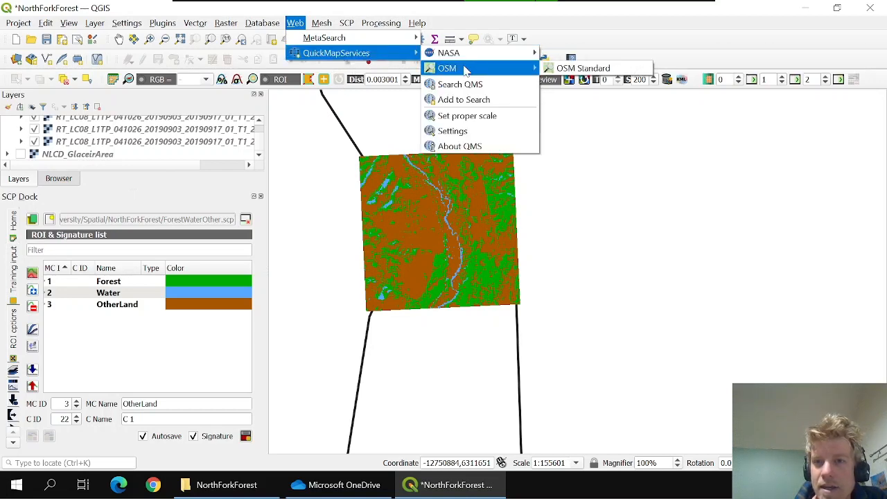
{"action": "left_click", "coordinate": [449, 131]}
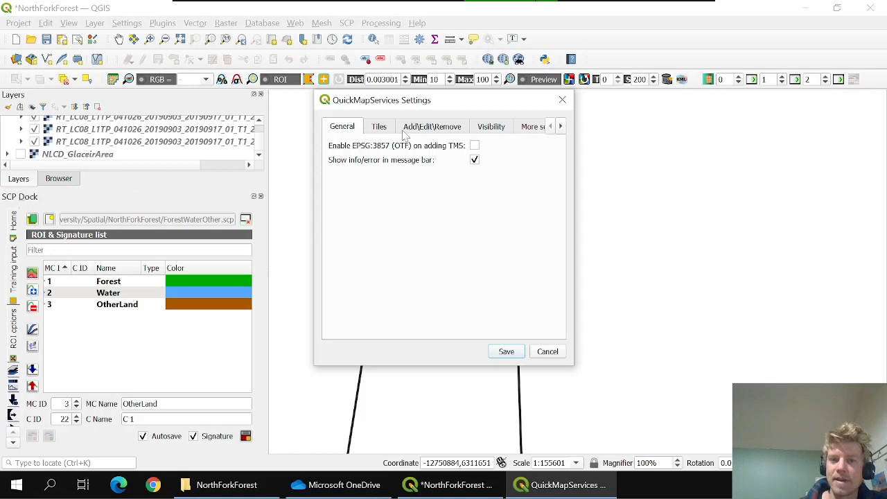
{"action": "left_click", "coordinate": [530, 127]}
{"action": "left_click", "coordinate": [460, 328]}
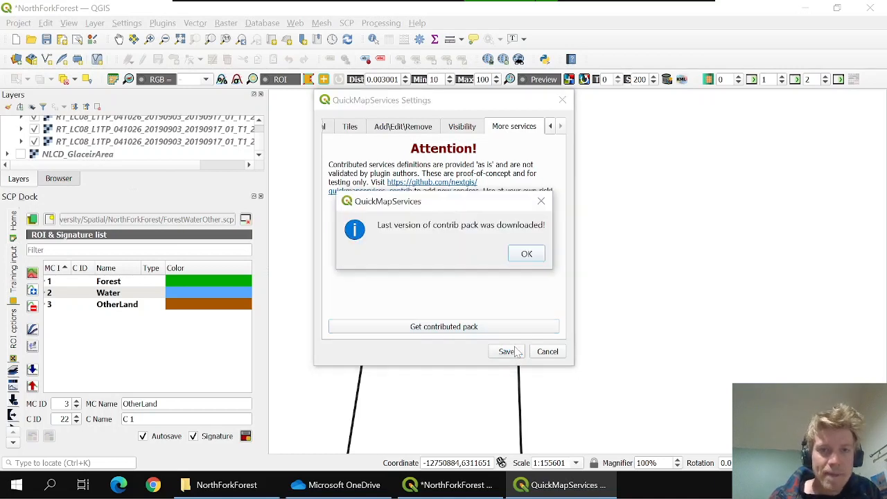
- Dismiss the download notice and save the QuickMapServices settings
{"action": "left_click", "coordinate": [530, 255]}
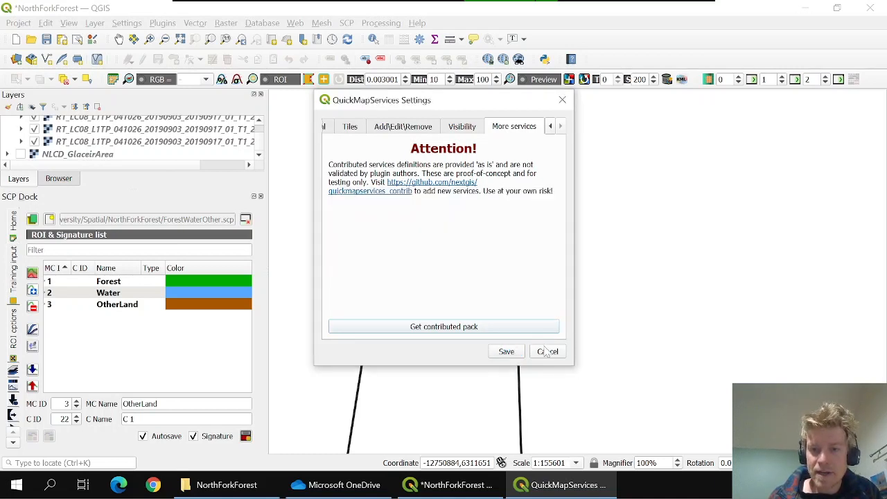
{"action": "left_click", "coordinate": [507, 352]}
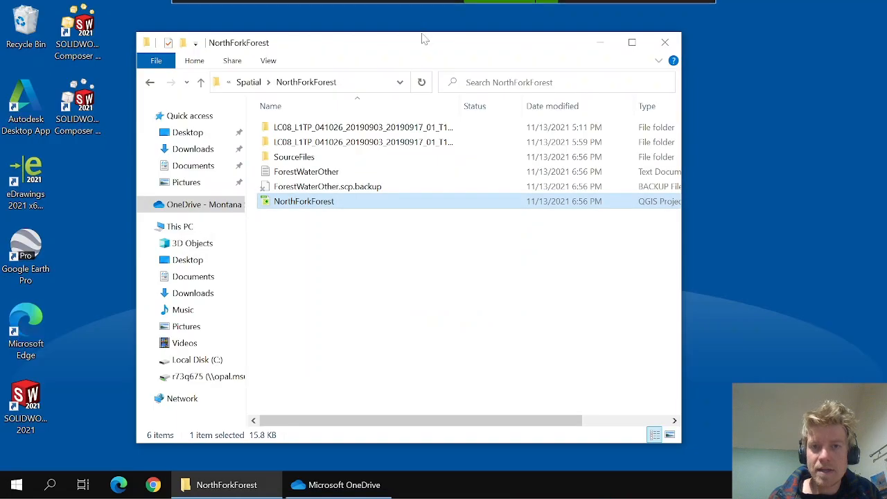
- Reopen the NorthForkForest project from its project folder in QGIS and hide the isForest layer
{"action": "mouse_move", "coordinate": [491, 6]}
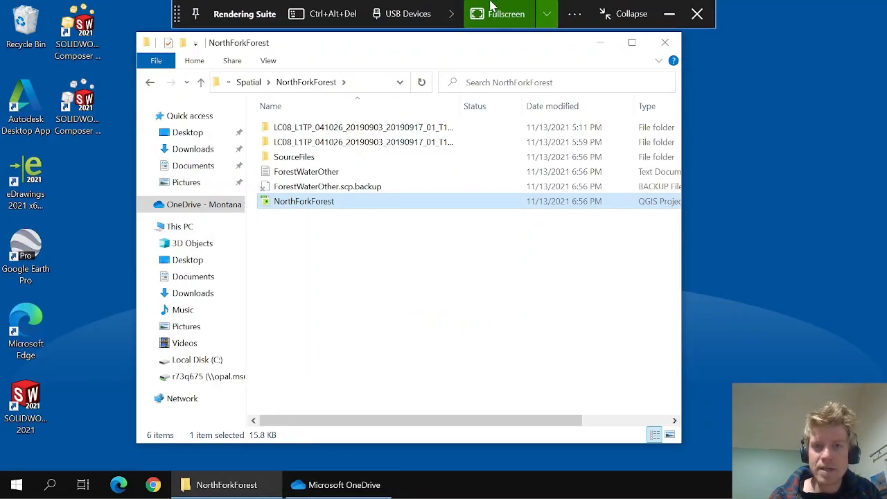
{"action": "double_click", "coordinate": [311, 202]}
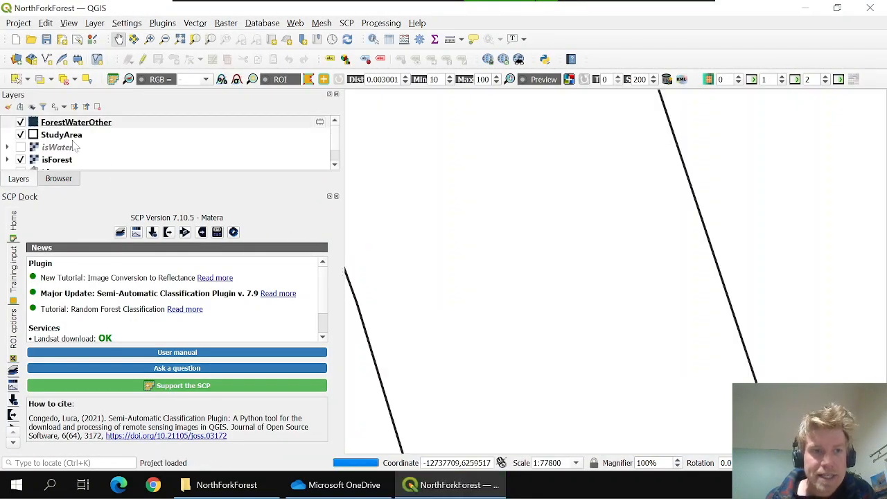
{"action": "left_click", "coordinate": [20, 160]}
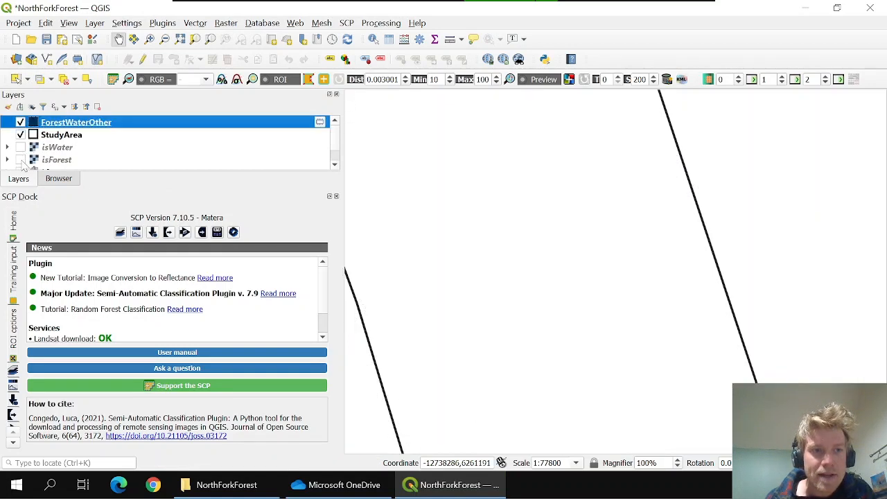
- Add the Google Satellite basemap from QuickMapServices to the project
{"action": "left_click", "coordinate": [298, 24]}
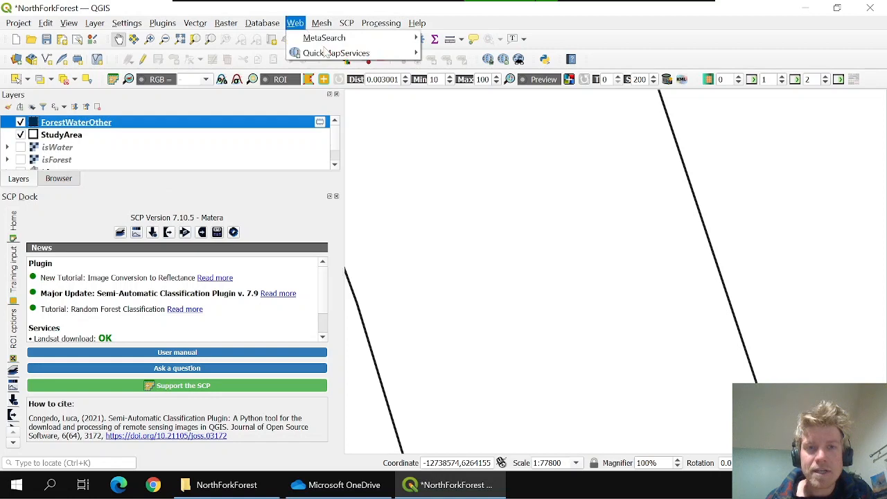
{"action": "mouse_move", "coordinate": [336, 53]}
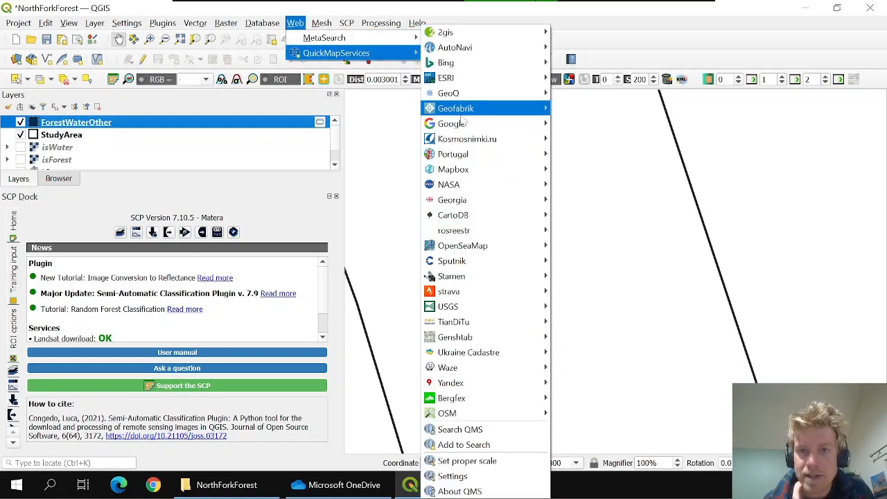
{"action": "mouse_move", "coordinate": [478, 123]}
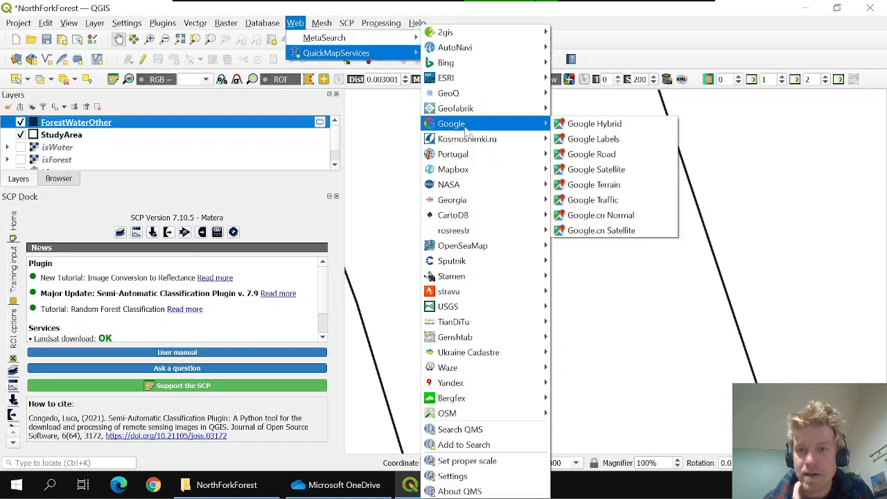
{"action": "left_click", "coordinate": [600, 169]}
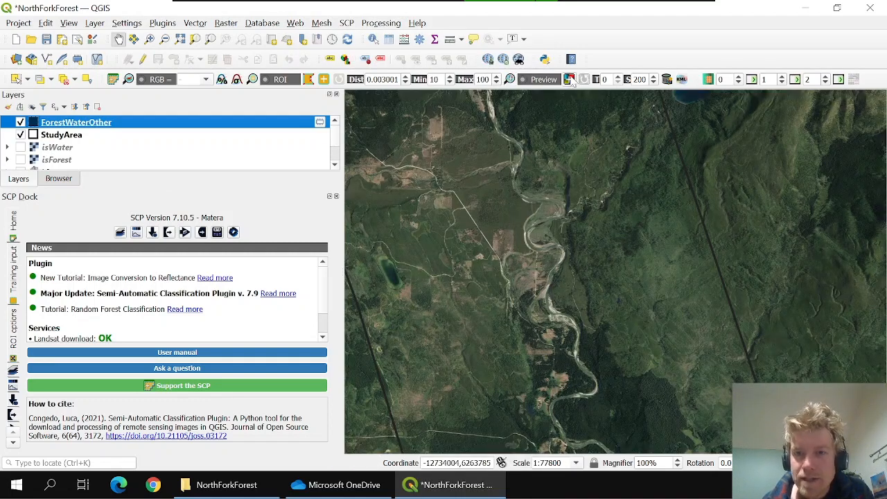
- Try to create a classification preview around the river bend on the satellite imagery
{"action": "scroll", "coordinate": [584, 404], "scroll_direction": "up", "scroll_amount": 1}
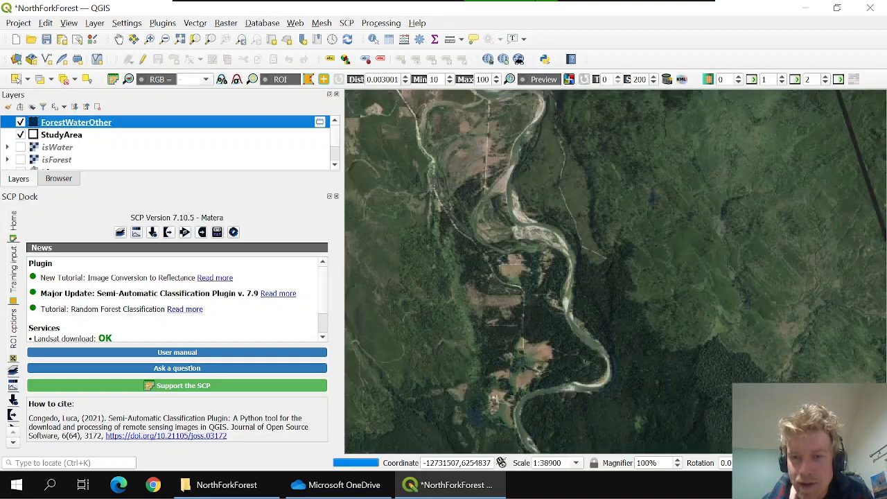
{"action": "scroll", "coordinate": [539, 171], "scroll_direction": "down", "scroll_amount": 1}
{"action": "scroll", "coordinate": [537, 170], "scroll_direction": "up", "scroll_amount": 2}
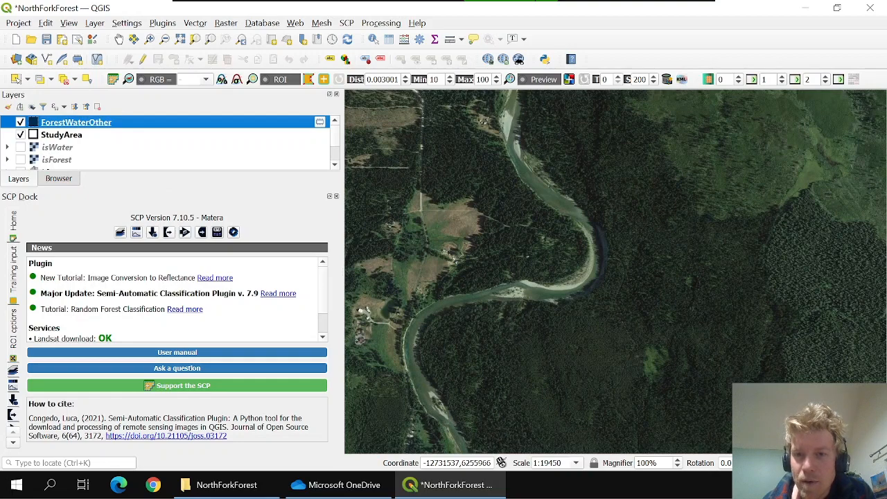
{"action": "left_click", "coordinate": [537, 170]}
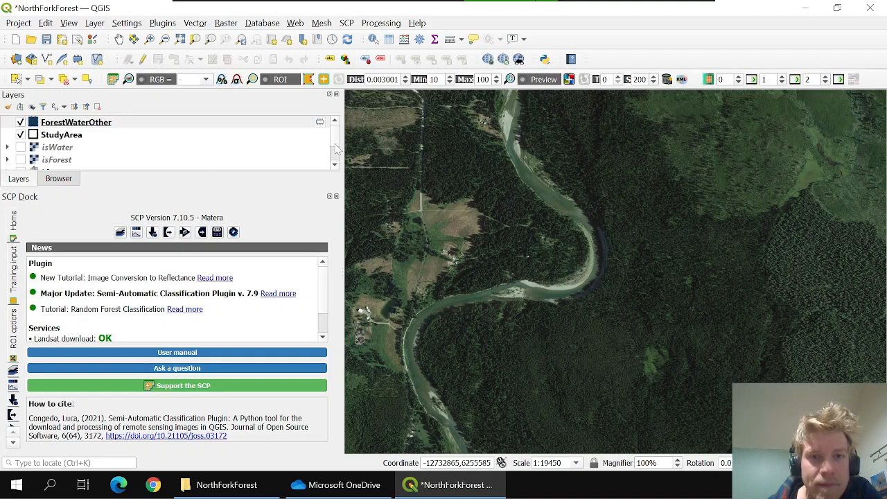
{"action": "left_click_drag", "start_coordinate": [334, 141], "coordinate": [334, 117]}
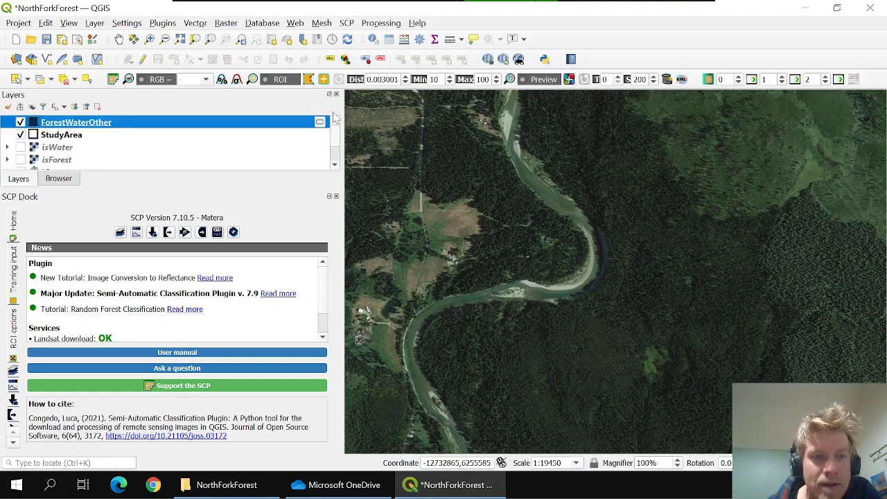
{"action": "scroll", "coordinate": [489, 200], "scroll_direction": "down", "scroll_amount": 1}
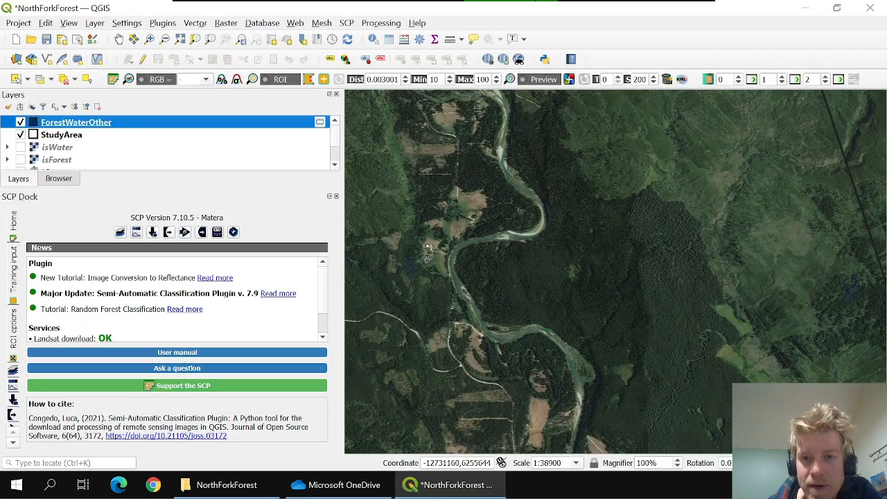
{"action": "left_click", "coordinate": [489, 201]}
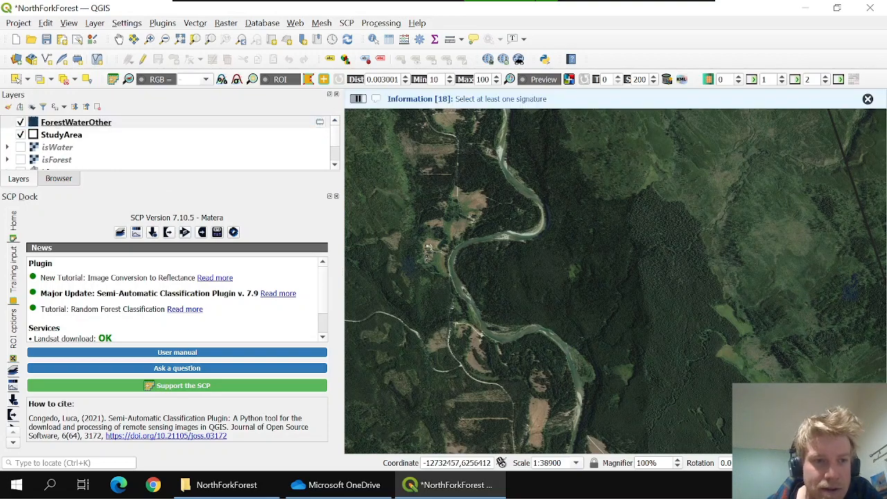
- Load the ForestWaterOther training input from the NorthForkForest folder into SCP and save the project
{"action": "left_click", "coordinate": [14, 284]}
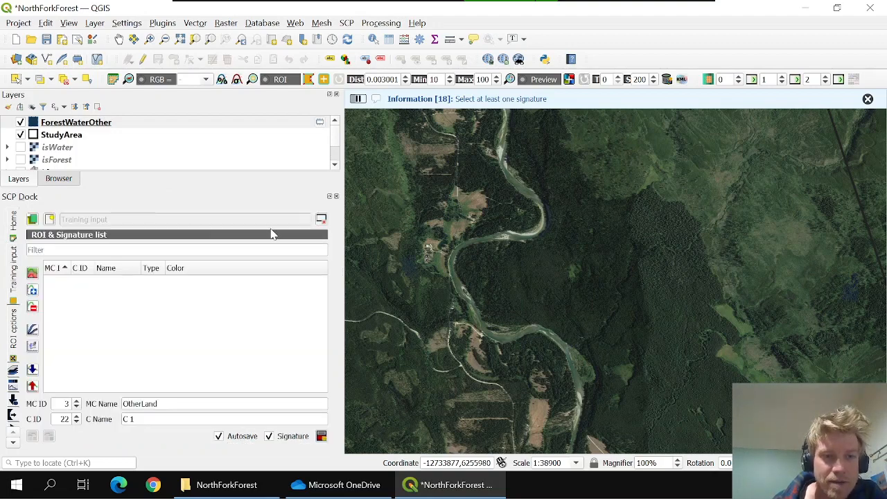
{"action": "left_click", "coordinate": [32, 219]}
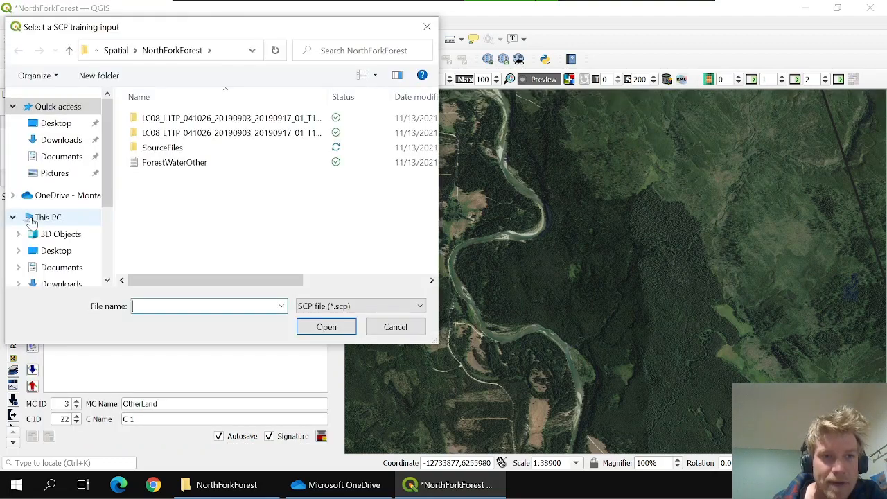
{"action": "left_click", "coordinate": [166, 162]}
{"action": "left_click", "coordinate": [326, 327]}
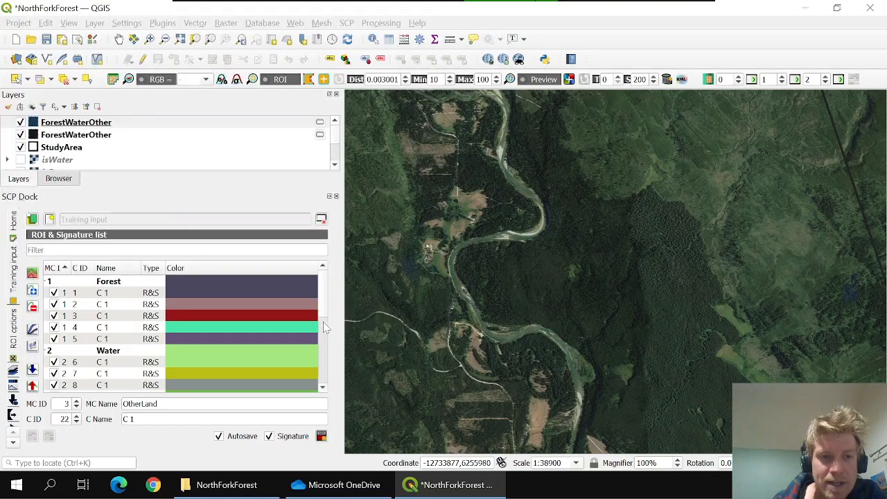
{"action": "left_click", "coordinate": [47, 40]}
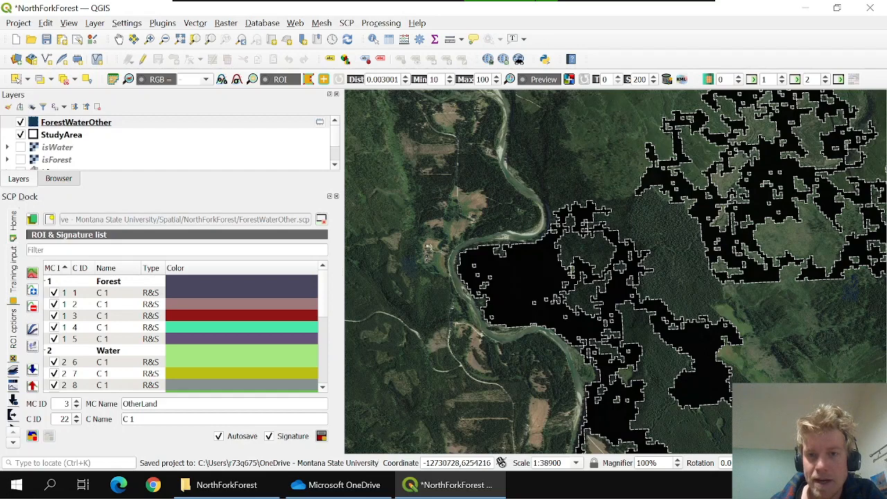
- Create a classification preview centred on the river bend beside the large forest training sample
{"action": "scroll", "coordinate": [603, 291], "scroll_direction": "down", "scroll_amount": 1}
{"action": "scroll", "coordinate": [544, 165], "scroll_direction": "up", "scroll_amount": 2}
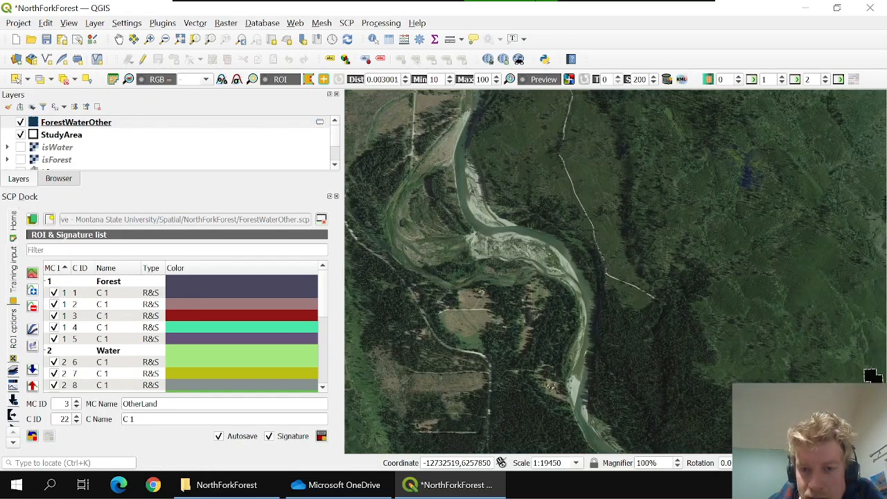
{"action": "scroll", "coordinate": [425, 120], "scroll_direction": "down", "scroll_amount": 2}
{"action": "scroll", "coordinate": [502, 259], "scroll_direction": "up", "scroll_amount": 2}
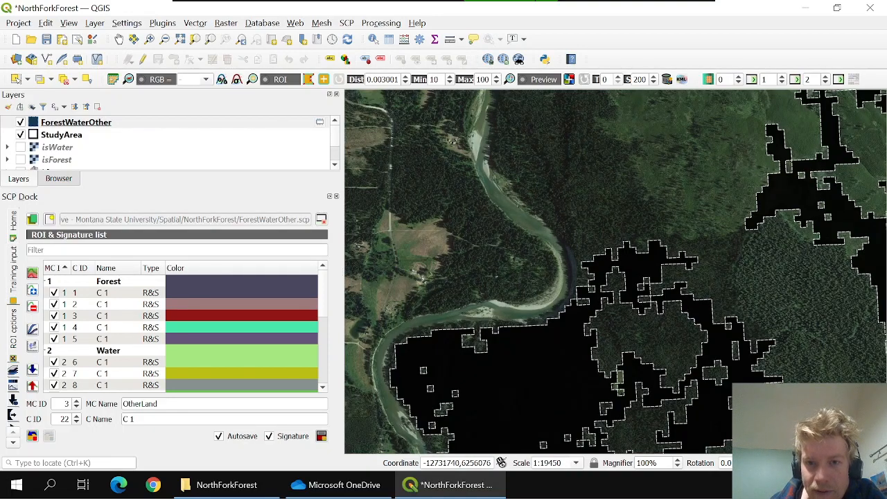
{"action": "left_click", "coordinate": [502, 258]}
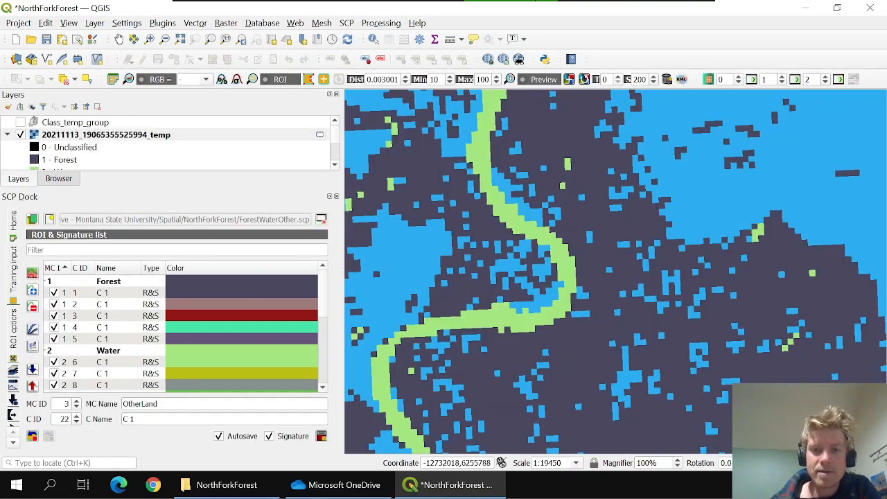
- Collapse the Forest, Water and OtherLand sample groups in the ROI & Signature list
{"action": "left_click", "coordinate": [46, 282]}
{"action": "left_click", "coordinate": [47, 294]}
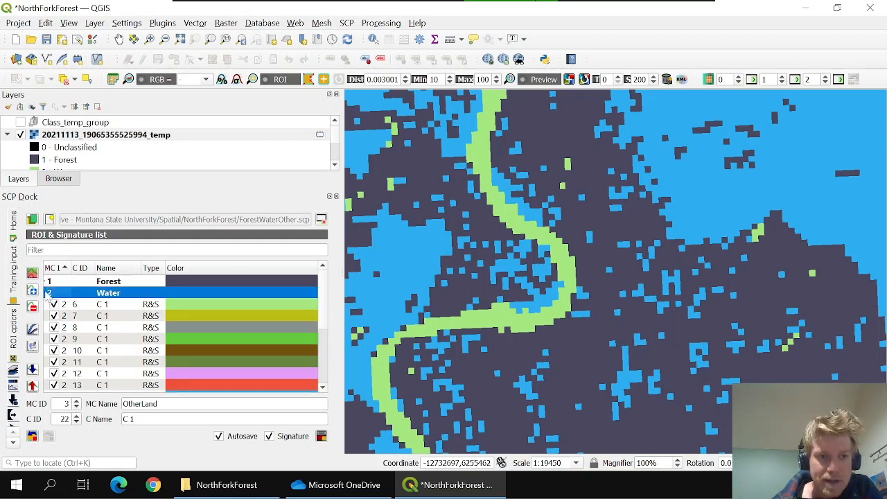
{"action": "left_click", "coordinate": [47, 293]}
{"action": "left_click", "coordinate": [49, 305]}
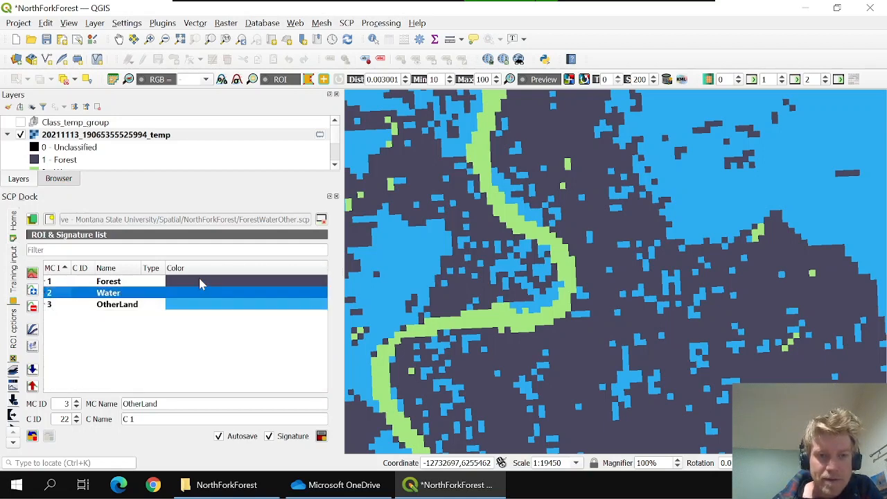
- Set the class colors to green #00aa00 for Forest, blue #55aaff for Water and brown #aa5500 for OtherLand
{"action": "double_click", "coordinate": [199, 281]}
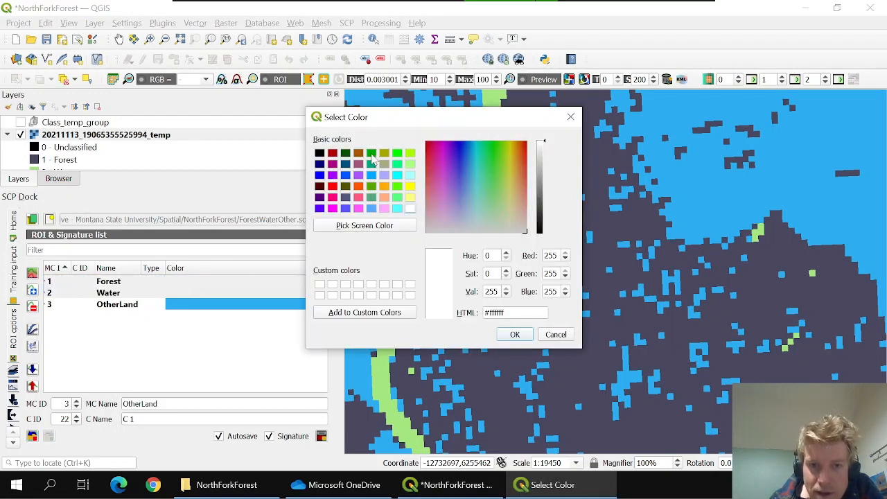
{"action": "left_click", "coordinate": [371, 153]}
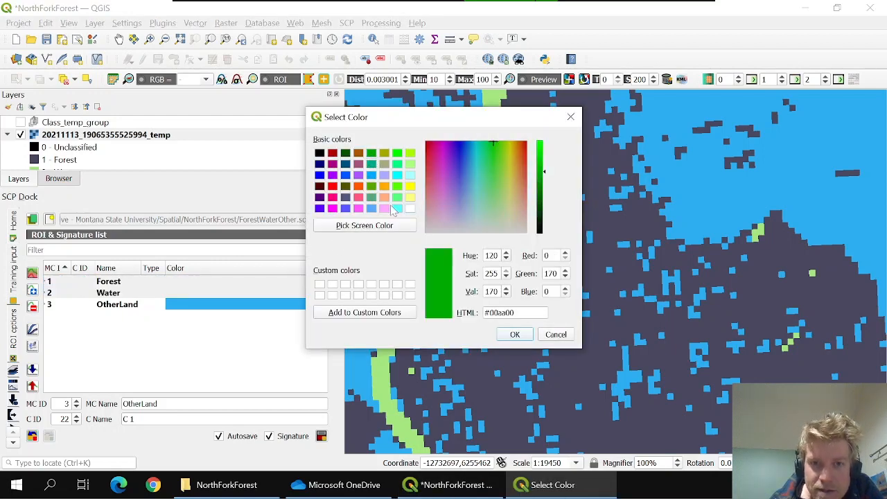
{"action": "left_click", "coordinate": [513, 334]}
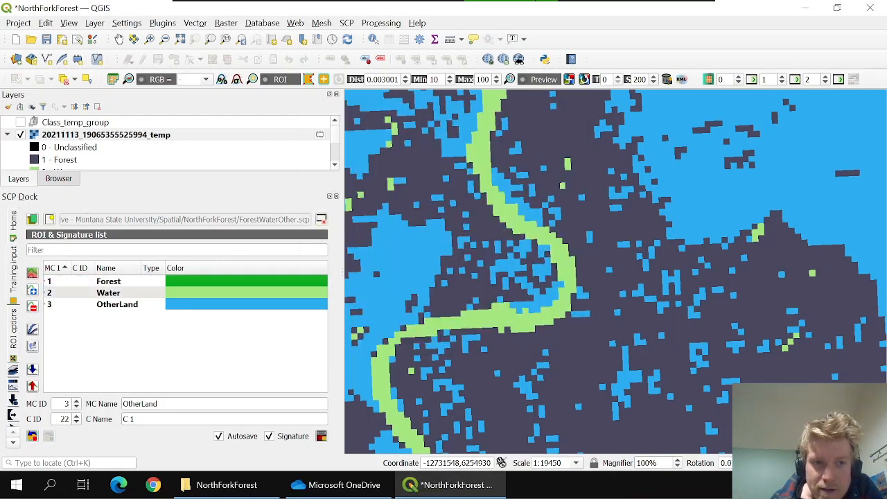
{"action": "double_click", "coordinate": [194, 293]}
{"action": "left_click", "coordinate": [372, 208]}
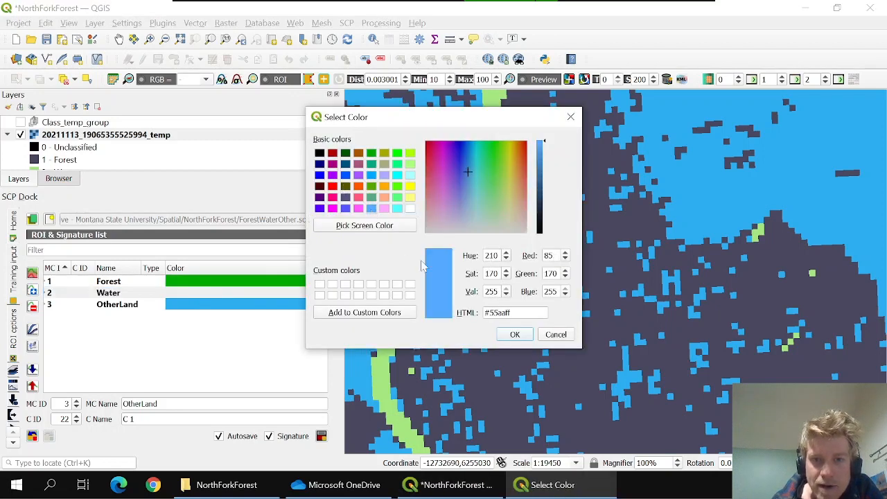
{"action": "left_click", "coordinate": [515, 334]}
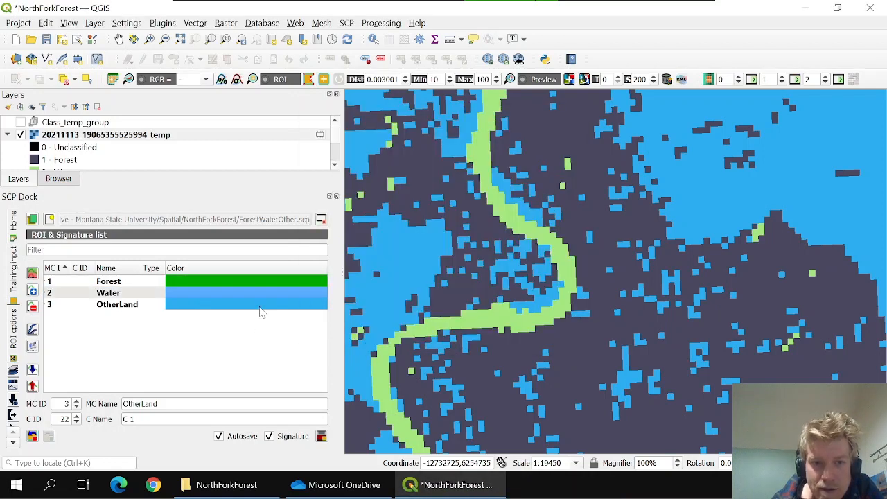
{"action": "double_click", "coordinate": [262, 306]}
{"action": "left_click", "coordinate": [358, 153]}
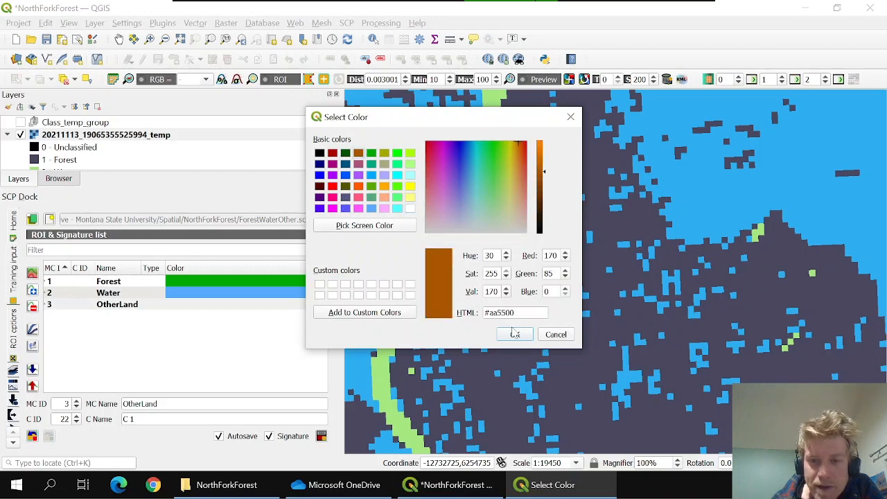
{"action": "left_click", "coordinate": [515, 334]}
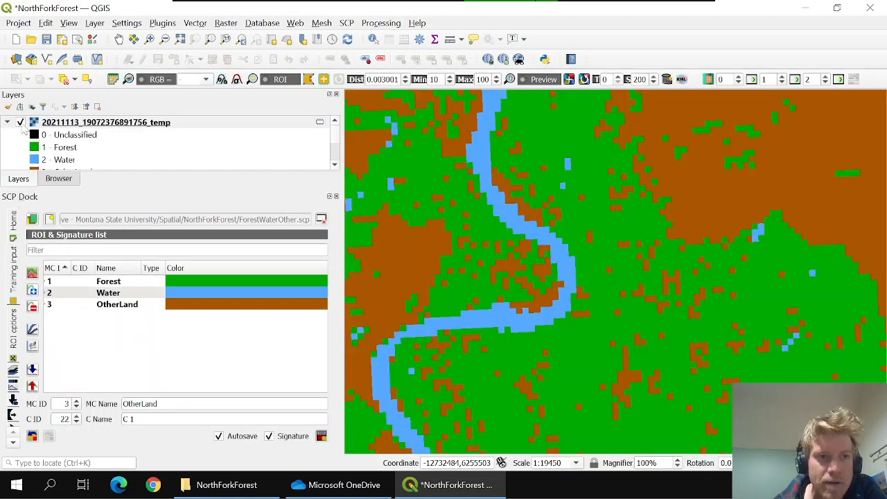
- Toggle the recolored classification preview off and on to compare its classes with the satellite imagery around the river bend
{"action": "left_click", "coordinate": [20, 125]}
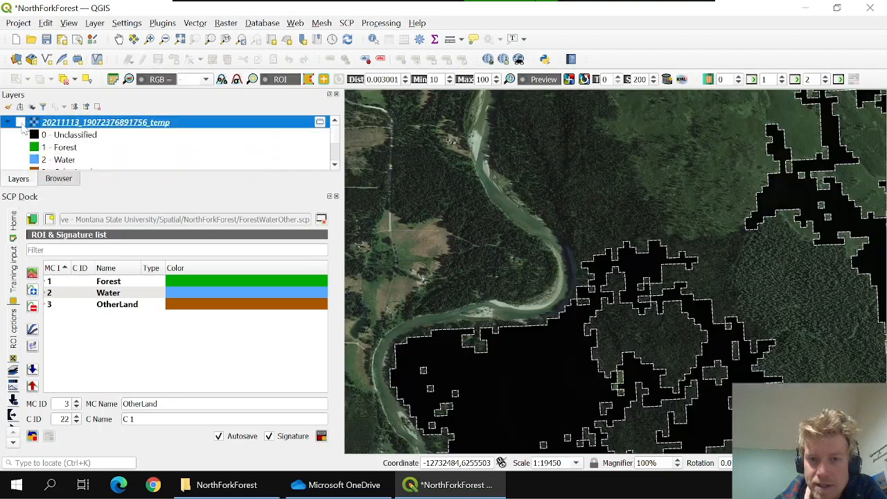
{"action": "left_click", "coordinate": [20, 123]}
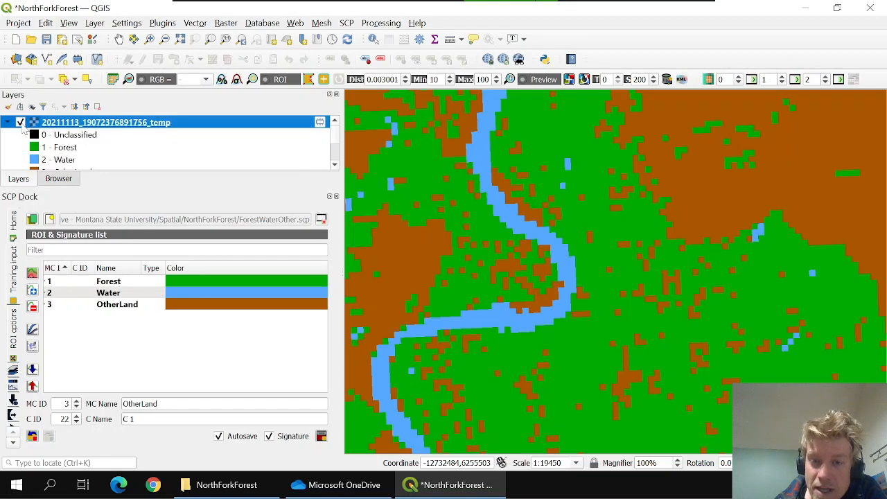
{"action": "left_click", "coordinate": [20, 122]}
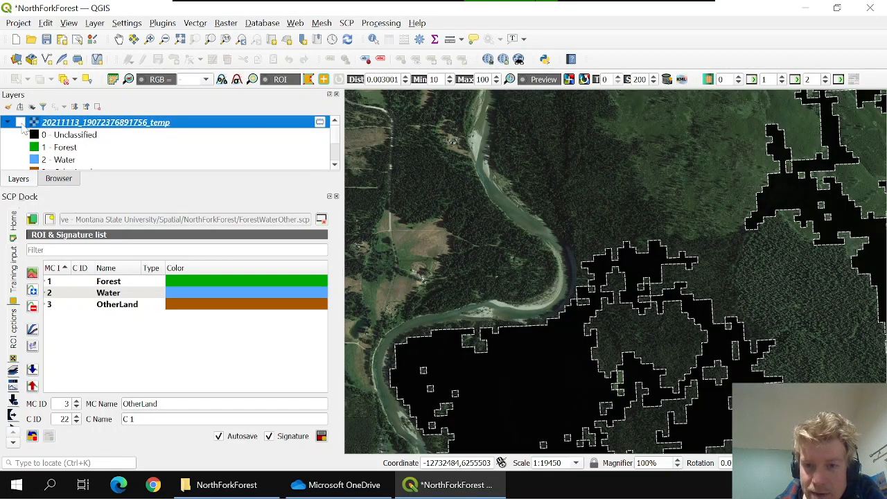
{"action": "left_click", "coordinate": [20, 123]}
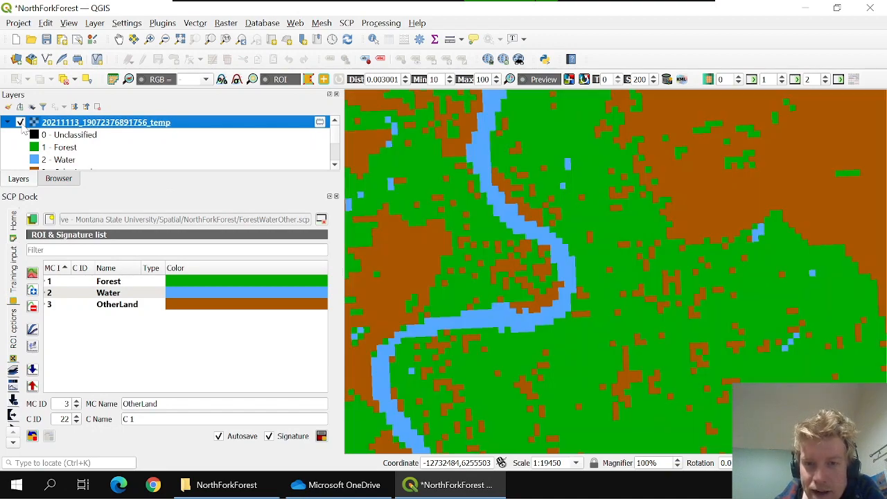
- Compare the classification preview with the satellite imagery around the house clearing in the forest west of the river bend
{"action": "left_click", "coordinate": [20, 123]}
{"action": "scroll", "coordinate": [493, 286], "scroll_direction": "up", "scroll_amount": 1}
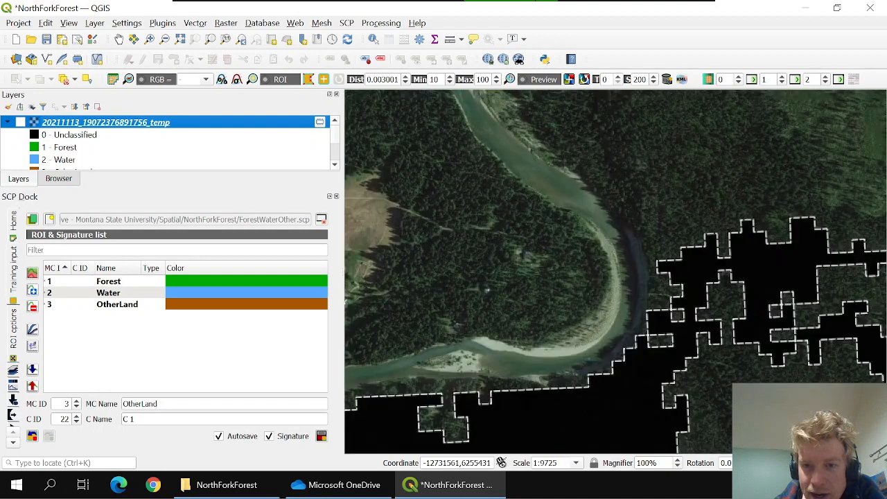
{"action": "scroll", "coordinate": [478, 305], "scroll_direction": "up", "scroll_amount": 1}
{"action": "scroll", "coordinate": [469, 315], "scroll_direction": "up", "scroll_amount": 1}
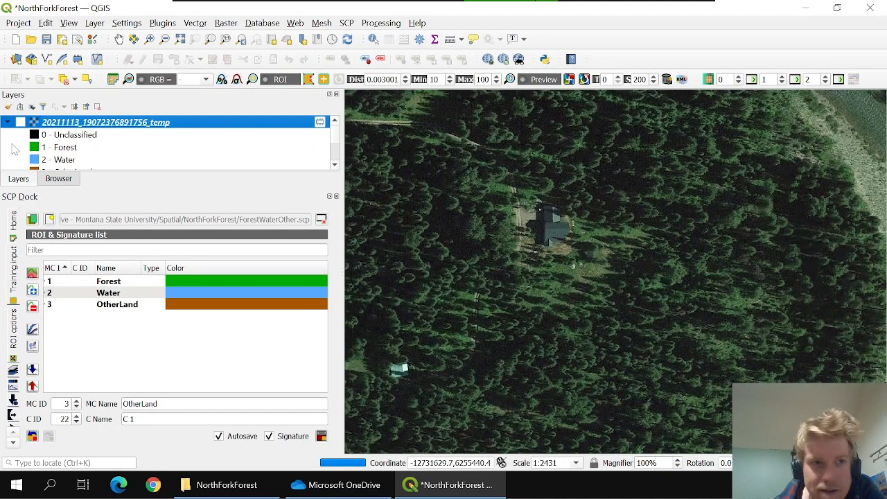
{"action": "left_click", "coordinate": [20, 123]}
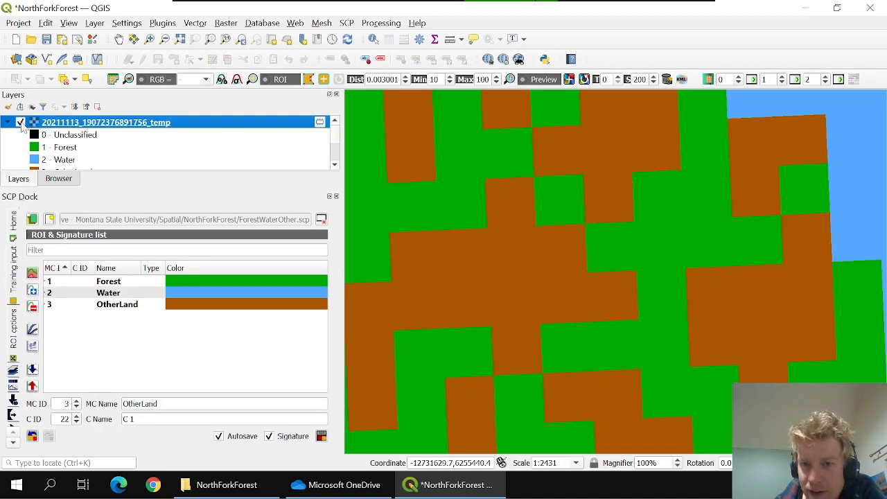
{"action": "left_click", "coordinate": [20, 122]}
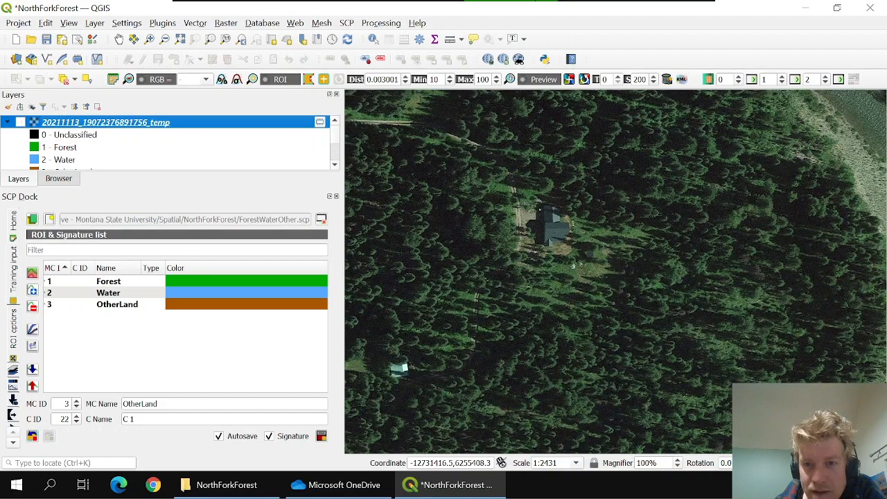
- Create a classification preview centred on the braided river stretch in the valley northwest of the training samples
{"action": "scroll", "coordinate": [638, 251], "scroll_direction": "down", "scroll_amount": 1}
{"action": "scroll", "coordinate": [597, 290], "scroll_direction": "down", "scroll_amount": 2}
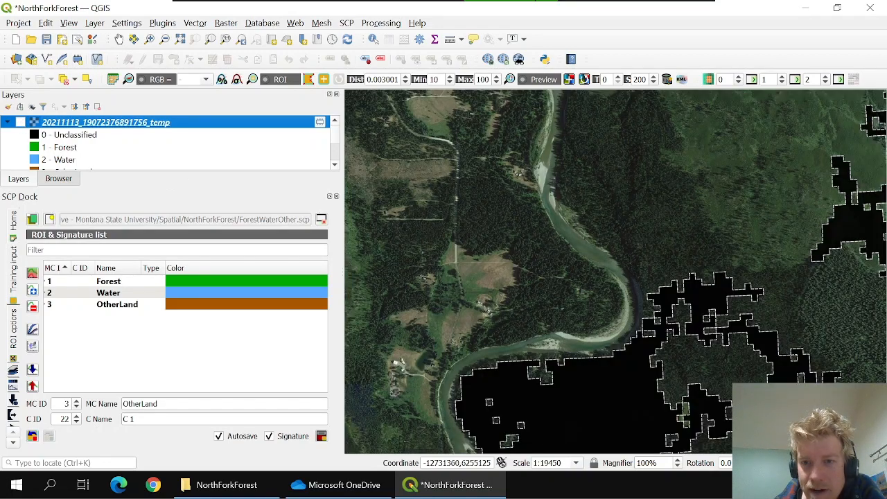
{"action": "scroll", "coordinate": [597, 290], "scroll_direction": "down", "scroll_amount": 2}
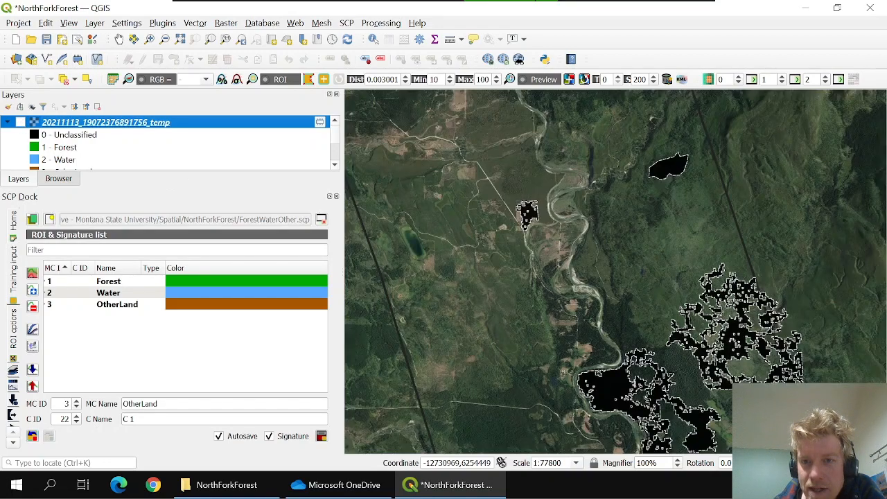
{"action": "scroll", "coordinate": [597, 290], "scroll_direction": "down", "scroll_amount": 3}
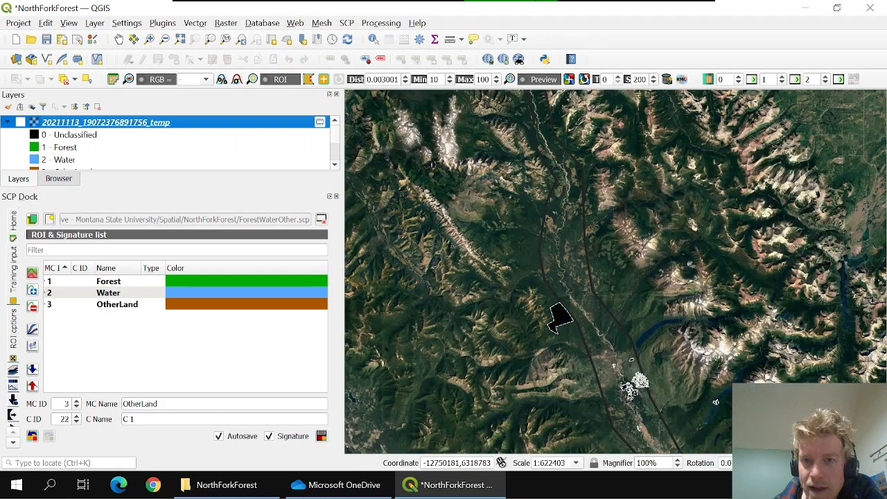
{"action": "scroll", "coordinate": [597, 290], "scroll_direction": "up", "scroll_amount": 5}
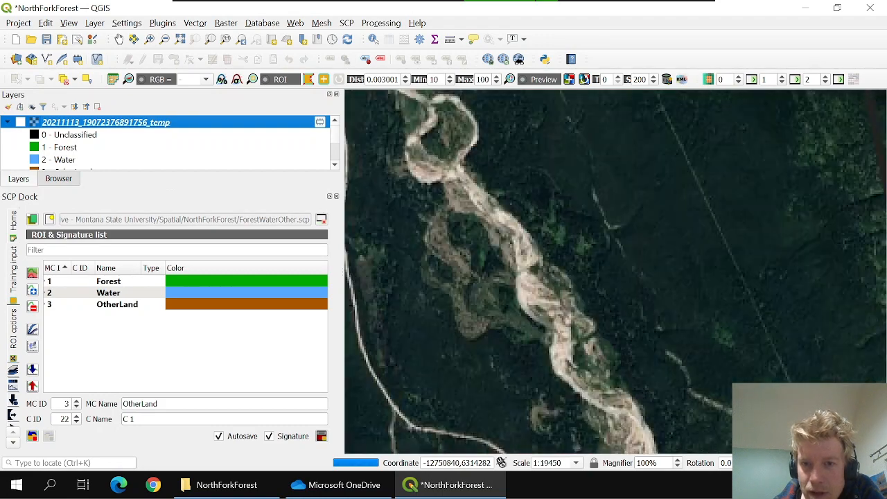
{"action": "scroll", "coordinate": [526, 249], "scroll_direction": "up", "scroll_amount": 1}
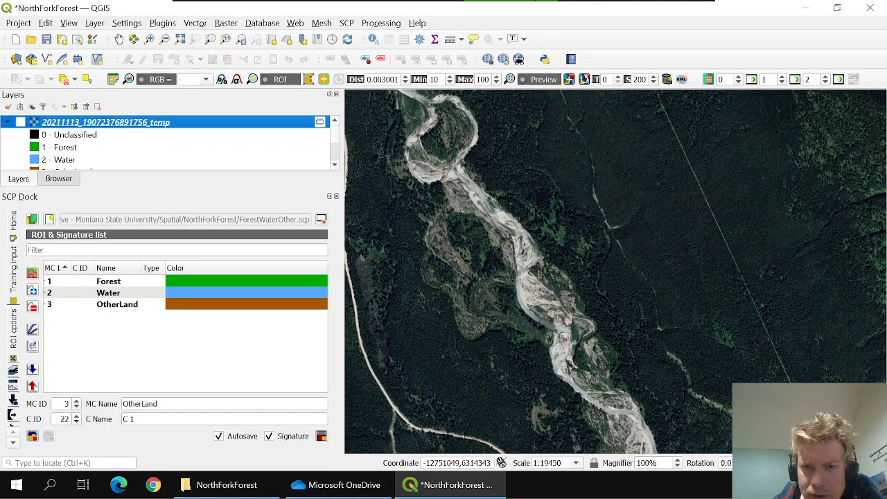
{"action": "left_click", "coordinate": [534, 277]}
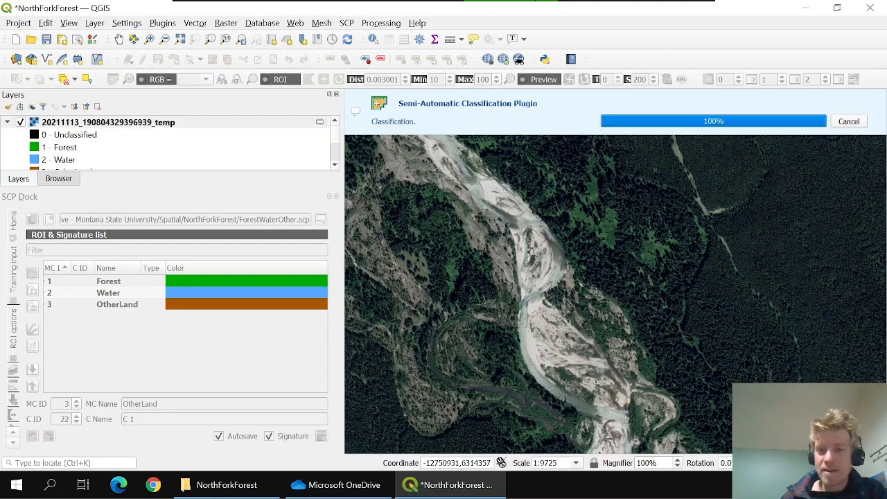
- Toggle the new preview off and on to compare its classes with the satellite imagery along the braided river and gravel bars
{"action": "scroll", "coordinate": [582, 277], "scroll_direction": "down", "scroll_amount": 1}
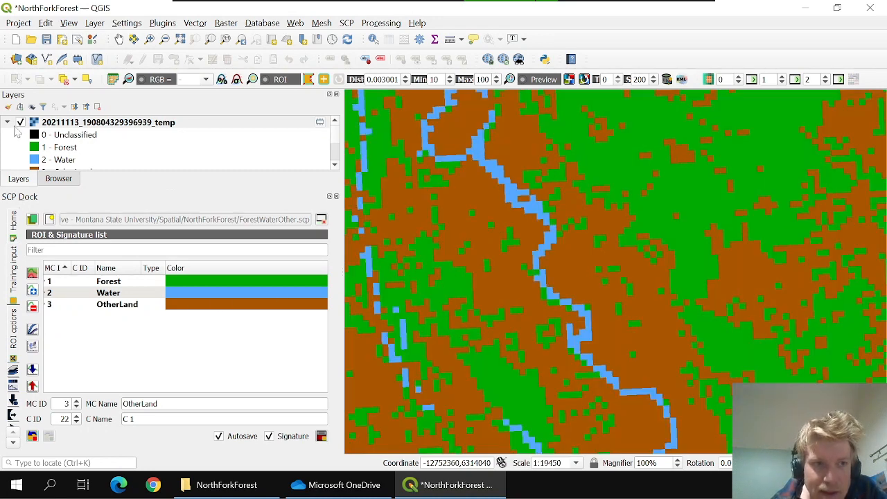
{"action": "left_click", "coordinate": [21, 123]}
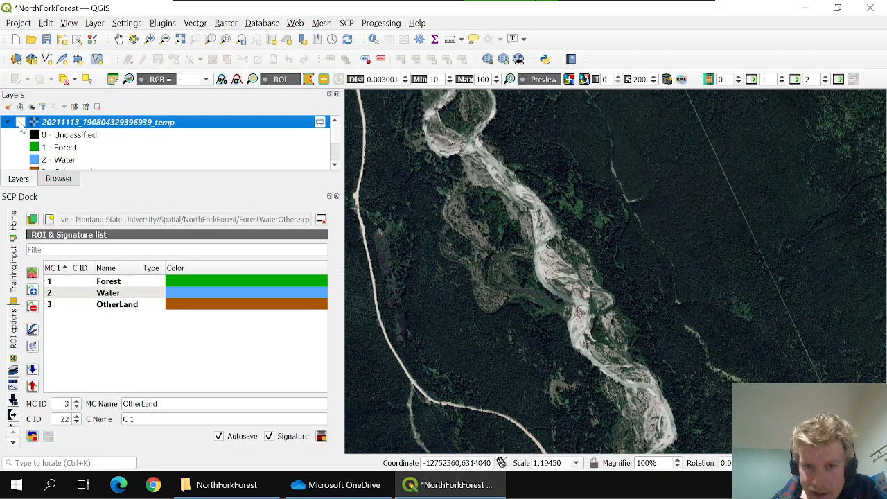
{"action": "left_click", "coordinate": [21, 122]}
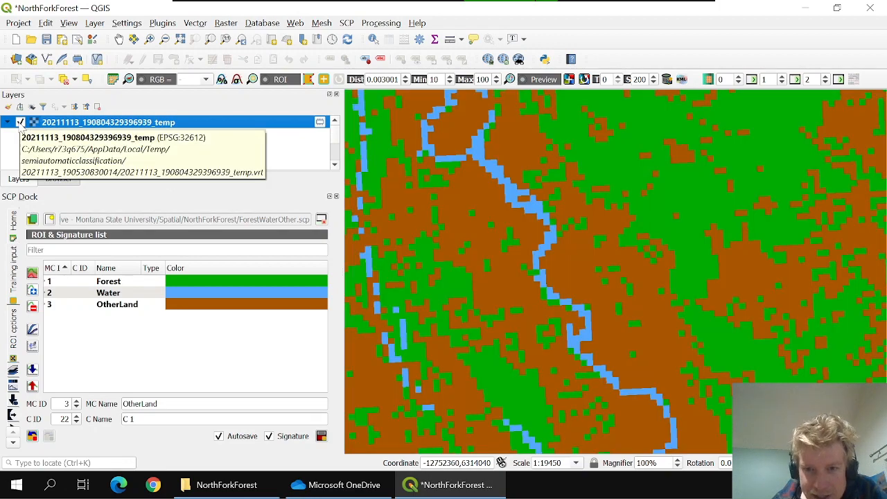
{"action": "left_click", "coordinate": [21, 122]}
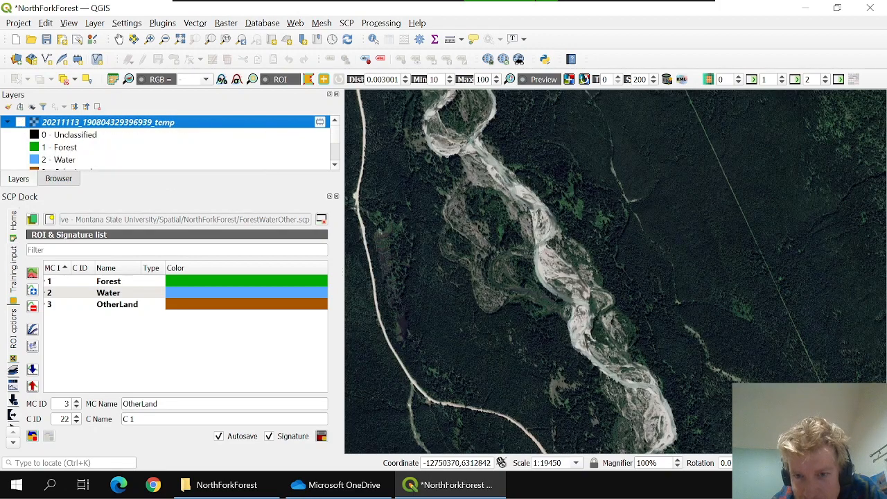
{"action": "scroll", "coordinate": [616, 416], "scroll_direction": "up", "scroll_amount": 1}
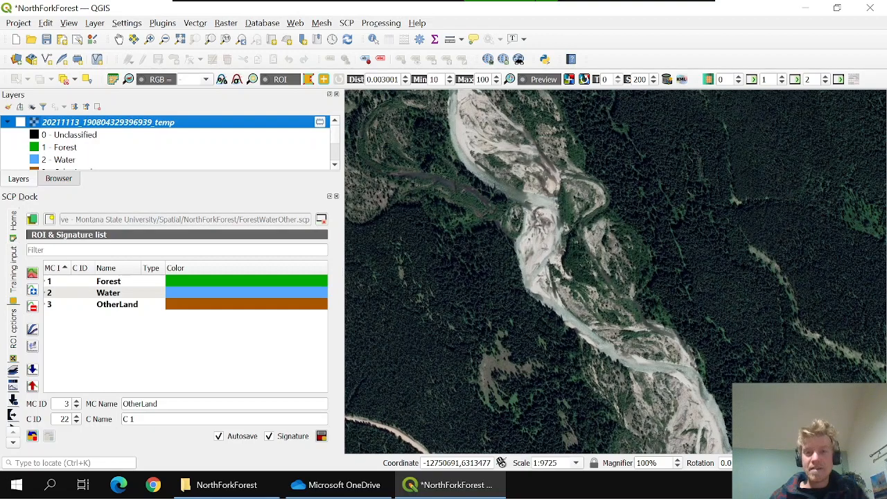
{"action": "left_click", "coordinate": [20, 123]}
{"action": "left_click", "coordinate": [20, 122]}
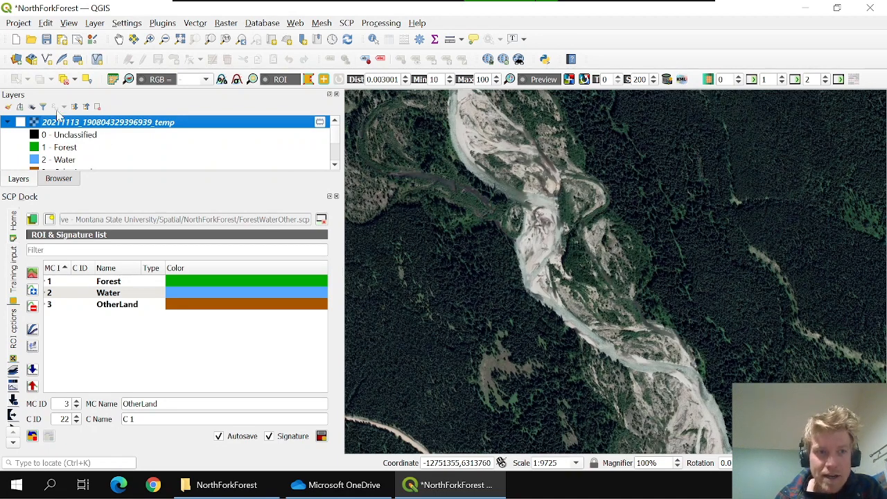
{"action": "left_click", "coordinate": [20, 123]}
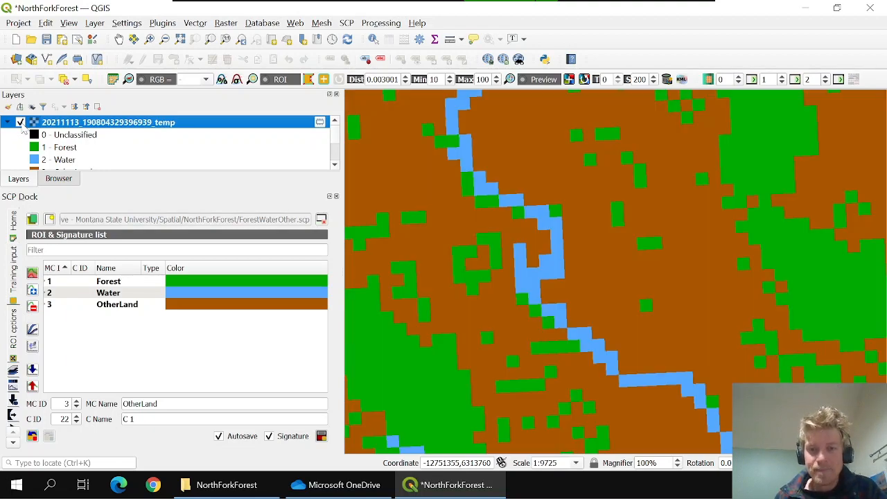
{"action": "left_click", "coordinate": [20, 123]}
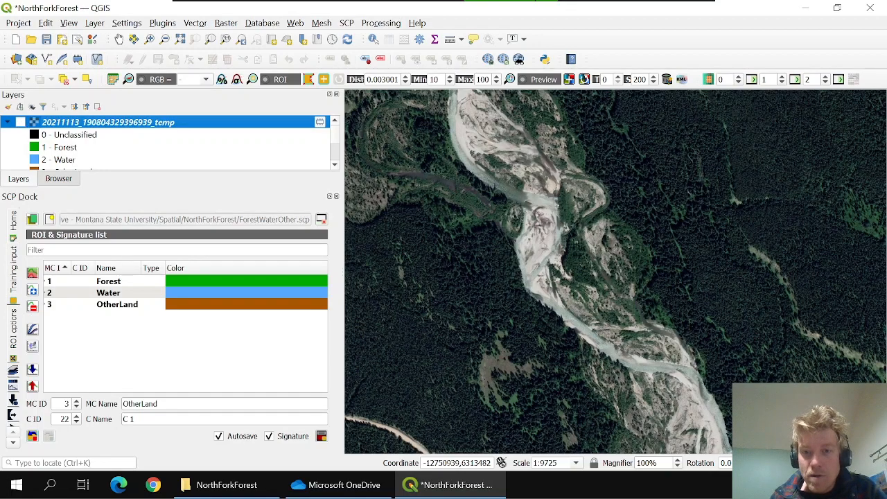
- Create a classification preview over the rocky, snow-patched mountain ridge east of the river valley
{"action": "scroll", "coordinate": [436, 202], "scroll_direction": "down", "scroll_amount": 4}
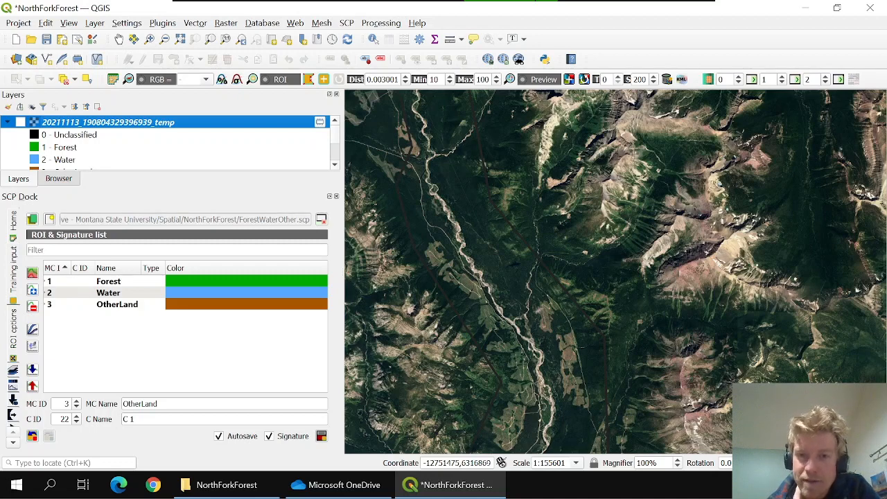
{"action": "scroll", "coordinate": [436, 208], "scroll_direction": "up", "scroll_amount": 1}
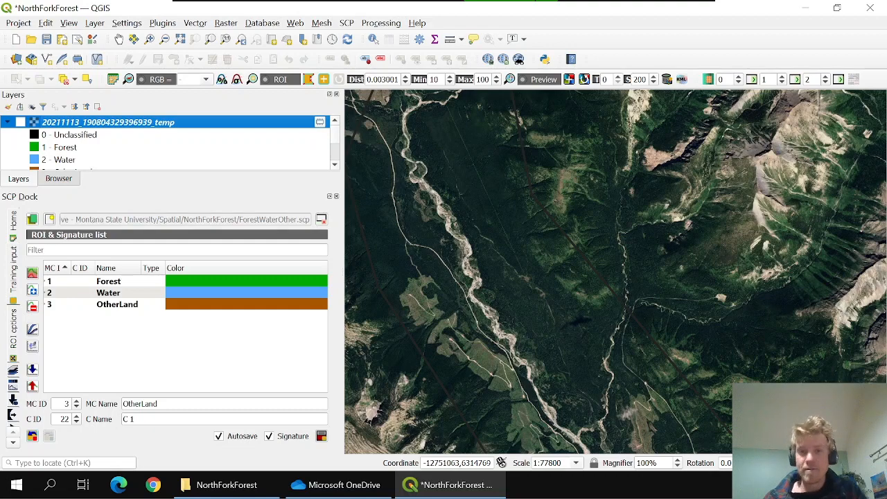
{"action": "scroll", "coordinate": [394, 198], "scroll_direction": "down", "scroll_amount": 1}
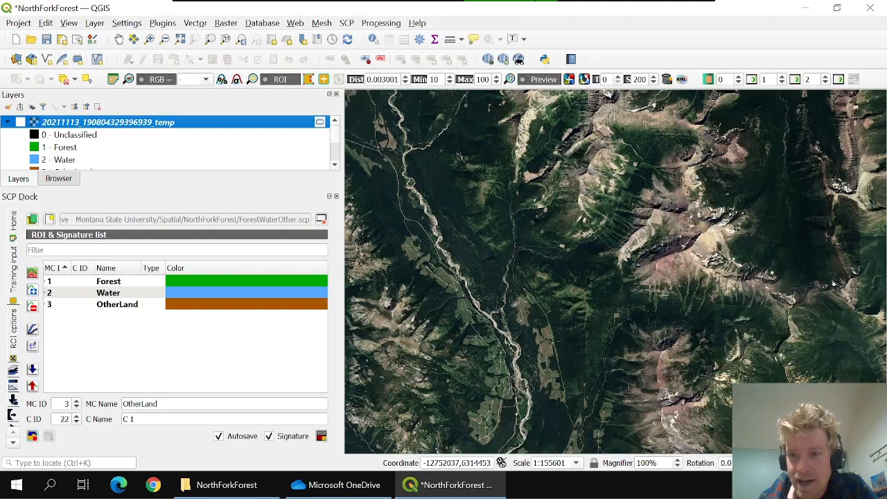
{"action": "scroll", "coordinate": [736, 246], "scroll_direction": "up", "scroll_amount": 2}
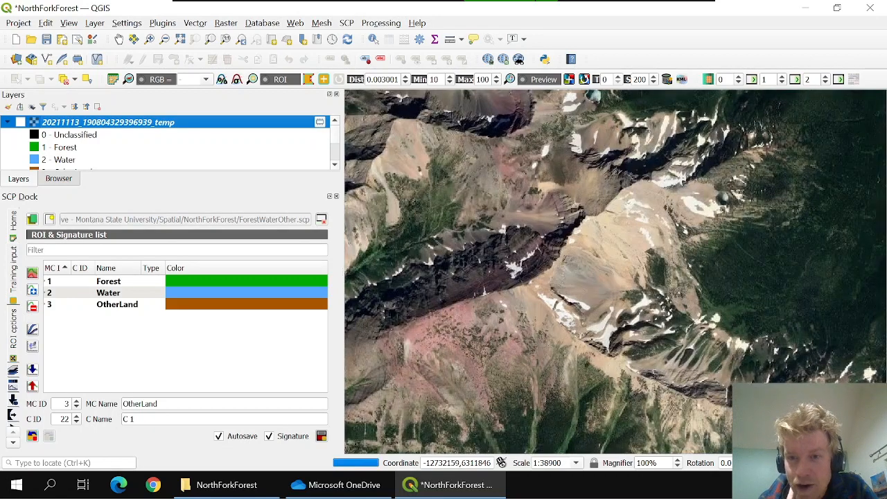
{"action": "left_click", "coordinate": [737, 246]}
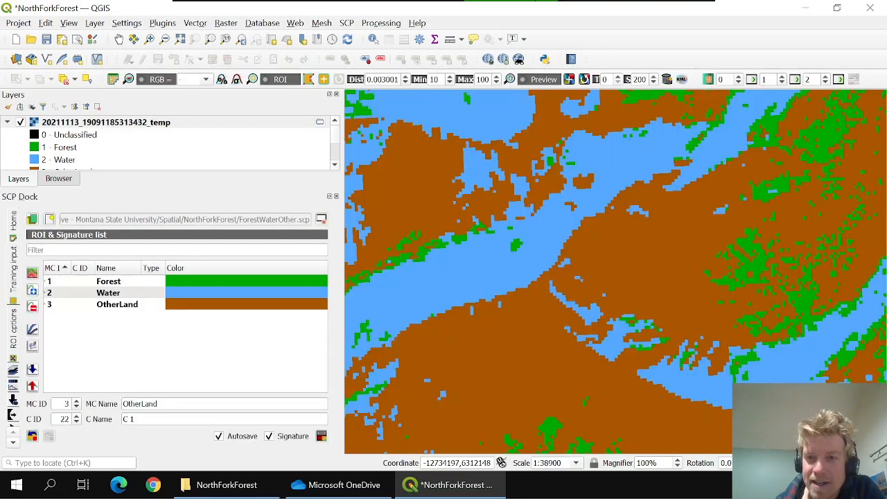
- Toggle the mountain preview off and on to compare its full extent with the satellite imagery
{"action": "scroll", "coordinate": [617, 208], "scroll_direction": "down", "scroll_amount": 1}
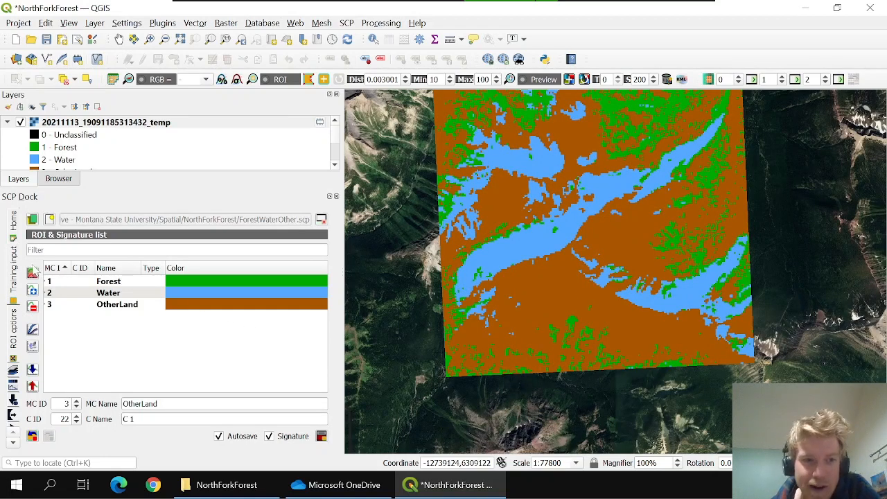
{"action": "left_click", "coordinate": [20, 121]}
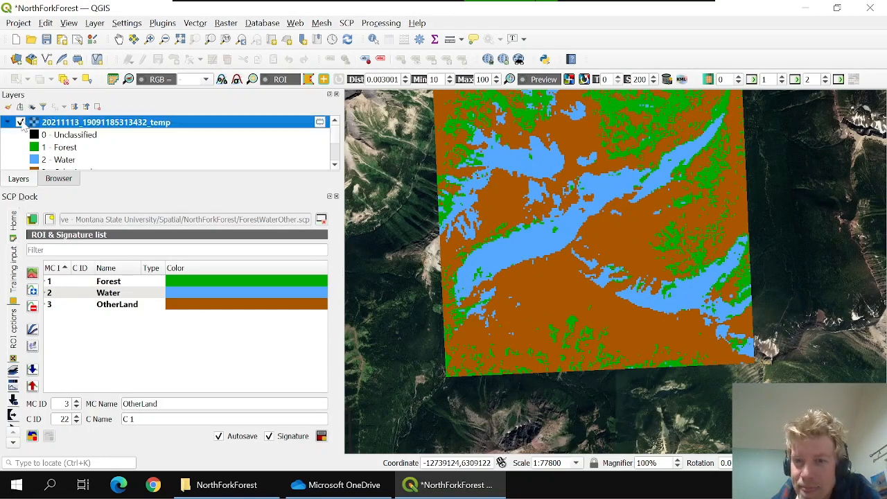
{"action": "left_click", "coordinate": [20, 122]}
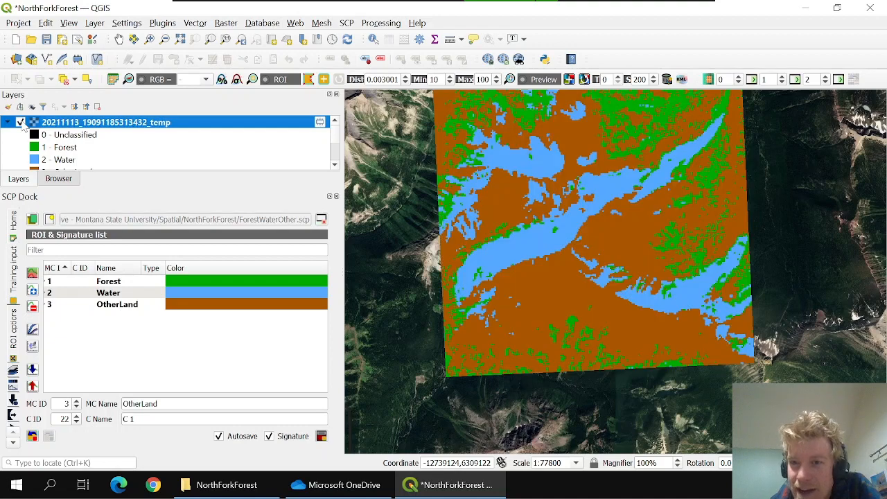
{"action": "left_click", "coordinate": [20, 122]}
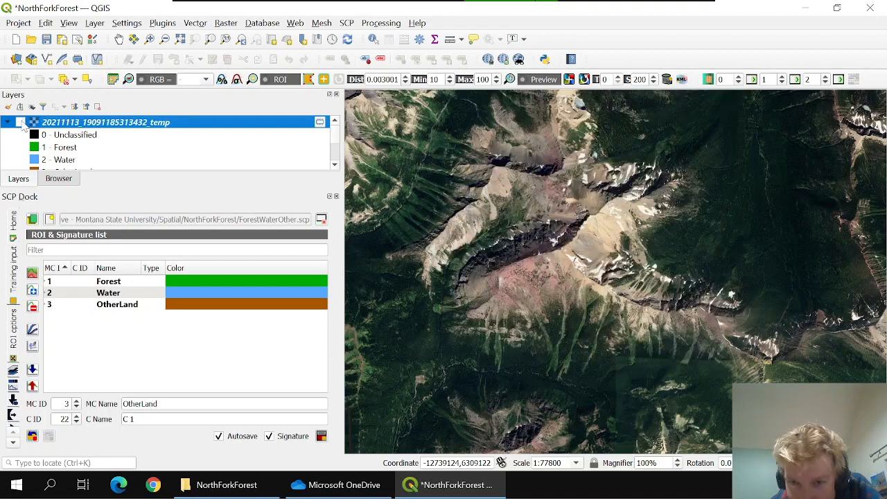
{"action": "left_click", "coordinate": [20, 122]}
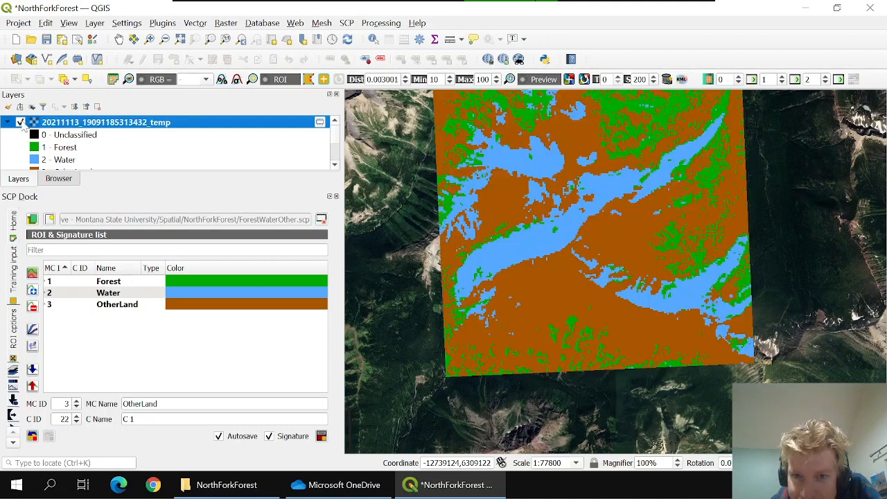
{"action": "left_click", "coordinate": [20, 122]}
{"action": "left_click", "coordinate": [20, 122]}
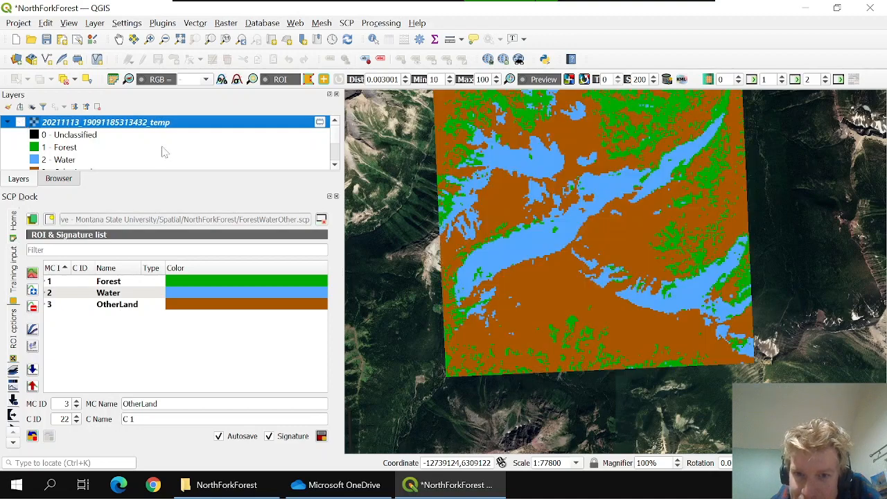
- Examine the dark shaded slope of the ridge up close, comparing the satellite imagery with the preview's Water class
{"action": "left_click", "coordinate": [20, 122]}
{"action": "scroll", "coordinate": [523, 248], "scroll_direction": "up", "scroll_amount": 2}
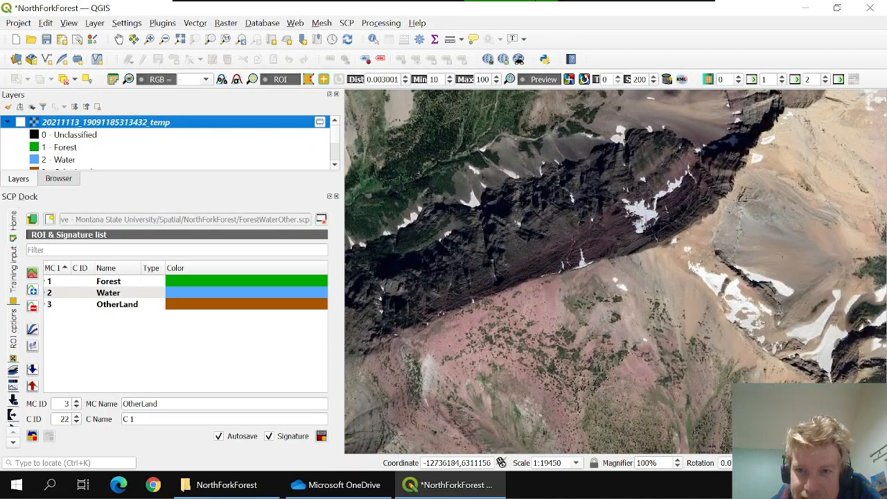
{"action": "scroll", "coordinate": [646, 268], "scroll_direction": "down", "scroll_amount": 1}
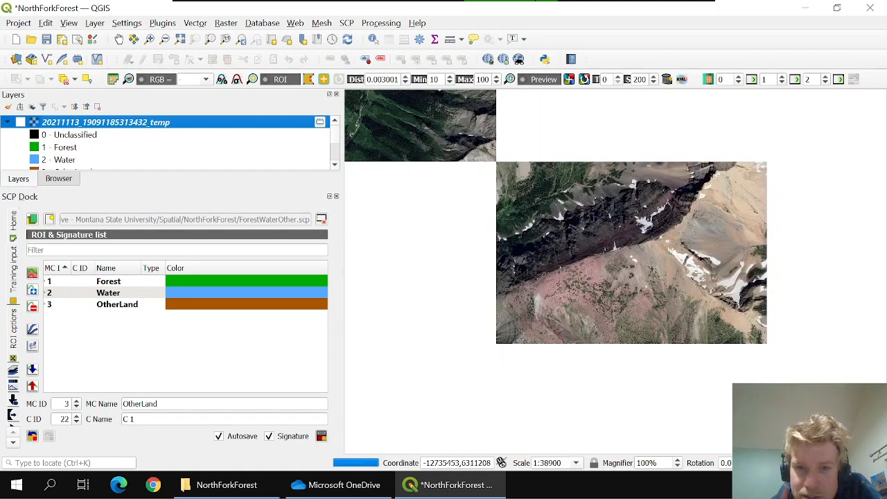
{"action": "left_click", "coordinate": [20, 122]}
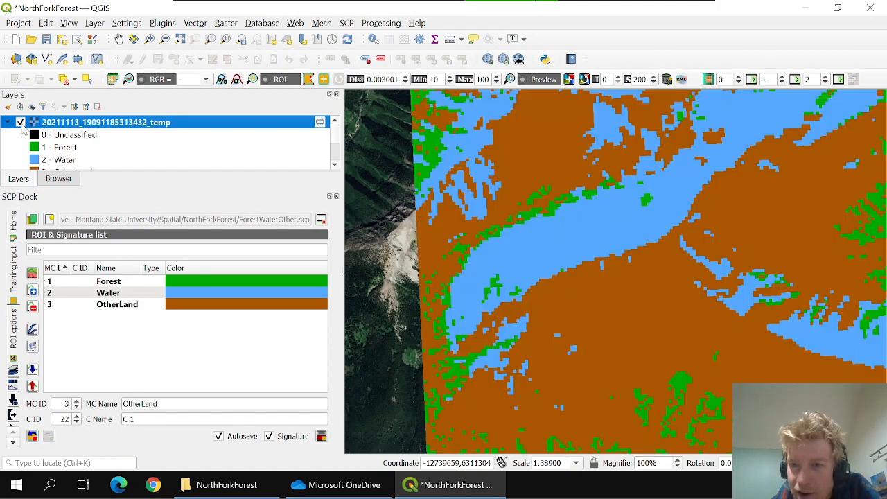
{"action": "left_click", "coordinate": [21, 122]}
{"action": "left_click", "coordinate": [20, 123]}
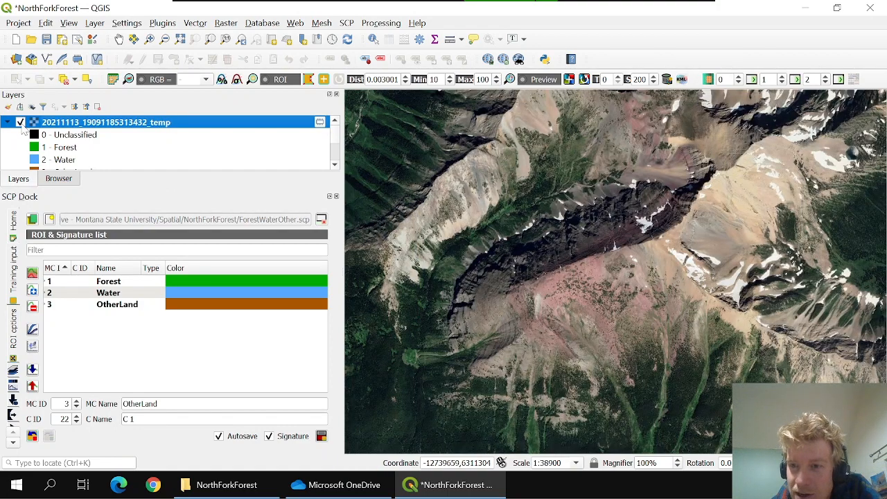
{"action": "left_click", "coordinate": [20, 122]}
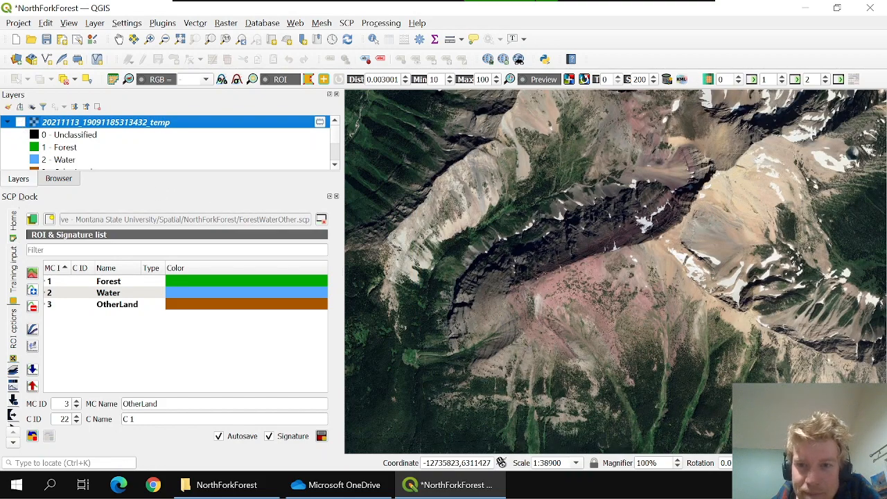
{"action": "scroll", "coordinate": [564, 197], "scroll_direction": "down", "scroll_amount": 2}
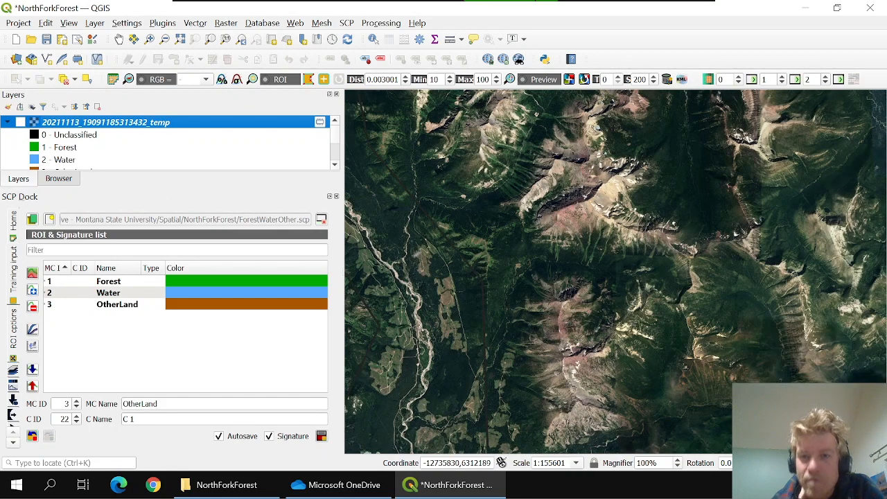
- Create a classification preview over the braided river channel and surrounding forest farther north up the valley
{"action": "scroll", "coordinate": [563, 156], "scroll_direction": "down", "scroll_amount": 1}
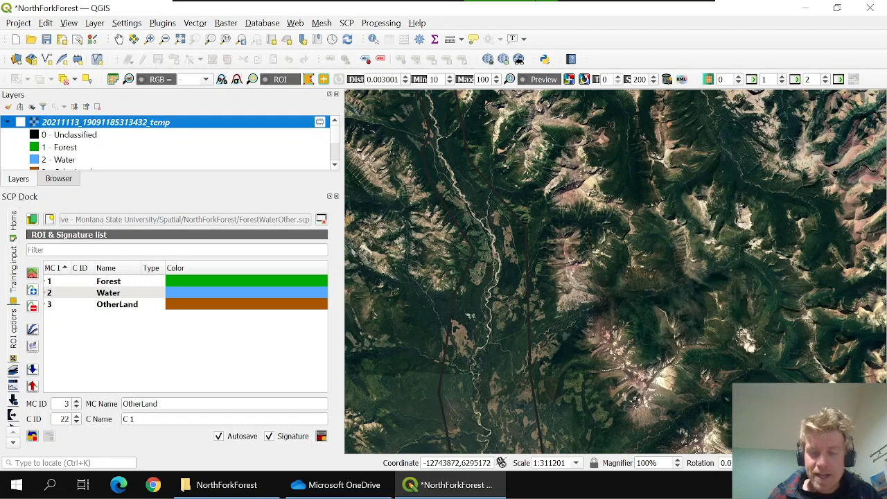
{"action": "scroll", "coordinate": [615, 271], "scroll_direction": "down", "scroll_amount": 1}
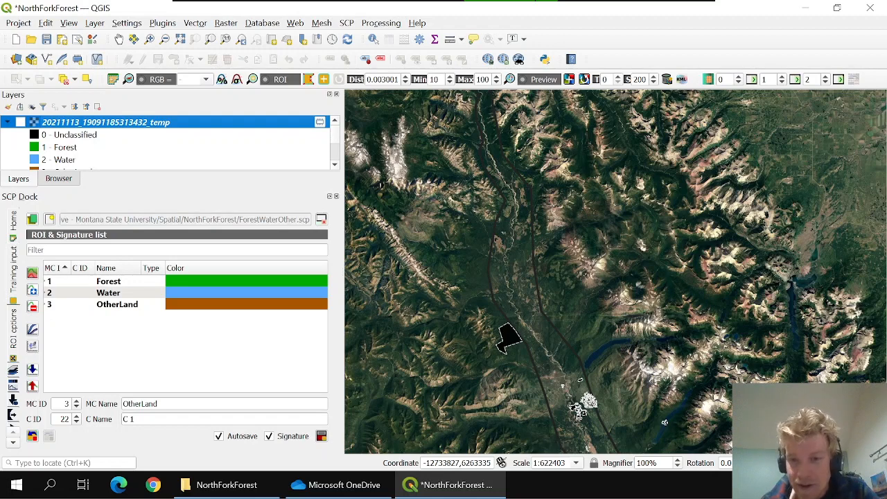
{"action": "scroll", "coordinate": [552, 372], "scroll_direction": "down", "scroll_amount": 1}
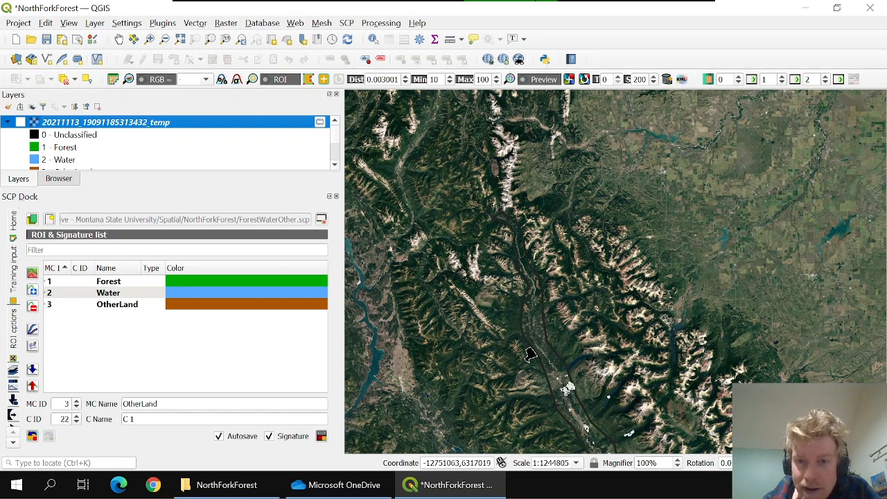
{"action": "scroll", "coordinate": [529, 355], "scroll_direction": "up", "scroll_amount": 1}
{"action": "scroll", "coordinate": [530, 355], "scroll_direction": "up", "scroll_amount": 1}
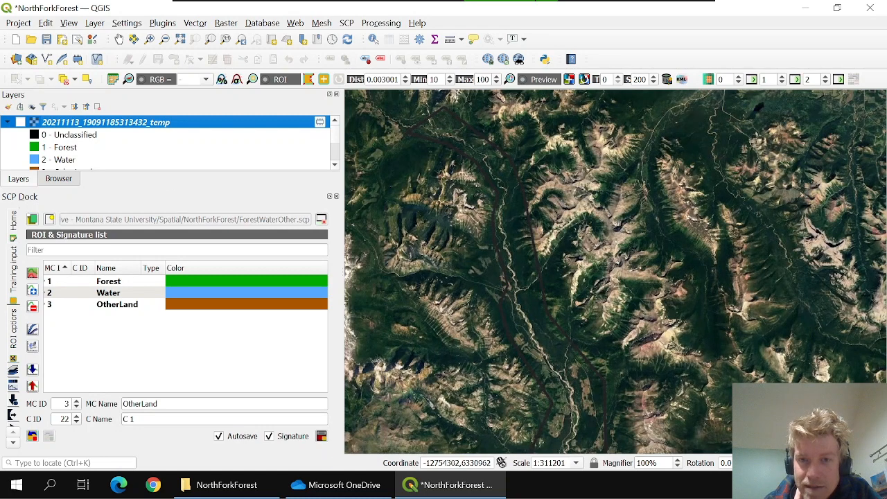
{"action": "scroll", "coordinate": [529, 355], "scroll_direction": "up", "scroll_amount": 2}
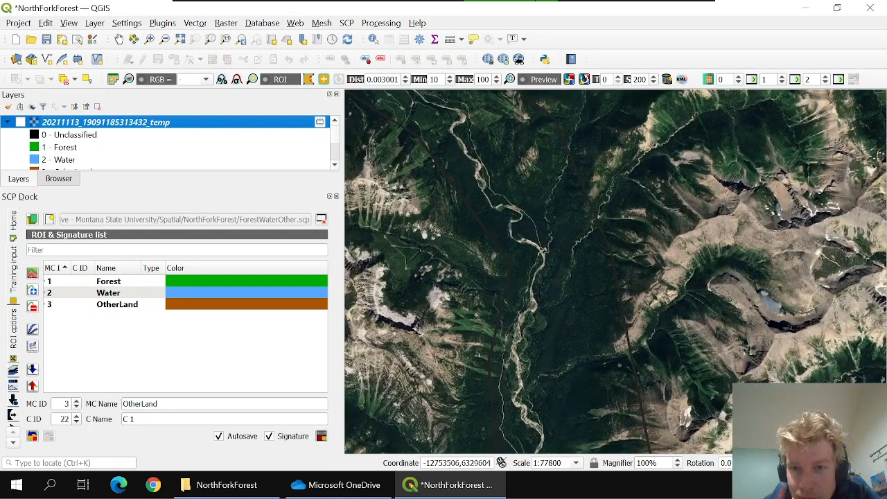
{"action": "scroll", "coordinate": [520, 409], "scroll_direction": "up", "scroll_amount": 2}
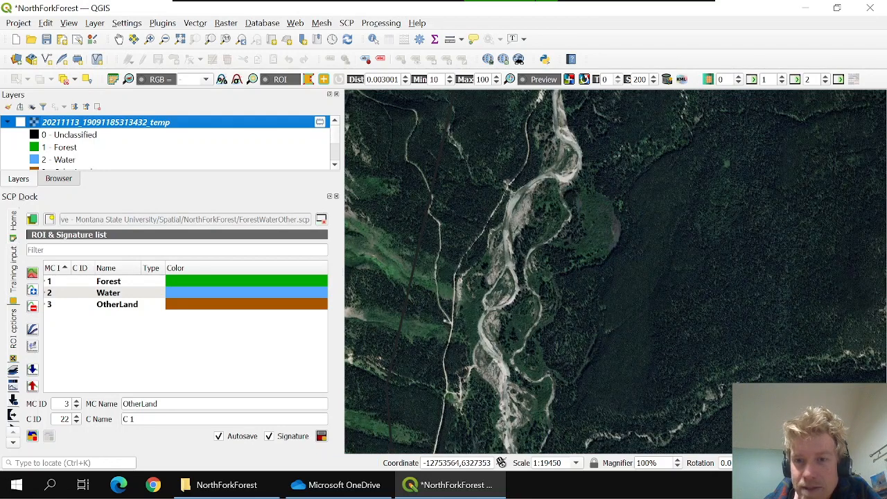
{"action": "left_click", "coordinate": [519, 414]}
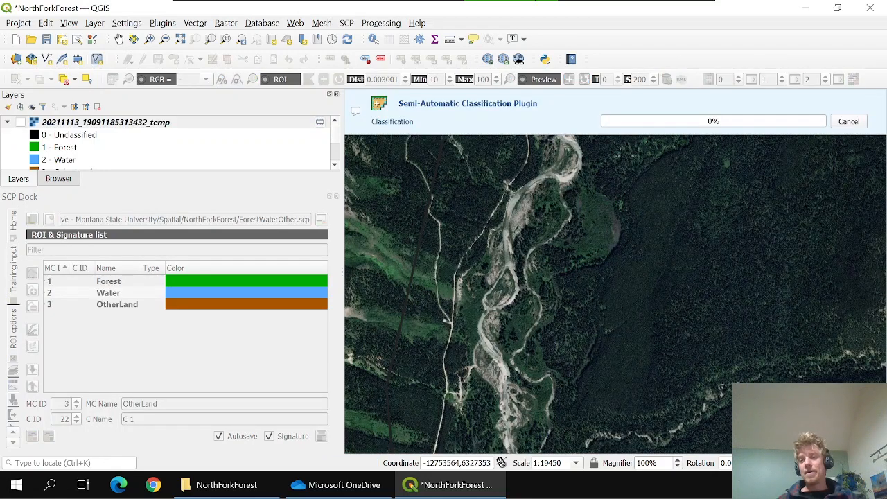